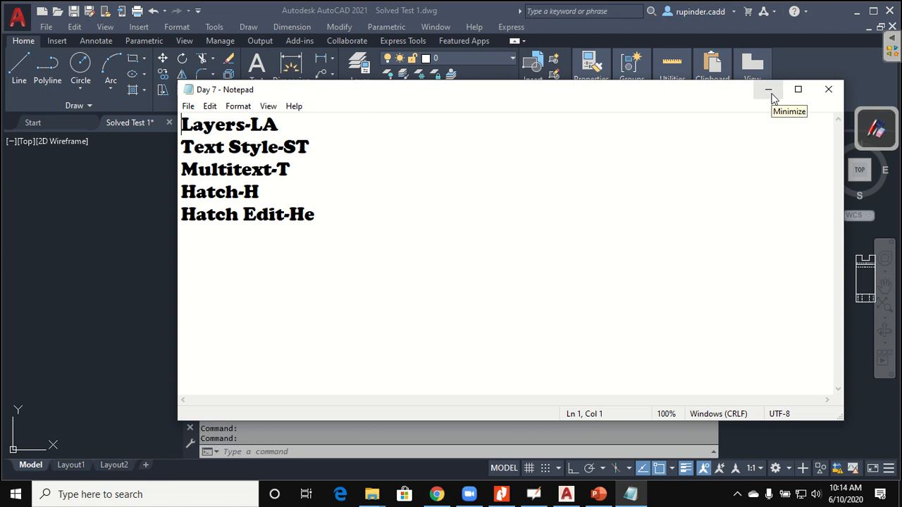
Check the Day 7 command notes in Notepad, highlight the Text Style-ST line, and return to the Solved Test 1 drawing.
{"action": "left_click", "coordinate": [770, 94]}
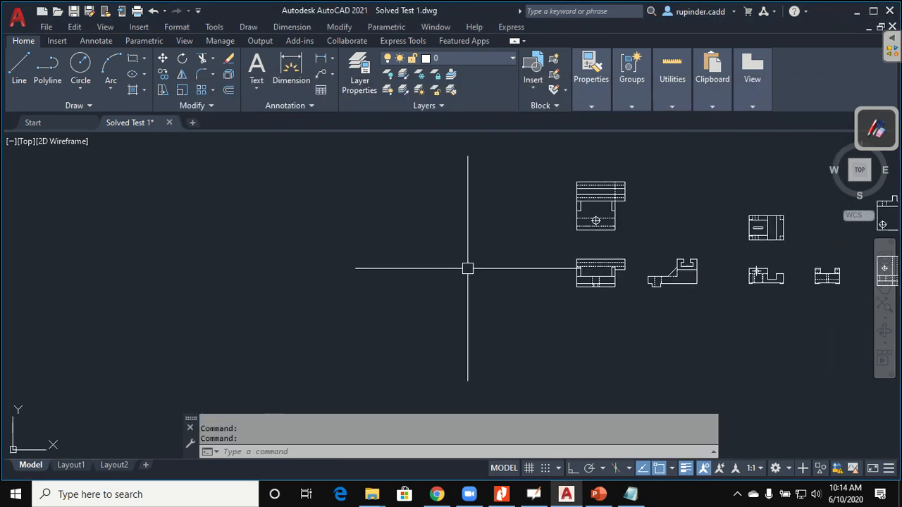
{"action": "middle_click_drag", "start_coordinate": [468, 269], "coordinate": [443, 294]}
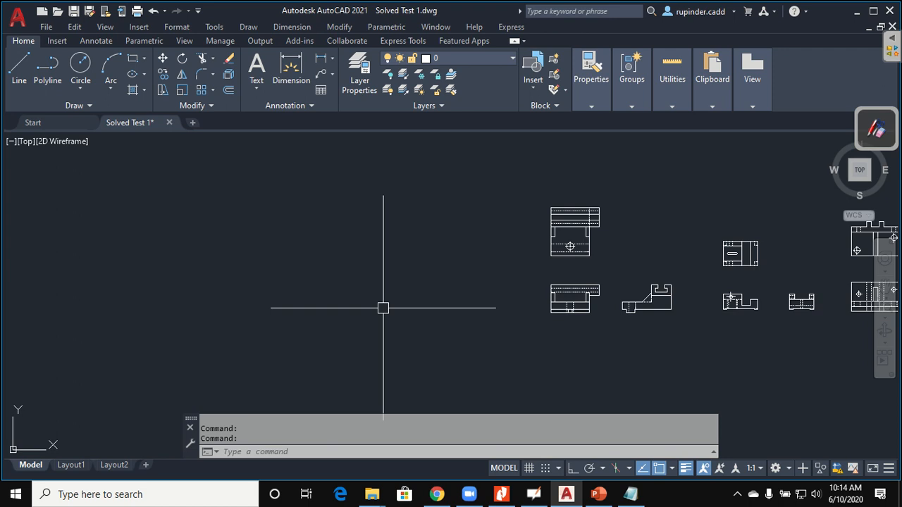
{"action": "left_click", "coordinate": [631, 494]}
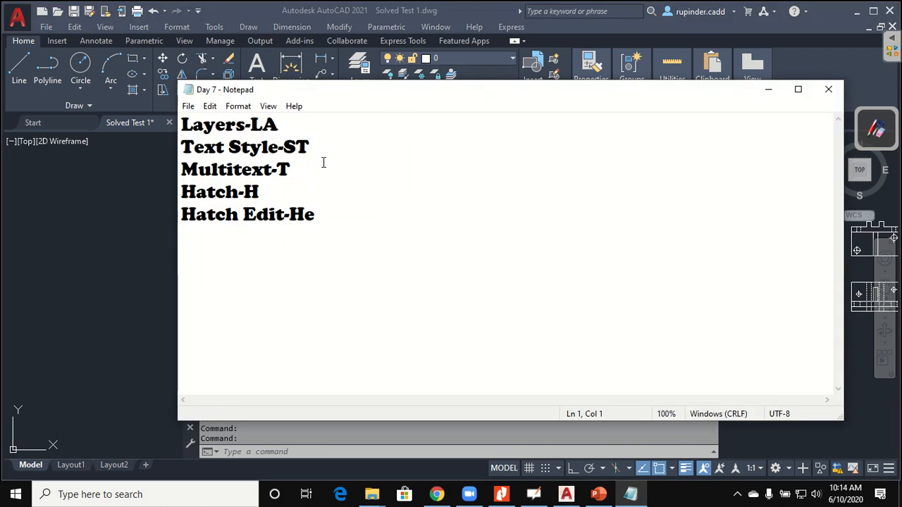
{"action": "left_click", "coordinate": [302, 150]}
{"action": "left_click_drag", "start_coordinate": [302, 150], "coordinate": [176, 141]}
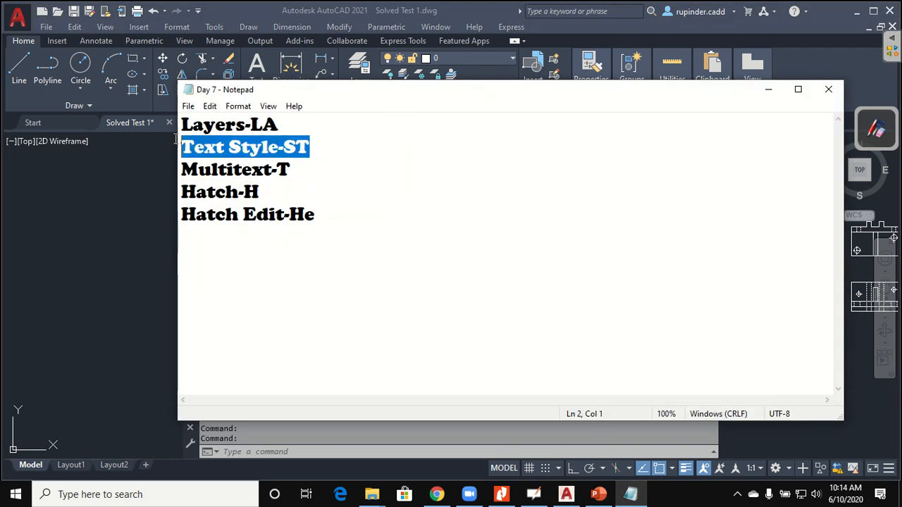
{"action": "left_click", "coordinate": [768, 89]}
Create a new text style named CAD.
{"action": "type", "text": "st"}
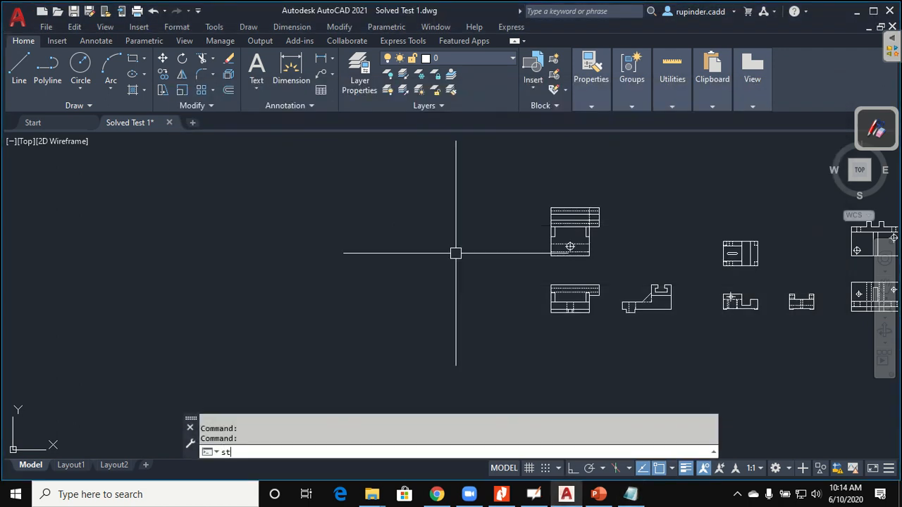
{"action": "key", "text": "Return"}
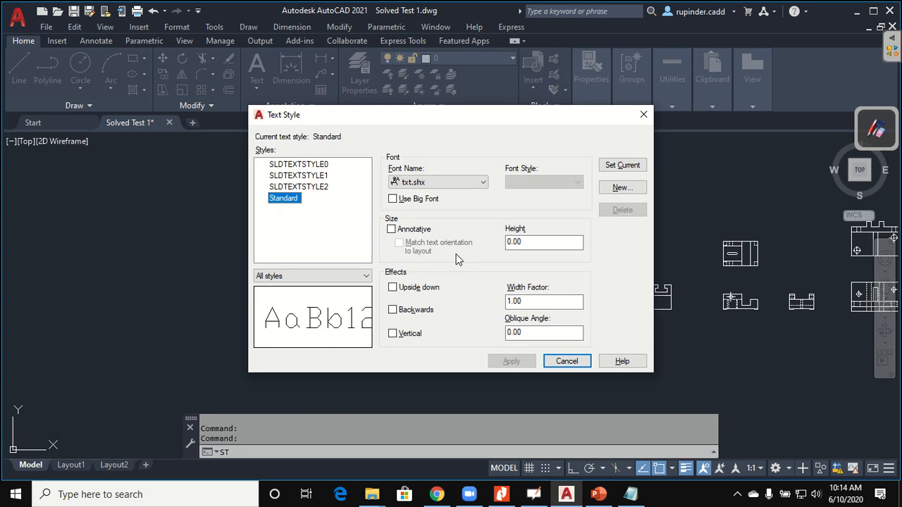
{"action": "left_click", "coordinate": [618, 189]}
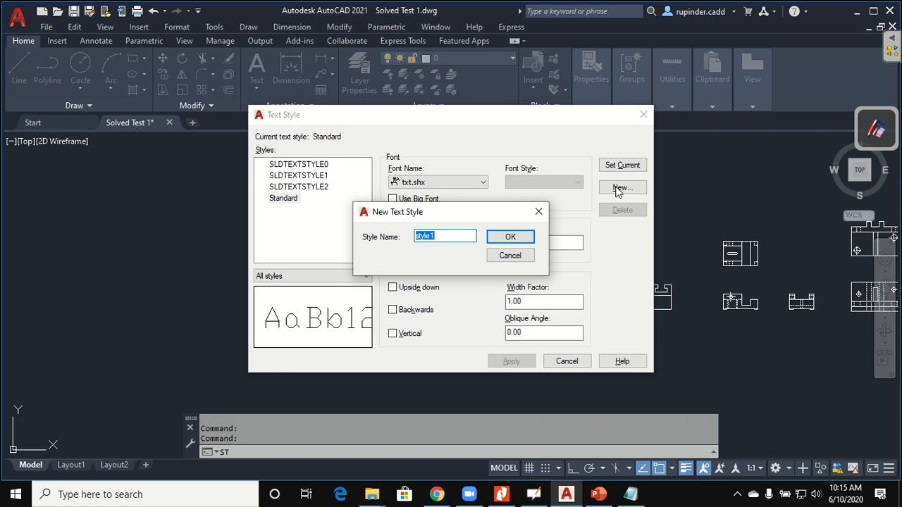
{"action": "type", "text": "CAD"}
{"action": "left_click", "coordinate": [510, 237]}
Set the CAD text style's font to Times New Roman.
{"action": "left_click", "coordinate": [478, 182]}
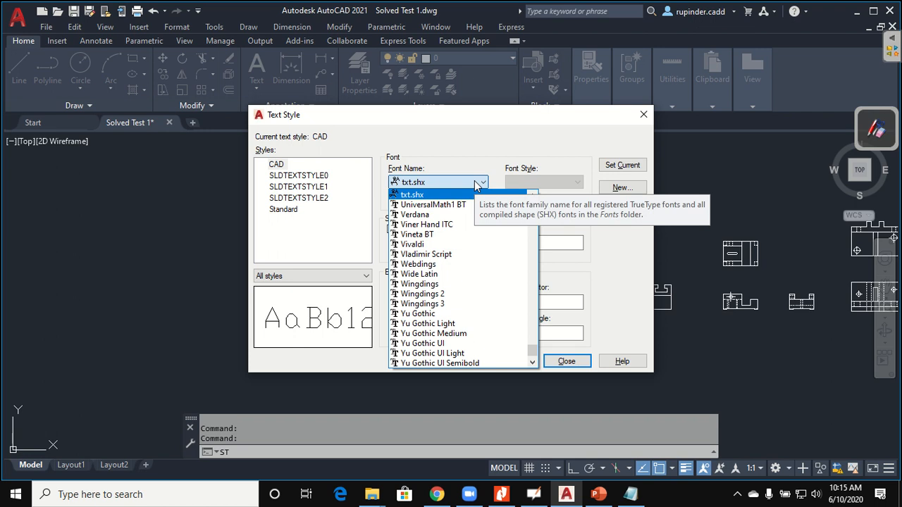
{"action": "key", "text": "t"}
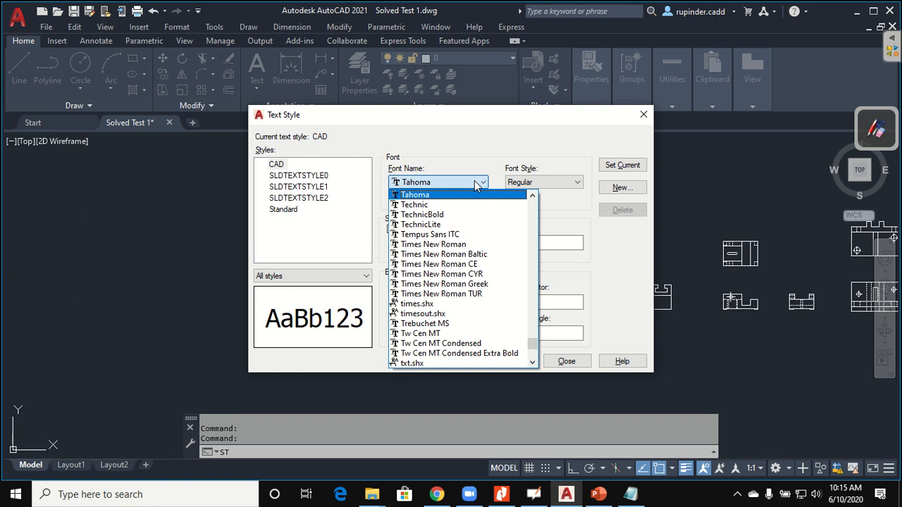
{"action": "left_click", "coordinate": [460, 245]}
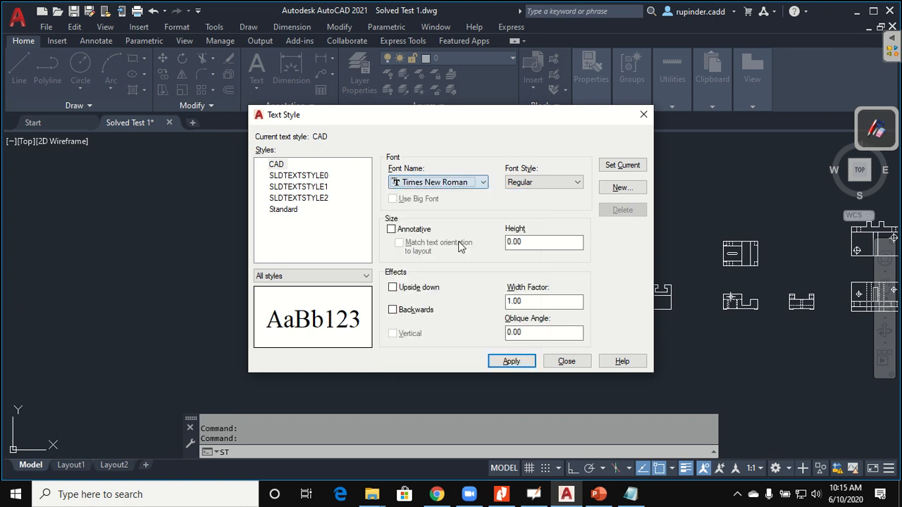
Try the Bold font style on the CAD text style, and return it to Regular.
{"action": "left_click", "coordinate": [537, 185]}
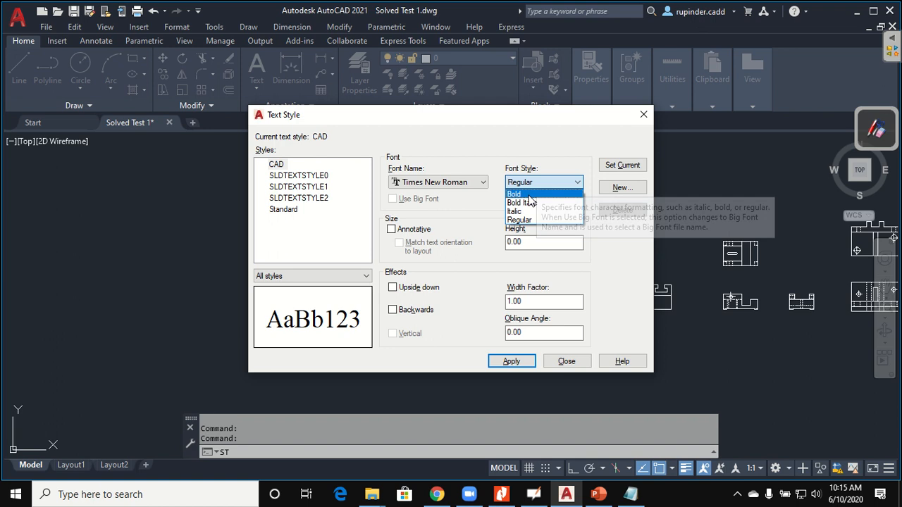
{"action": "left_click", "coordinate": [518, 195]}
{"action": "left_click", "coordinate": [525, 182]}
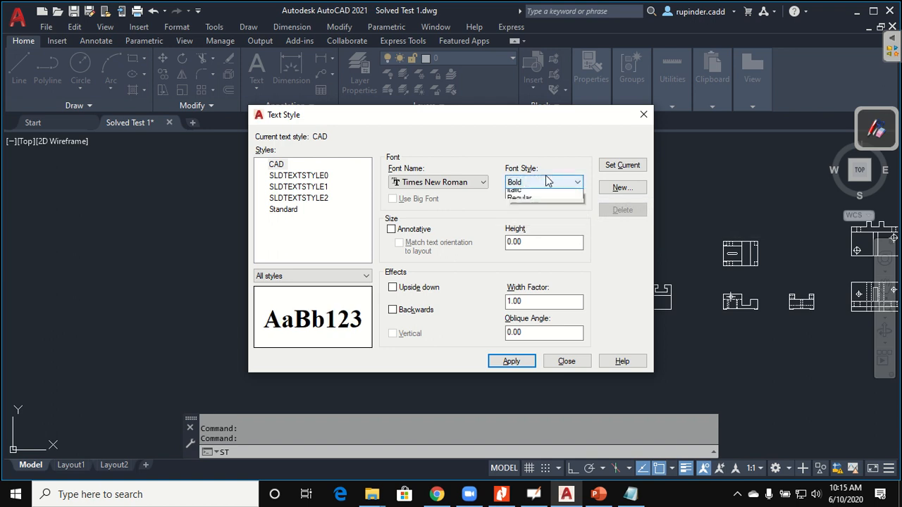
{"action": "left_click", "coordinate": [519, 220]}
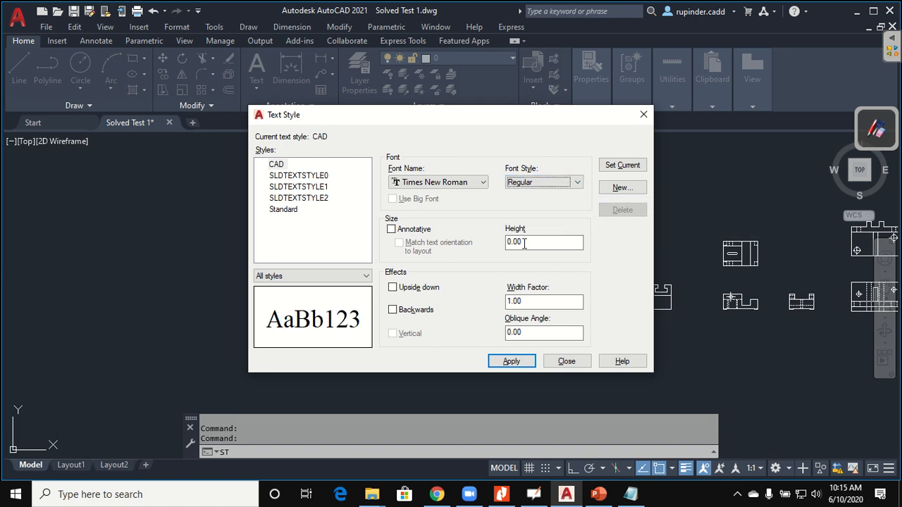
Give the CAD text style a height of 8, make it current with the changes saved, and close the style settings.
{"action": "key", "text": "Tab"}
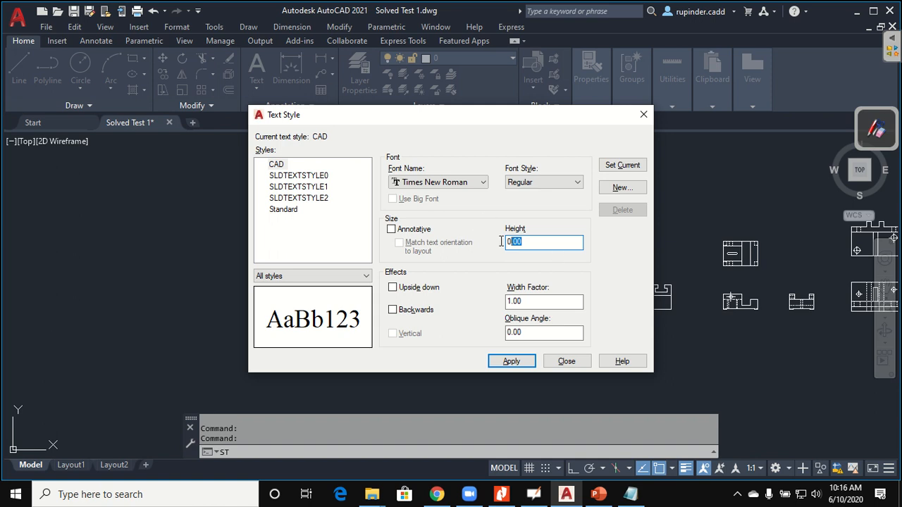
{"action": "type", "text": "8"}
{"action": "left_click", "coordinate": [636, 171]}
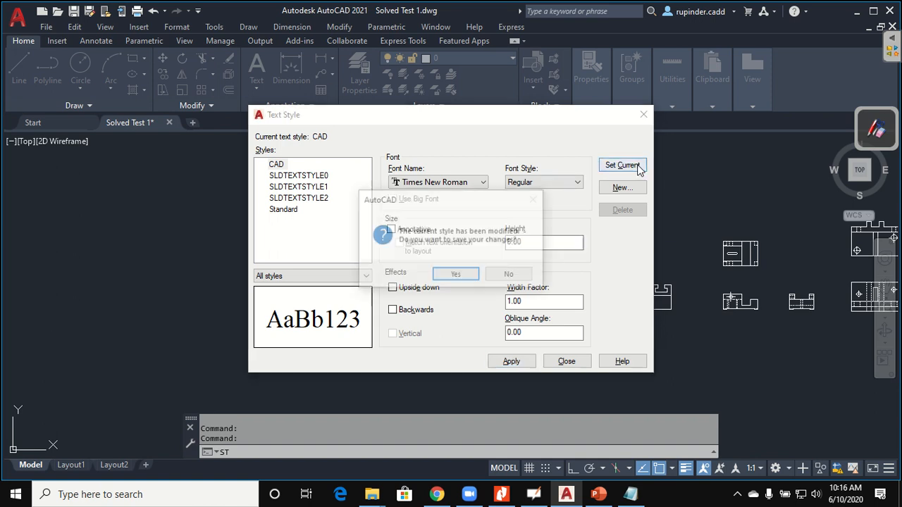
{"action": "left_click", "coordinate": [456, 275]}
{"action": "left_click", "coordinate": [565, 361]}
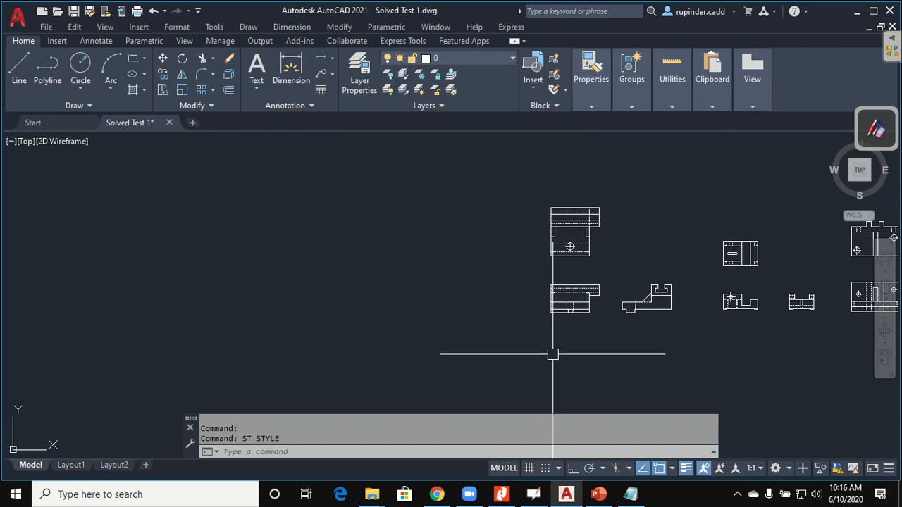
Place the multiline text "TOP view" in the empty area beside the first part's views.
{"action": "type", "text": "t"}
{"action": "key", "text": "Return"}
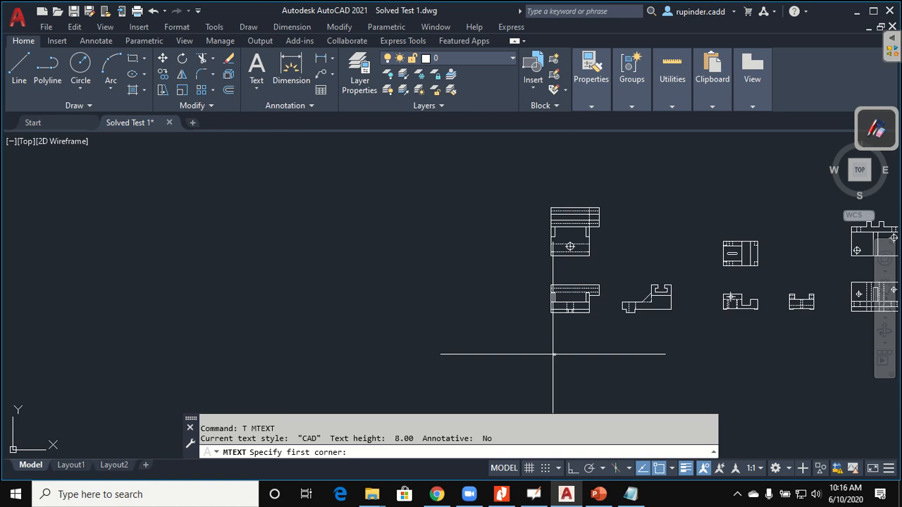
{"action": "left_click", "coordinate": [630, 493]}
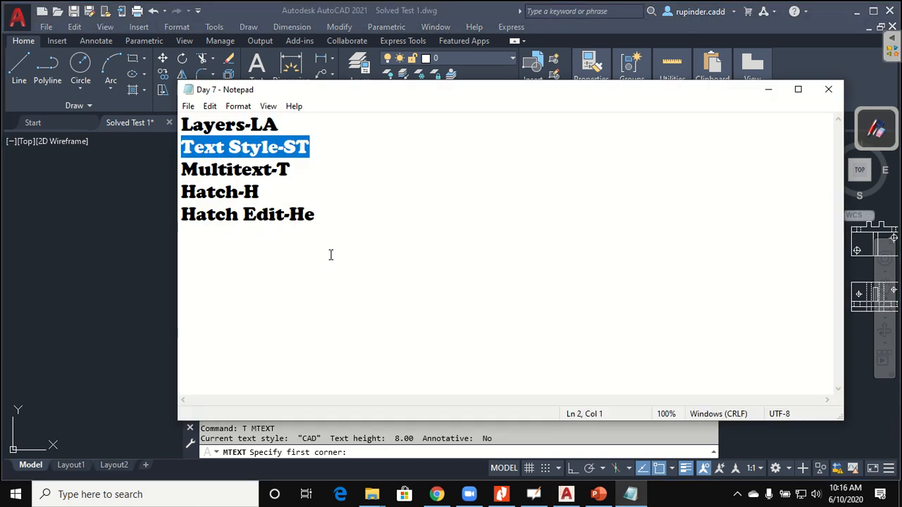
{"action": "left_click", "coordinate": [768, 88]}
{"action": "left_click", "coordinate": [121, 187]}
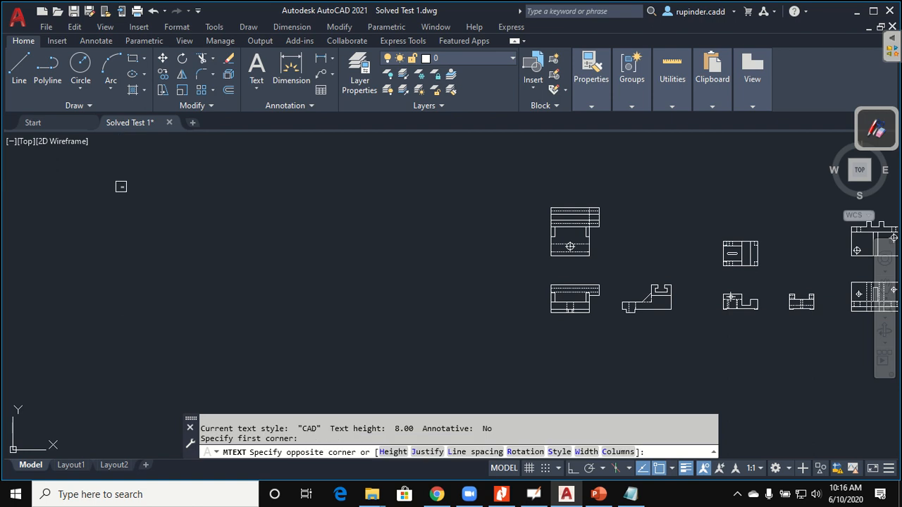
{"action": "left_click", "coordinate": [188, 227]}
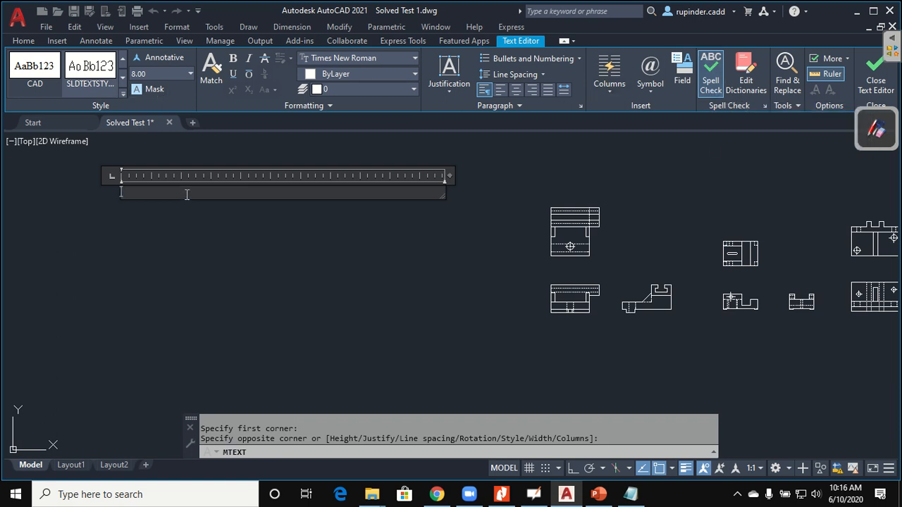
{"action": "type", "text": "TOP view"}
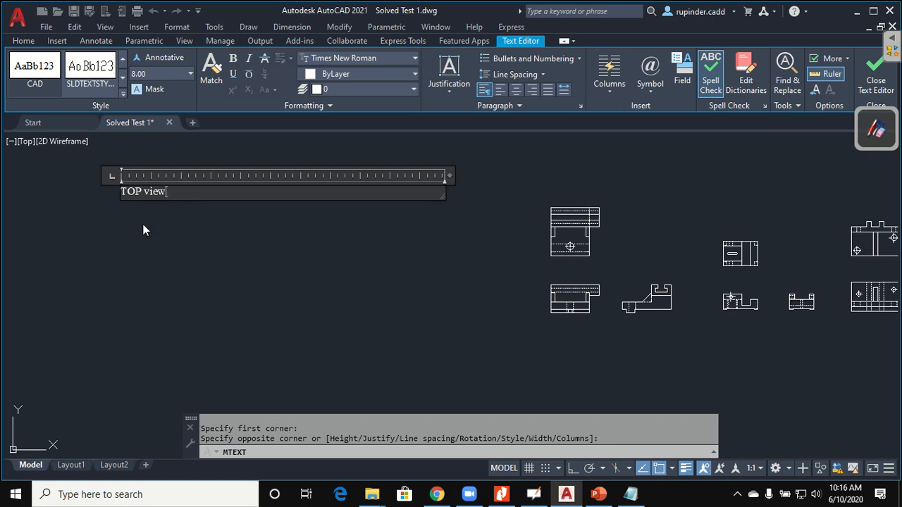
{"action": "left_click", "coordinate": [198, 281]}
Convert the "TOP view" text to all uppercase letters.
{"action": "middle_click_drag", "start_coordinate": [105, 204], "coordinate": [226, 201]}
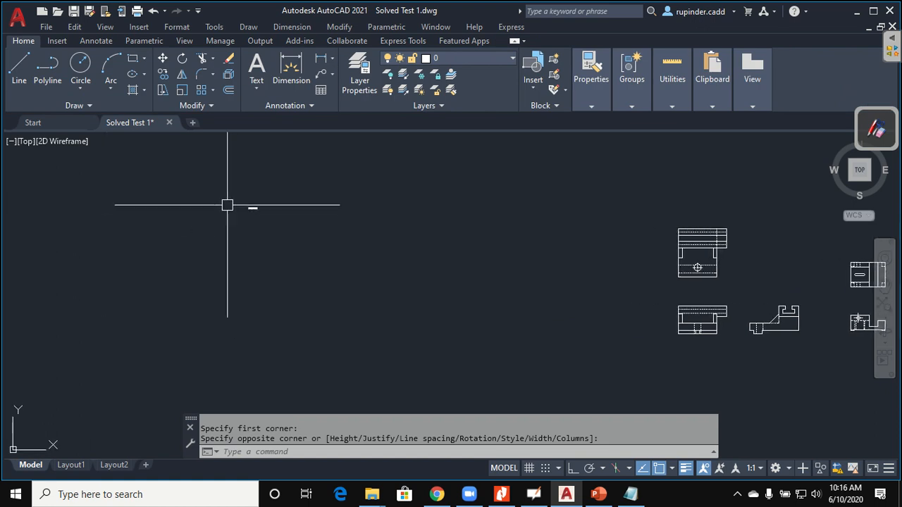
{"action": "scroll", "coordinate": [327, 217], "scroll_direction": "up", "scroll_amount": 8}
{"action": "middle_click_drag", "start_coordinate": [327, 236], "coordinate": [435, 301]}
{"action": "scroll", "coordinate": [436, 300], "scroll_direction": "down", "scroll_amount": 2}
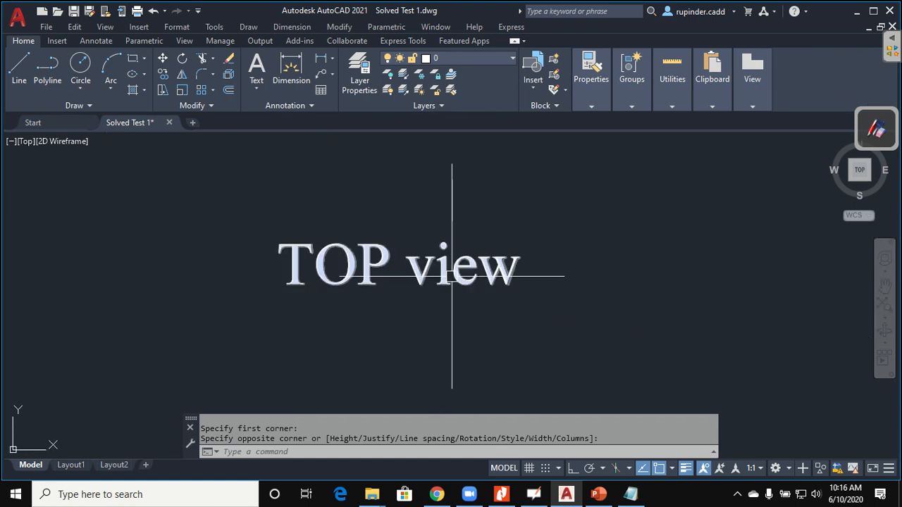
{"action": "double_click", "coordinate": [452, 275]}
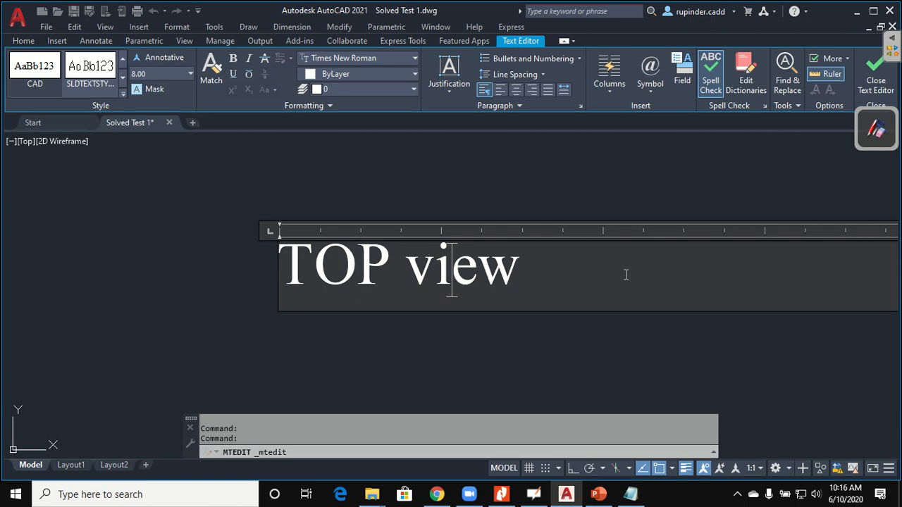
{"action": "left_click_drag", "start_coordinate": [572, 266], "coordinate": [220, 254]}
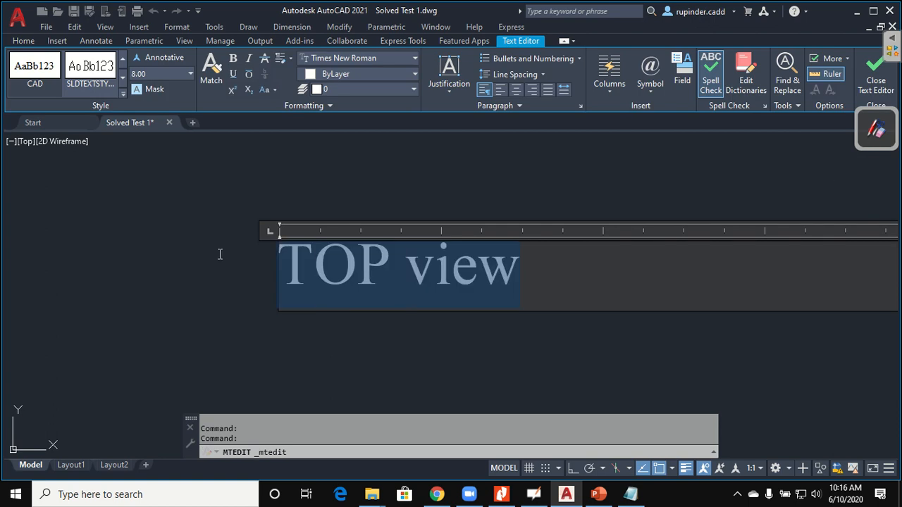
{"action": "left_click", "coordinate": [276, 92]}
{"action": "left_click", "coordinate": [291, 114]}
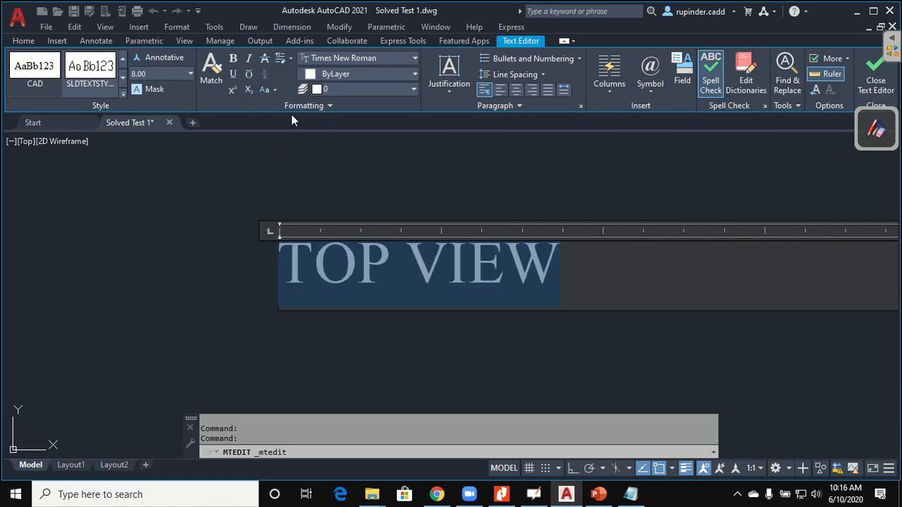
{"action": "left_click", "coordinate": [472, 184]}
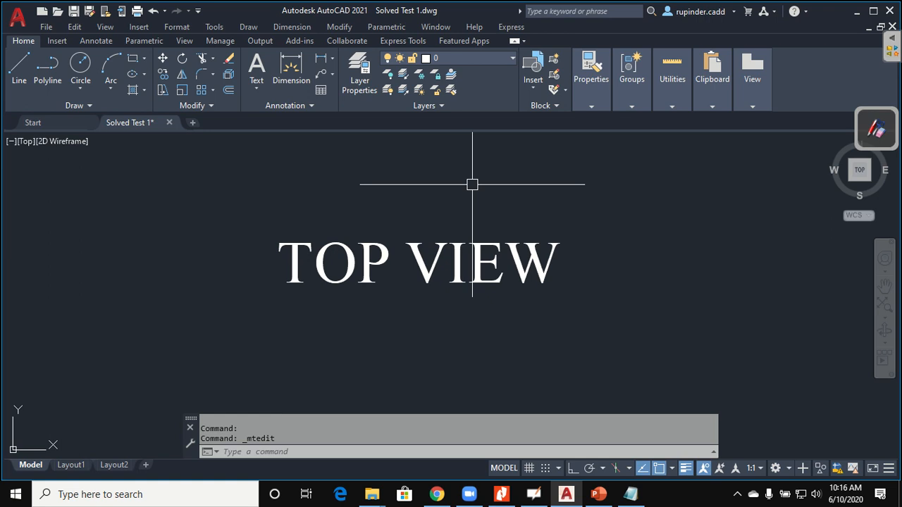
Look over the part views beside the text and zoom to show the entire drawing.
{"action": "scroll", "coordinate": [472, 185], "scroll_direction": "down", "scroll_amount": 3}
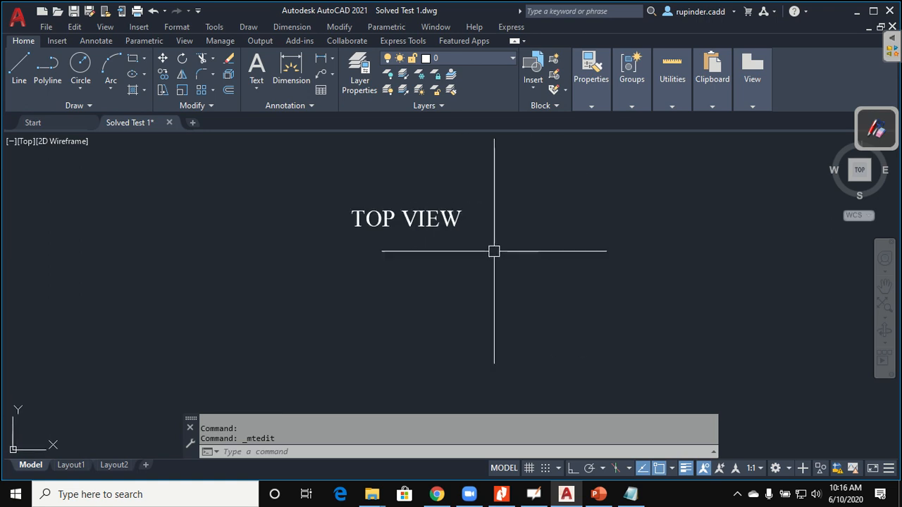
{"action": "scroll", "coordinate": [471, 254], "scroll_direction": "down", "scroll_amount": 6}
{"action": "scroll", "coordinate": [573, 252], "scroll_direction": "down", "scroll_amount": 6}
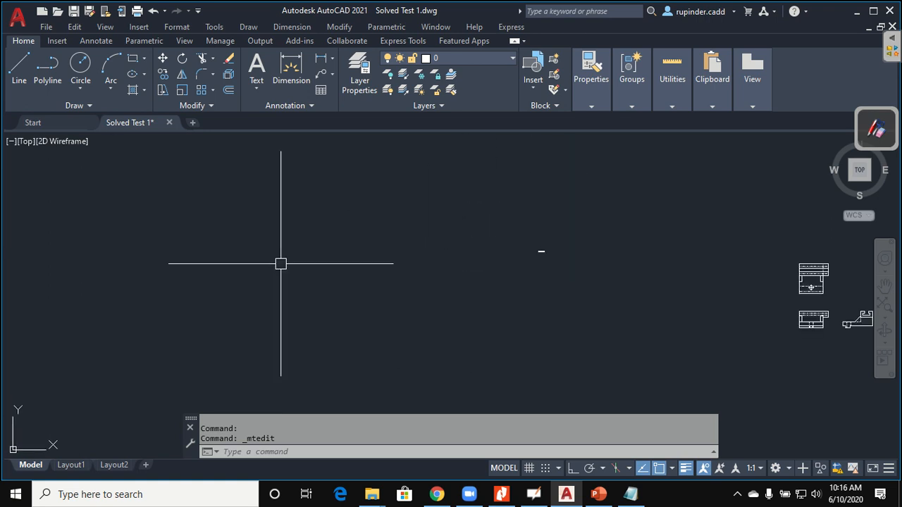
{"action": "scroll", "coordinate": [829, 303], "scroll_direction": "up", "scroll_amount": 4}
{"action": "scroll", "coordinate": [837, 301], "scroll_direction": "up", "scroll_amount": 2}
{"action": "middle_click_drag", "start_coordinate": [840, 298], "coordinate": [741, 301]}
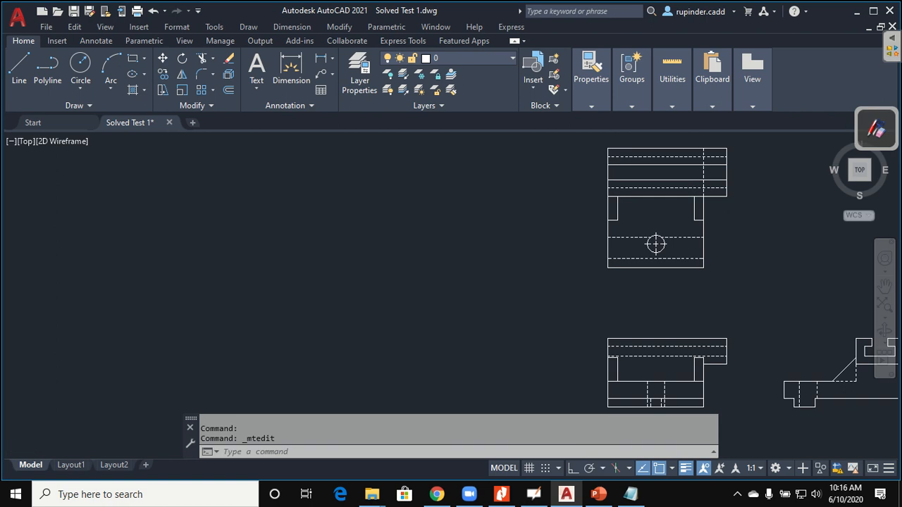
{"action": "scroll", "coordinate": [724, 285], "scroll_direction": "down", "scroll_amount": 4}
{"action": "key", "text": "Escape"}
{"action": "type", "text": "z"}
{"action": "key", "text": "Return"}
{"action": "type", "text": "a"}
{"action": "key", "text": "Return"}
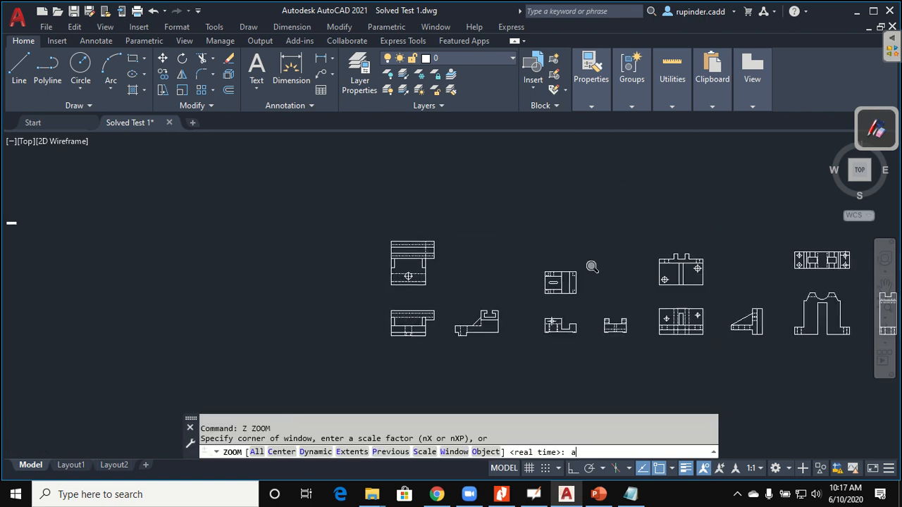
Add the multiline text label "TOP VIEW" directly below the first part's top view.
{"action": "scroll", "coordinate": [405, 306], "scroll_direction": "up", "scroll_amount": 2}
{"action": "key", "text": "Escape"}
{"action": "key", "text": "Escape"}
{"action": "type", "text": "t"}
{"action": "key", "text": "Return"}
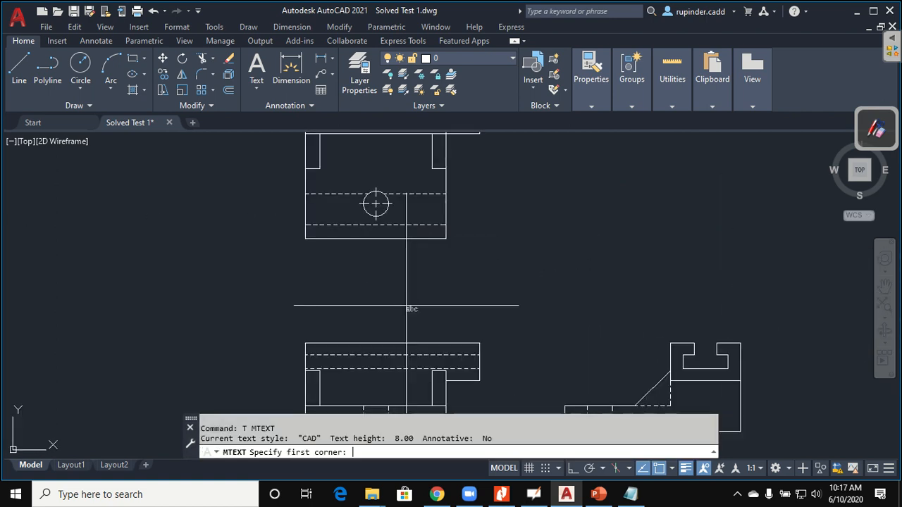
{"action": "left_click", "coordinate": [343, 253]}
{"action": "left_click", "coordinate": [457, 282]}
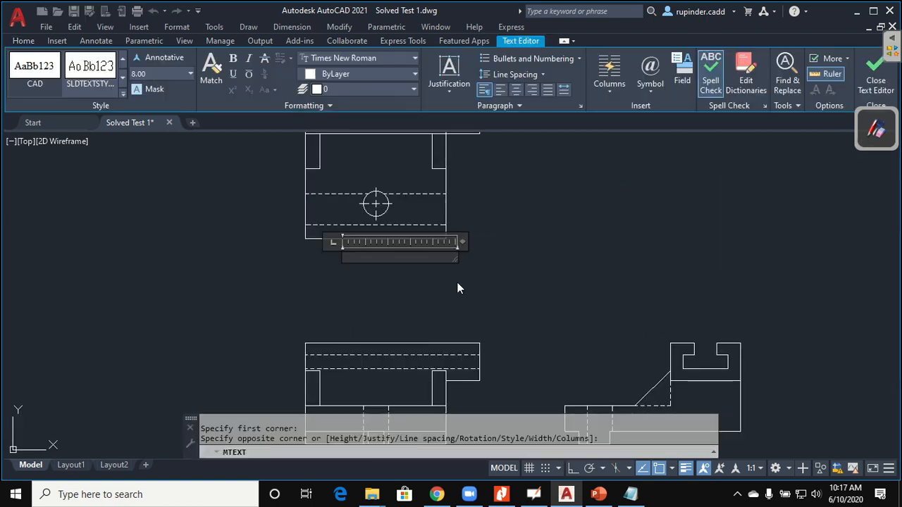
{"action": "type", "text": "TOP"}
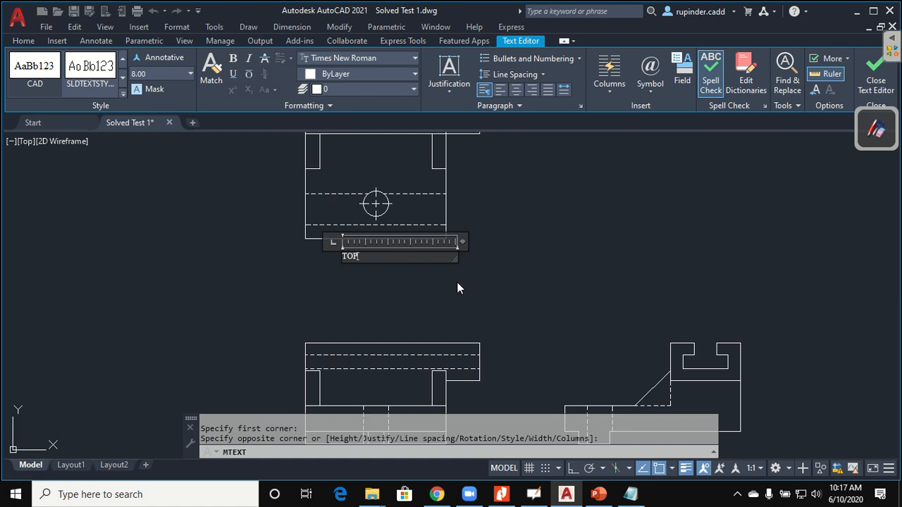
{"action": "type", "text": " VIEW"}
{"action": "left_click", "coordinate": [462, 293]}
{"action": "scroll", "coordinate": [493, 289], "scroll_direction": "down", "scroll_amount": 3}
{"action": "scroll", "coordinate": [509, 348], "scroll_direction": "up", "scroll_amount": 3}
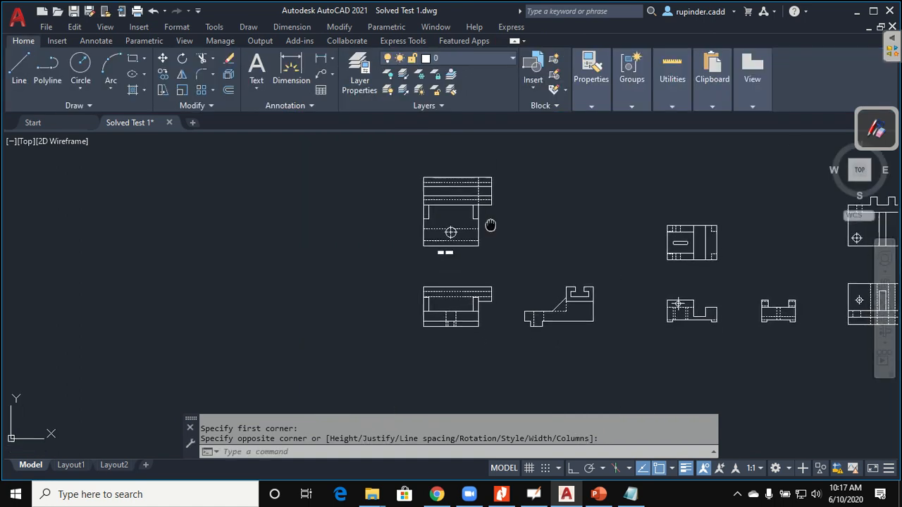
{"action": "key", "text": "Escape"}
{"action": "key", "text": "Escape"}
{"action": "type", "text": "c"}
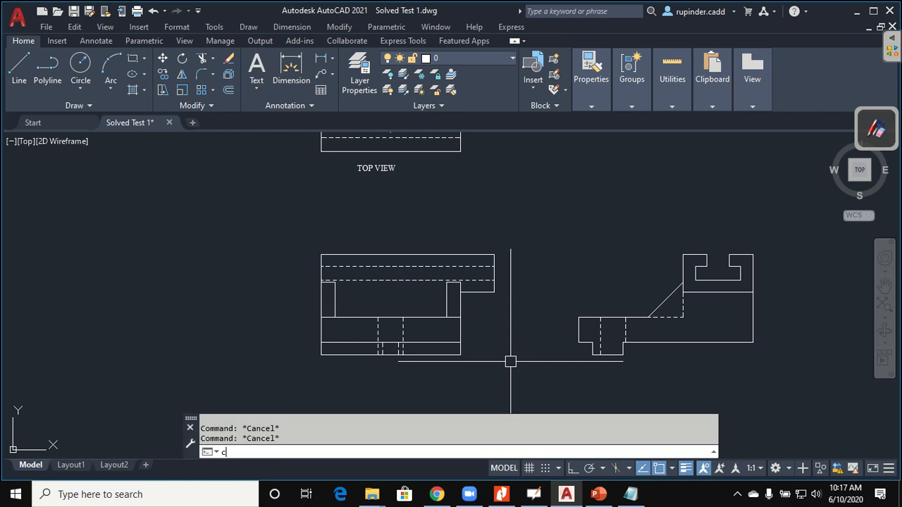
{"action": "key", "text": "Return"}
{"action": "key", "text": "Escape"}
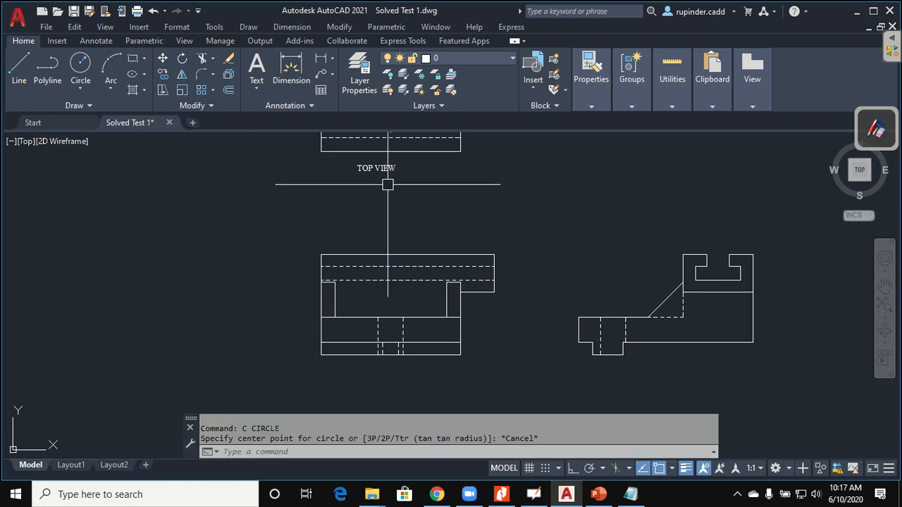
Copy the "TOP VIEW" label straight down to just below the first part's front view, with Ortho on.
{"action": "type", "text": "co"}
{"action": "key", "text": "Return"}
{"action": "left_click", "coordinate": [376, 168]}
{"action": "key", "text": "Return"}
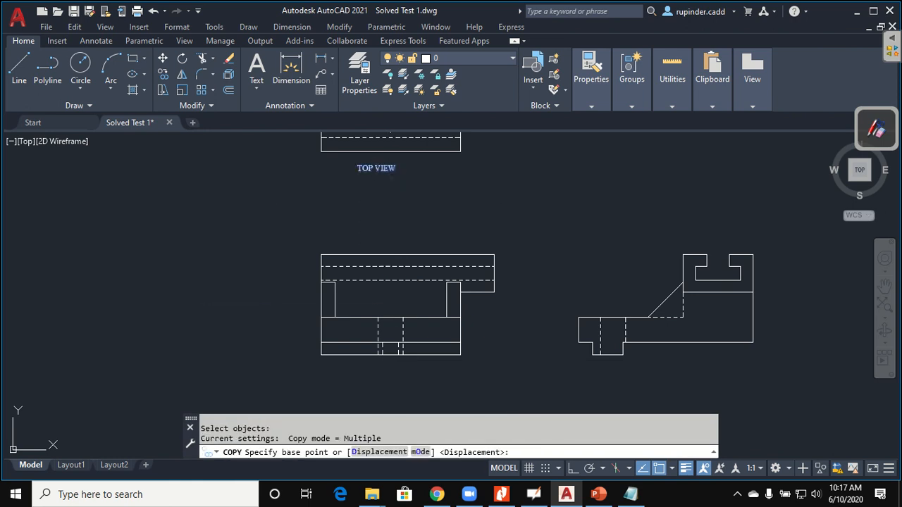
{"action": "left_click", "coordinate": [395, 188]}
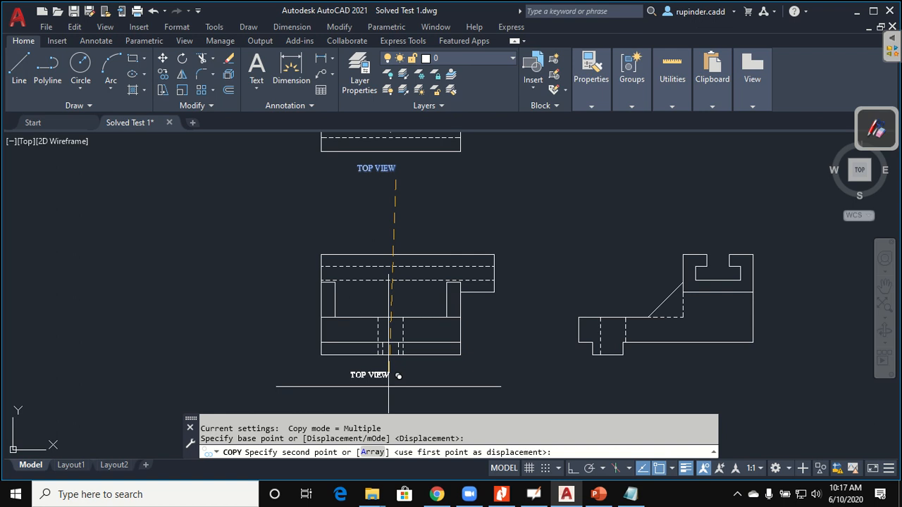
{"action": "key", "text": "F8"}
{"action": "left_click", "coordinate": [384, 377]}
{"action": "key", "text": "Escape"}
Change the copied label below the front view to read "FRONT VIEW".
{"action": "left_click", "coordinate": [383, 375]}
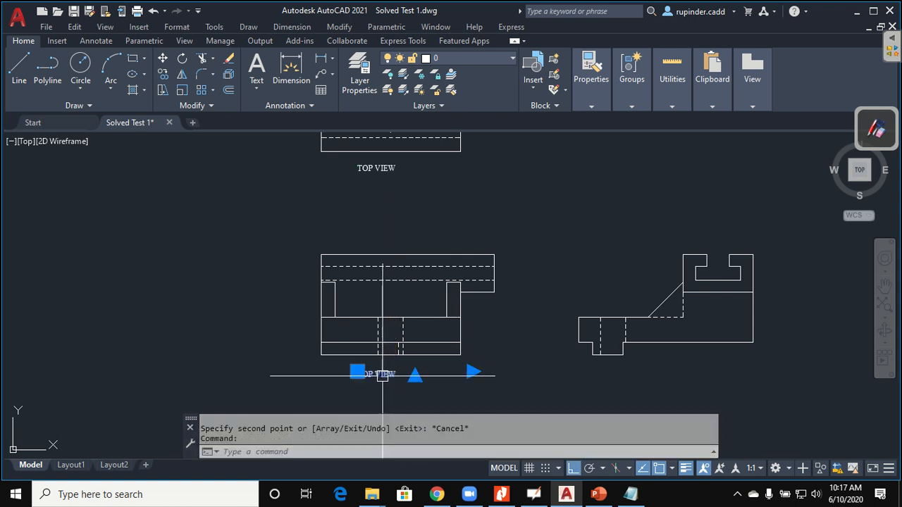
{"action": "double_click", "coordinate": [383, 376]}
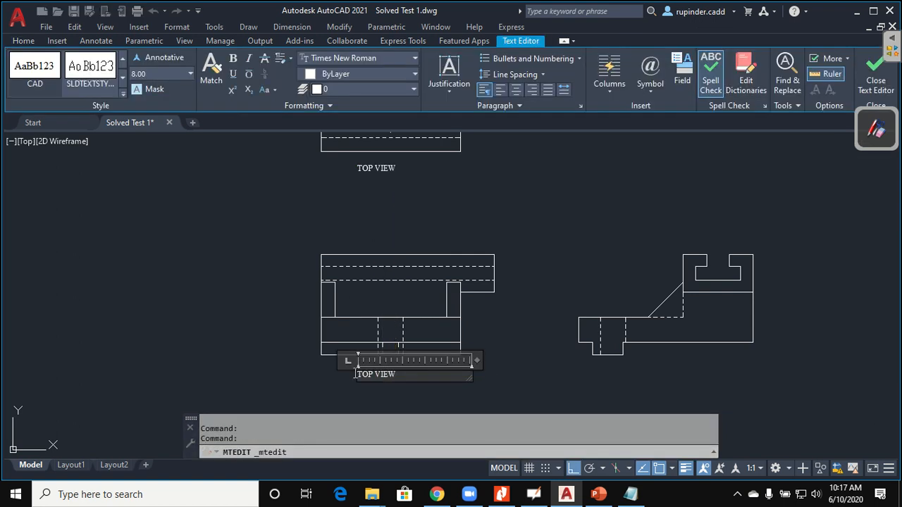
{"action": "left_click_drag", "start_coordinate": [355, 374], "coordinate": [330, 371]}
{"action": "type", "text": "FRo"}
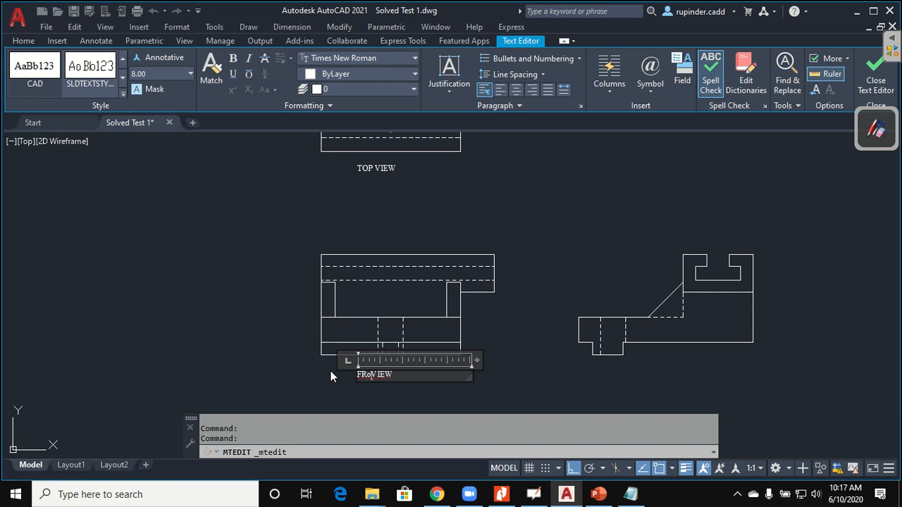
{"action": "key", "text": "BackSpace"}
{"action": "type", "text": "ONT"}
{"action": "left_click", "coordinate": [550, 365]}
{"action": "key", "text": "Escape"}
{"action": "key", "text": "Escape"}
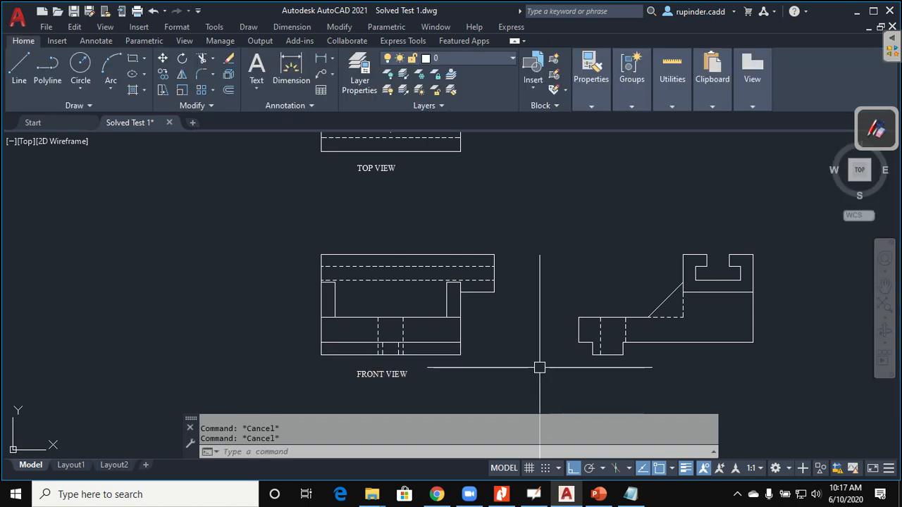
Copy the "FRONT VIEW" label horizontally to below the first part's side view.
{"action": "type", "text": "co"}
{"action": "key", "text": "Return"}
{"action": "left_click", "coordinate": [383, 371]}
{"action": "key", "text": "Return"}
{"action": "left_click", "coordinate": [386, 372]}
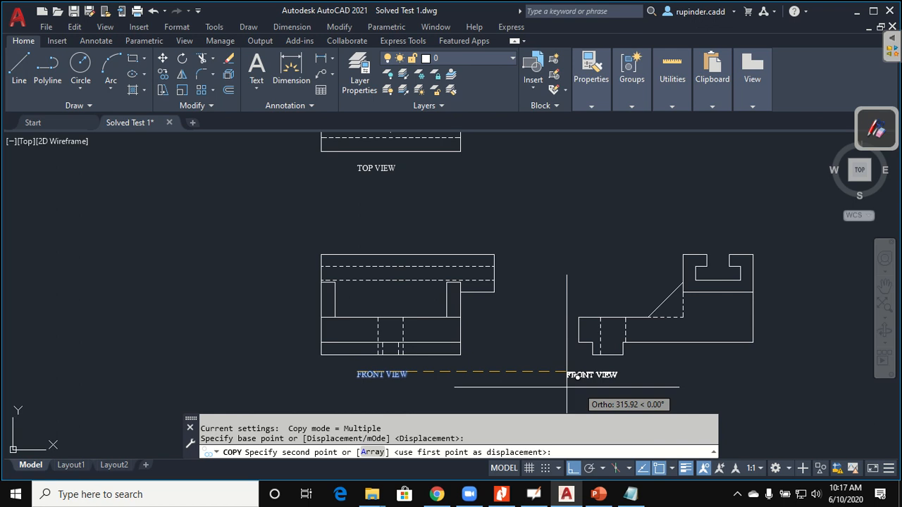
{"action": "left_click", "coordinate": [660, 375]}
{"action": "key", "text": "Escape"}
Change the copied label below the side view to read "SIDE VIEW".
{"action": "left_click", "coordinate": [652, 373]}
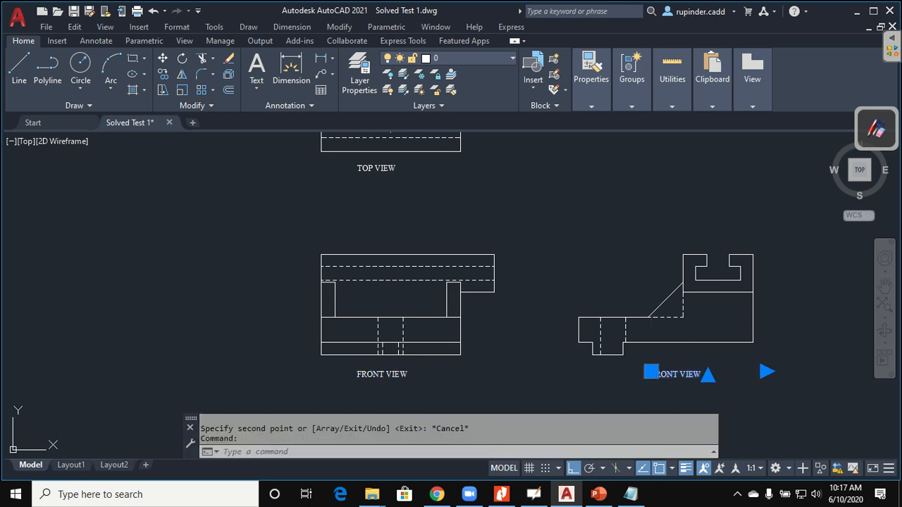
{"action": "double_click", "coordinate": [676, 374]}
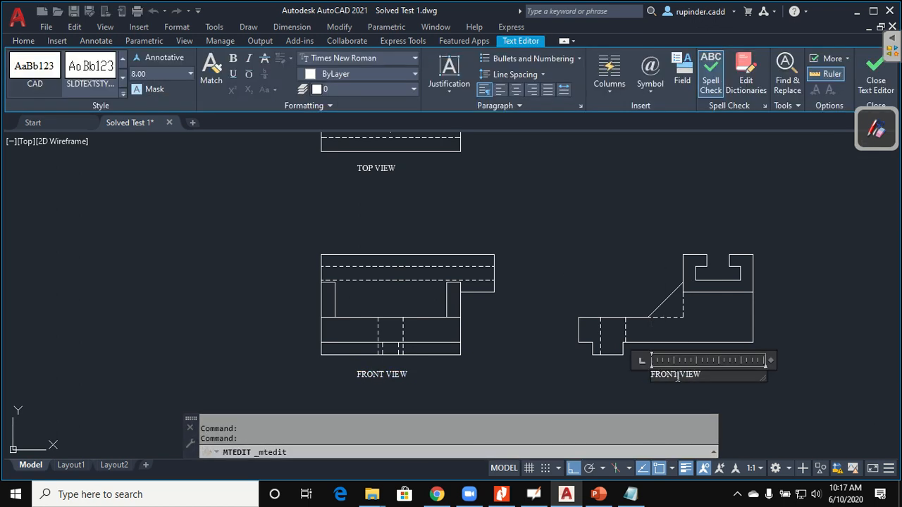
{"action": "left_click_drag", "start_coordinate": [676, 378], "coordinate": [628, 378]}
{"action": "type", "text": "SIDE"}
{"action": "key", "text": "Escape"}
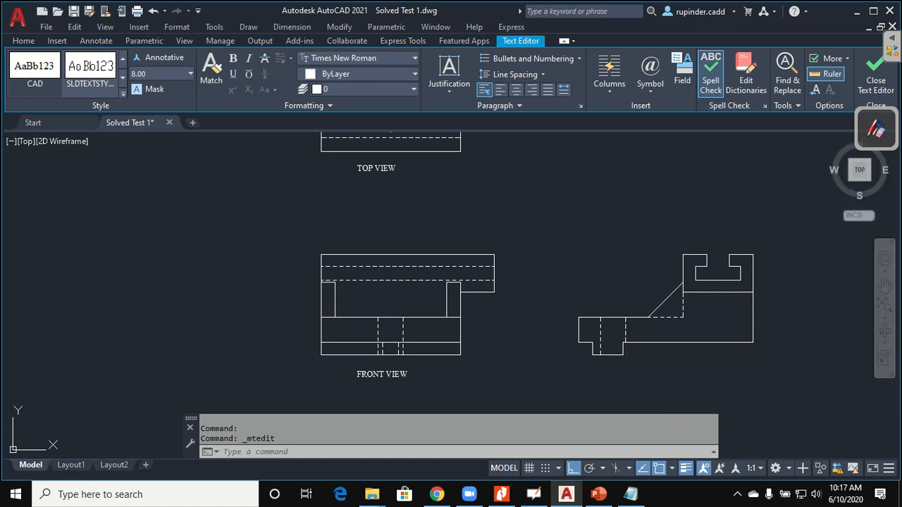
Look over the labelled views and check the command list in the Day 7 Notepad file.
{"action": "scroll", "coordinate": [601, 322], "scroll_direction": "down", "scroll_amount": 3}
{"action": "scroll", "coordinate": [620, 317], "scroll_direction": "up", "scroll_amount": 3}
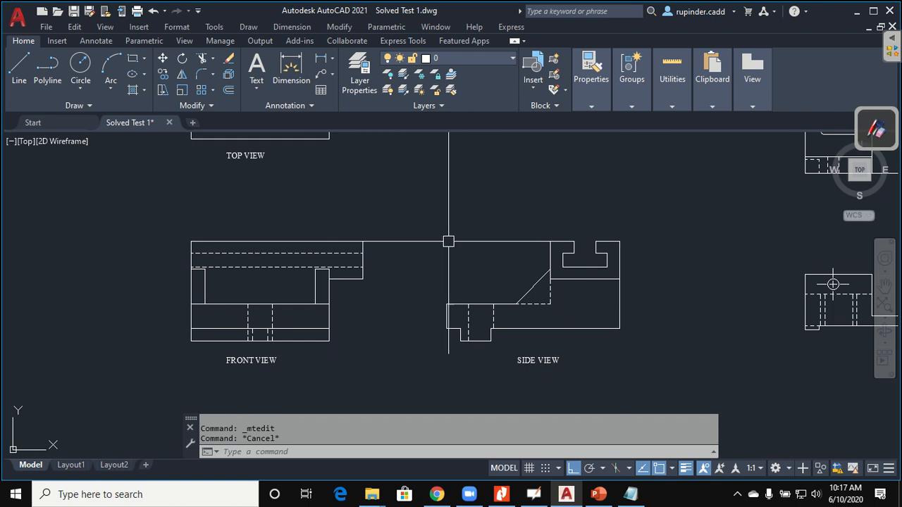
{"action": "middle_click_drag", "start_coordinate": [475, 258], "coordinate": [665, 268]}
{"action": "scroll", "coordinate": [518, 264], "scroll_direction": "down", "scroll_amount": 3}
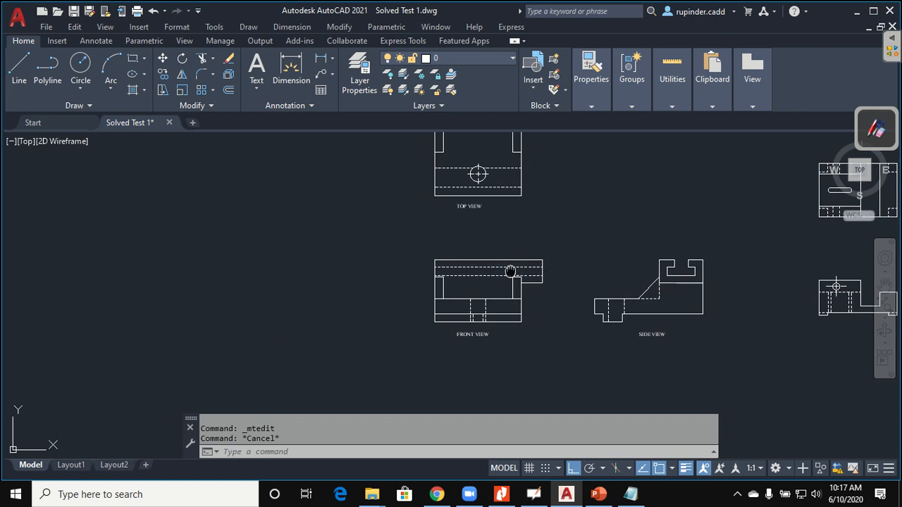
{"action": "middle_click_drag", "start_coordinate": [518, 265], "coordinate": [573, 256]}
{"action": "left_click", "coordinate": [632, 494]}
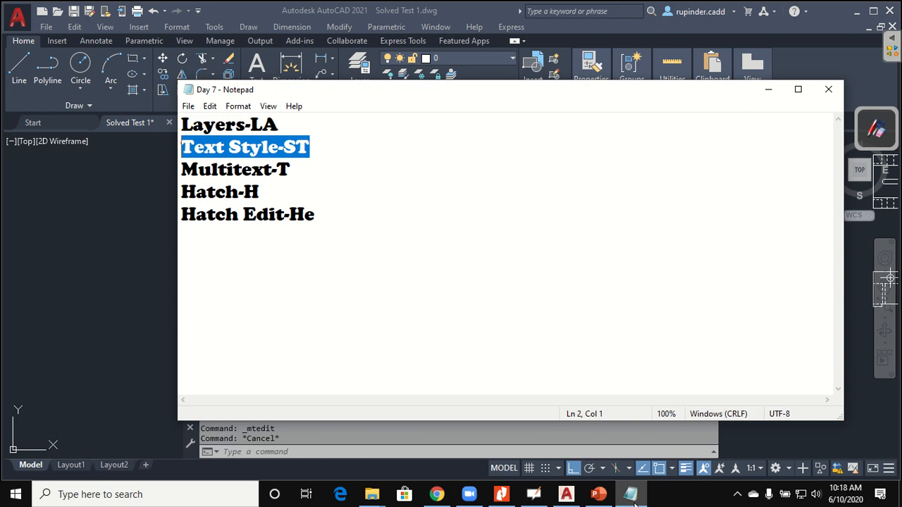
{"action": "left_click", "coordinate": [767, 93]}
Draw an upright rectangle in the empty area to the left of the first part's views.
{"action": "middle_click_drag", "start_coordinate": [435, 264], "coordinate": [535, 262]}
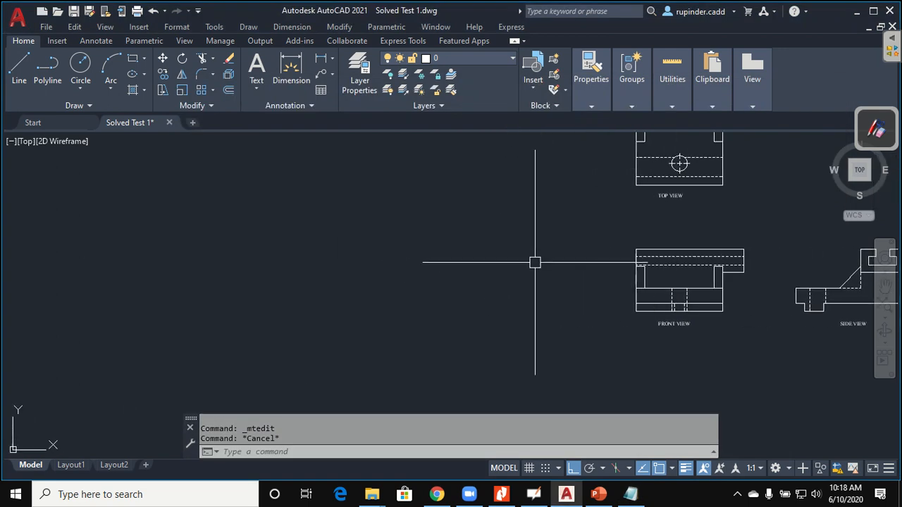
{"action": "key", "text": "Escape"}
{"action": "type", "text": "rec"}
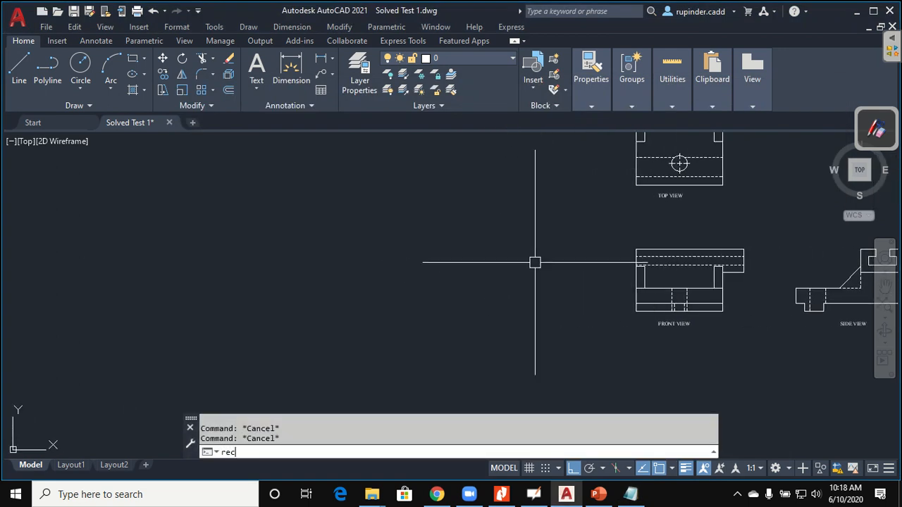
{"action": "key", "text": "Return"}
{"action": "left_click", "coordinate": [169, 178]}
{"action": "left_click", "coordinate": [275, 308]}
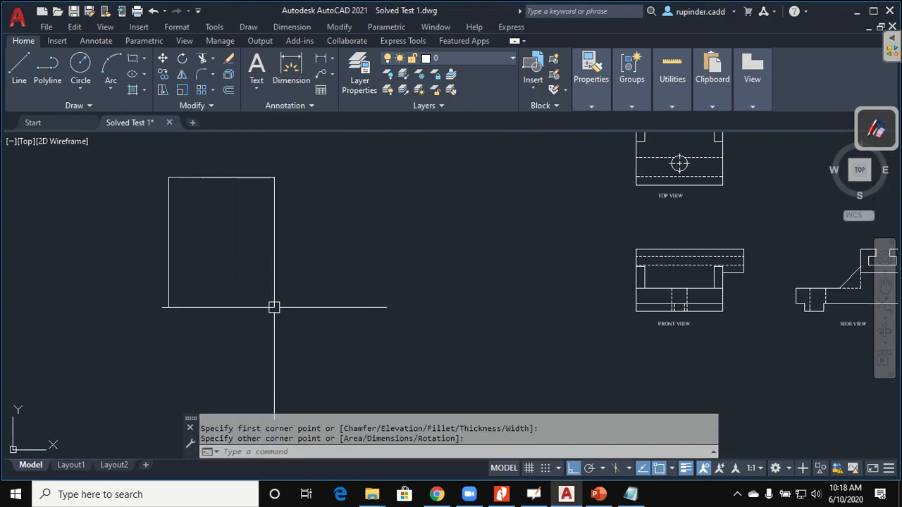
{"action": "key", "text": "Escape"}
{"action": "key", "text": "Escape"}
Draw a four-segment box-shaped polyline beside the rectangle, leaving a gap at its lower left corner.
{"action": "type", "text": "pl"}
{"action": "key", "text": "Return"}
{"action": "left_click", "coordinate": [356, 305]}
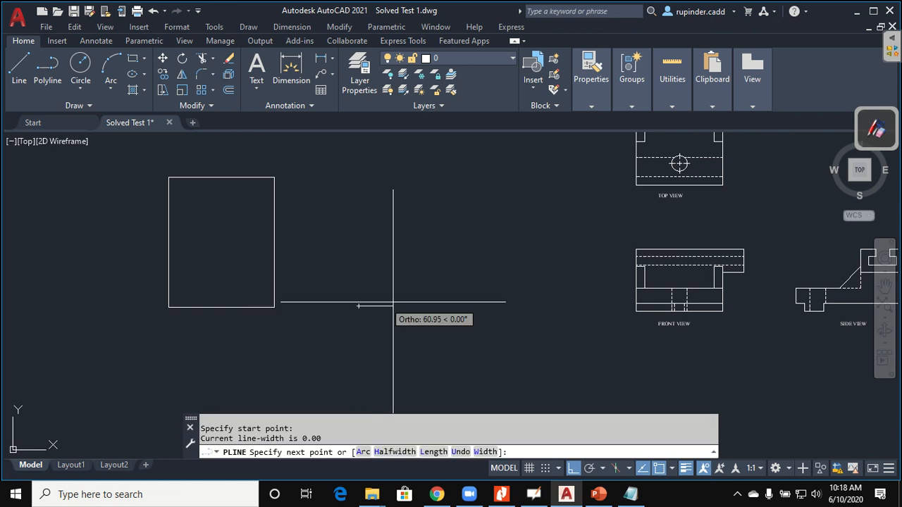
{"action": "left_click", "coordinate": [445, 306]}
{"action": "left_click", "coordinate": [445, 205]}
{"action": "left_click", "coordinate": [355, 206]}
{"action": "left_click", "coordinate": [355, 264]}
{"action": "key", "text": "Escape"}
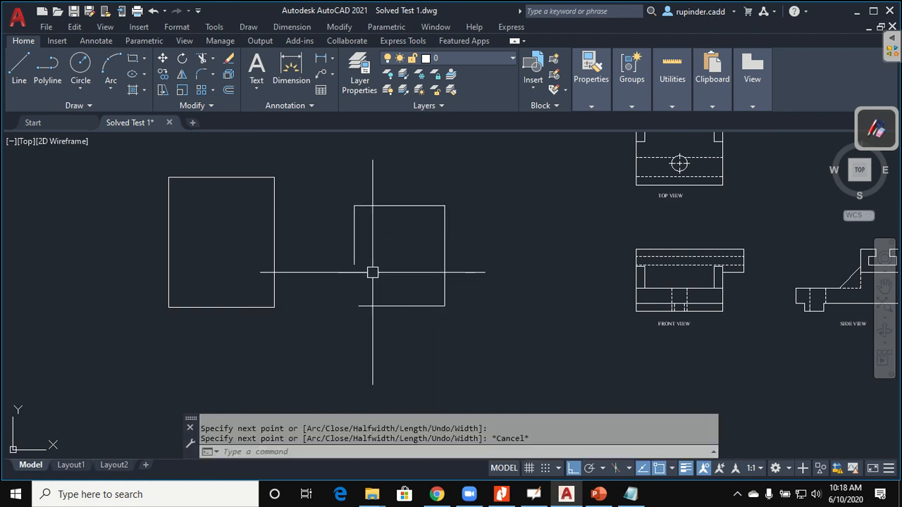
{"action": "key", "text": "Escape"}
Browse the hatch patterns and hatch the inside of the closed rectangle with ANSI31.
{"action": "middle_click_drag", "start_coordinate": [368, 282], "coordinate": [416, 292]}
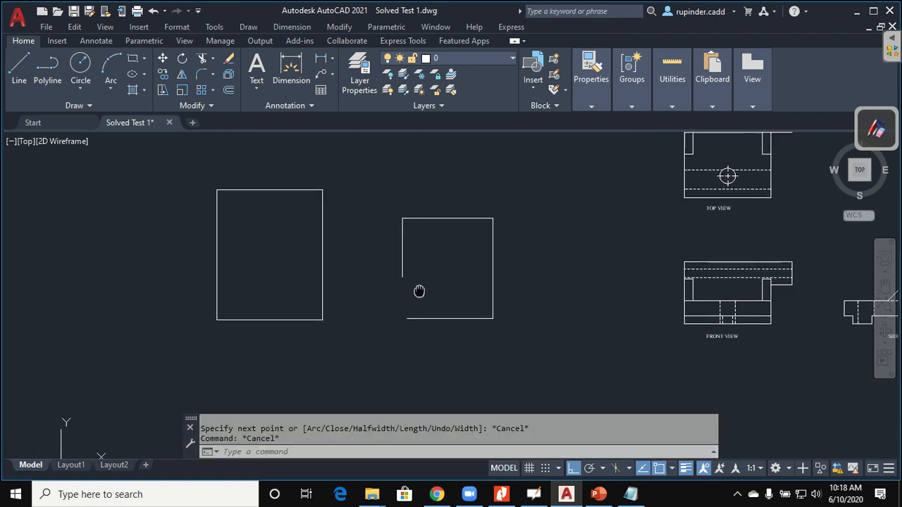
{"action": "middle_click_drag", "start_coordinate": [261, 267], "coordinate": [288, 274]}
{"action": "type", "text": "h"}
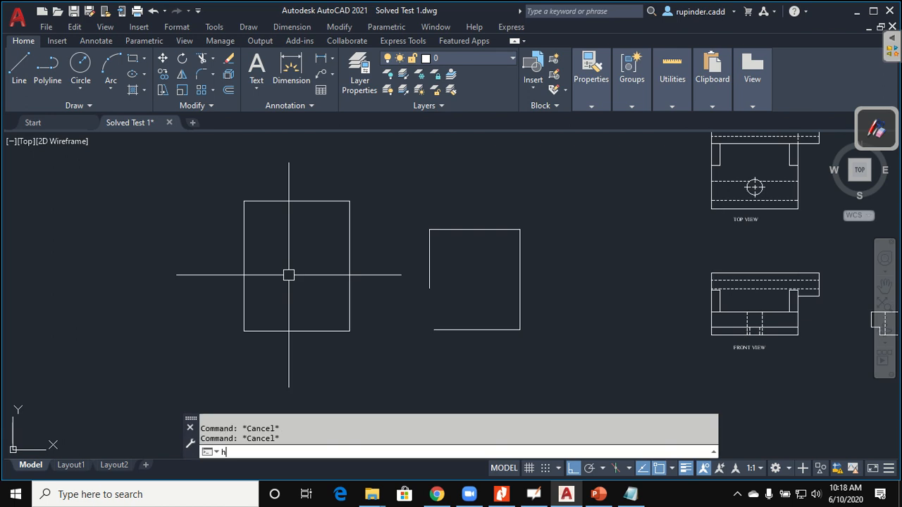
{"action": "key", "text": "Return"}
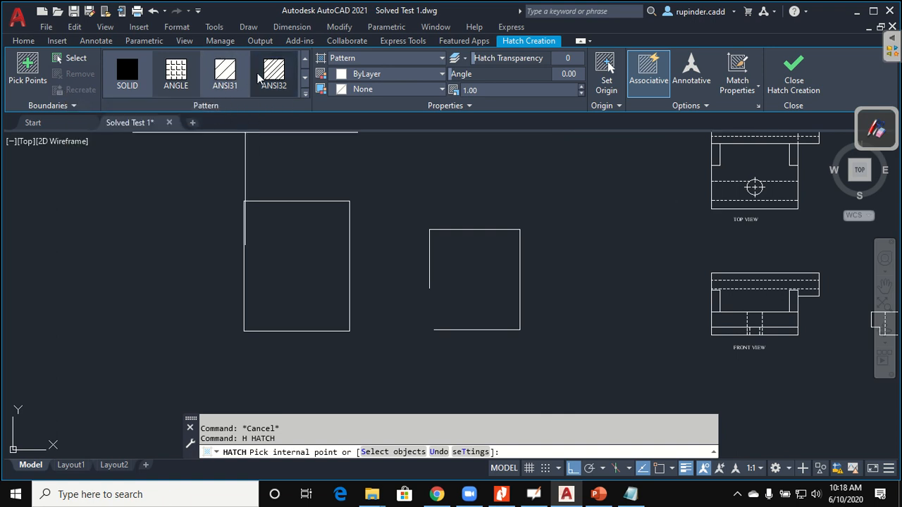
{"action": "left_click", "coordinate": [306, 97]}
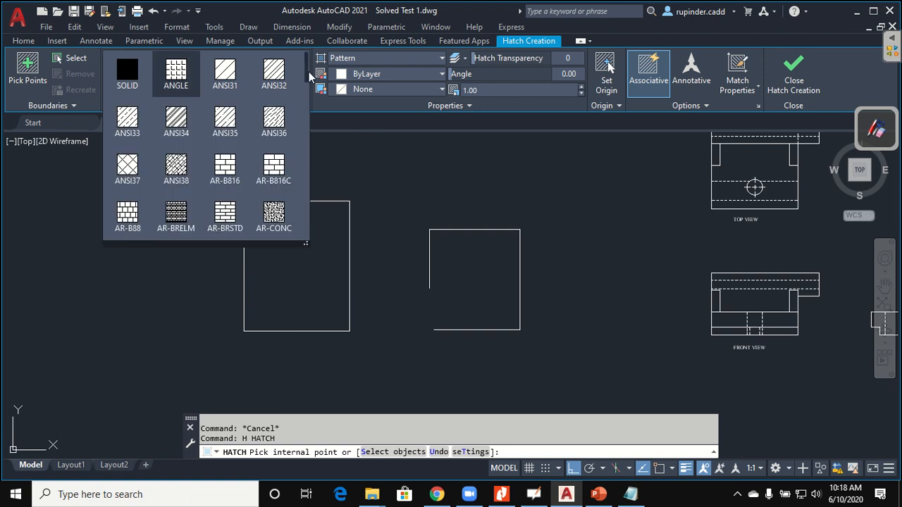
{"action": "scroll", "coordinate": [307, 103], "scroll_direction": "down", "scroll_amount": 6}
{"action": "mouse_move", "coordinate": [298, 168]}
{"action": "left_mouse_down"}
{"action": "mouse_move", "coordinate": [298, 229]}
{"action": "mouse_move", "coordinate": [319, 68]}
{"action": "left_mouse_up"}
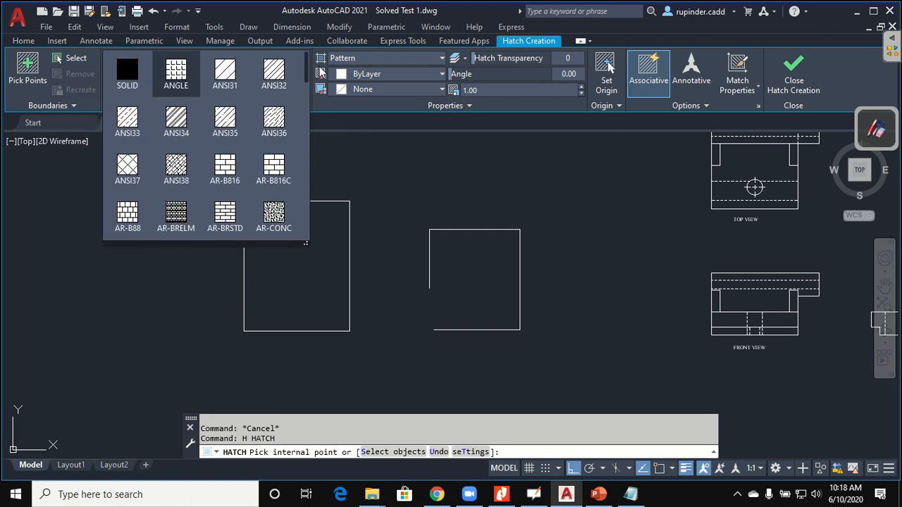
{"action": "left_click", "coordinate": [224, 82]}
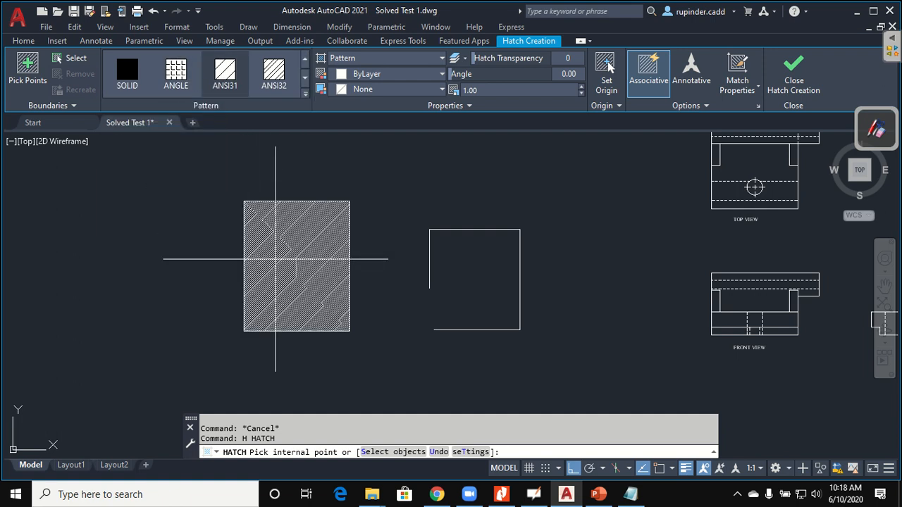
{"action": "left_click", "coordinate": [282, 236]}
{"action": "scroll", "coordinate": [276, 259], "scroll_direction": "up", "scroll_amount": 4}
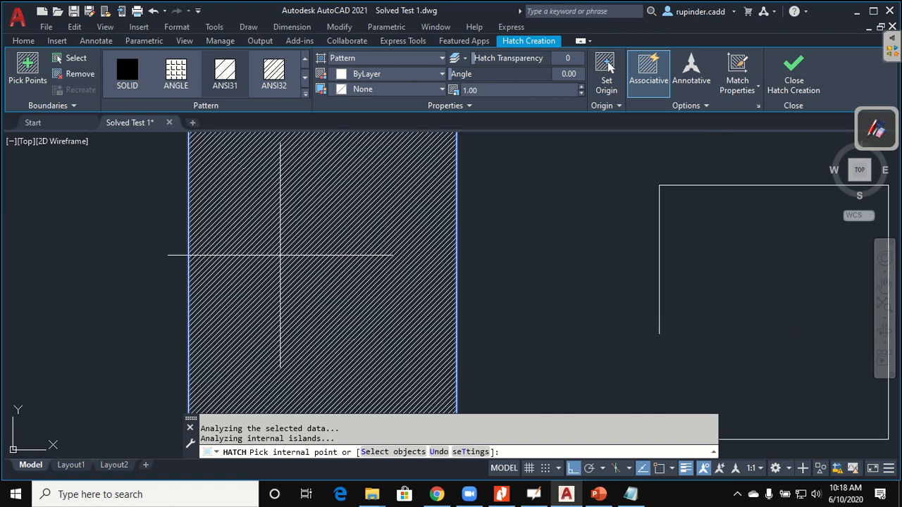
Set the rectangle's hatch pattern scale to 5 and finish the hatch.
{"action": "scroll", "coordinate": [281, 255], "scroll_direction": "down", "scroll_amount": 2}
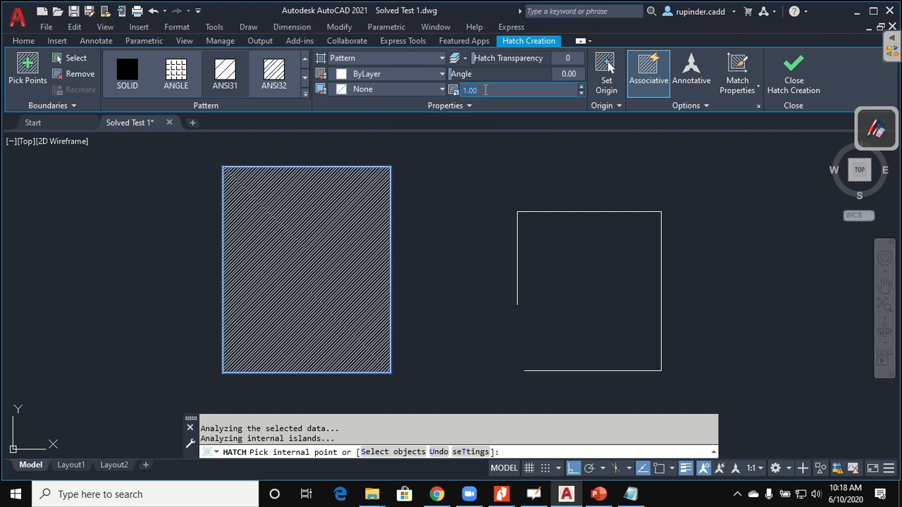
{"action": "type", "text": "5"}
{"action": "key", "text": "Return"}
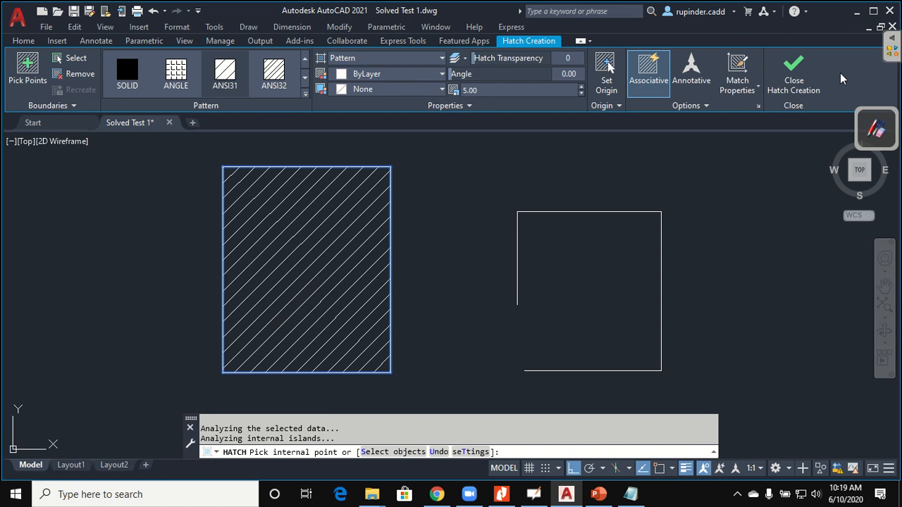
{"action": "left_click", "coordinate": [793, 74]}
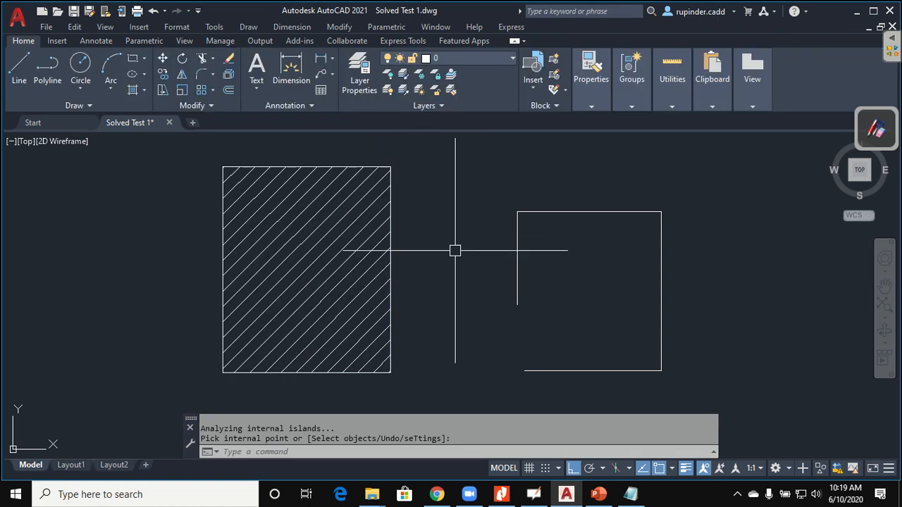
{"action": "left_click", "coordinate": [360, 239]}
{"action": "key", "text": "Escape"}
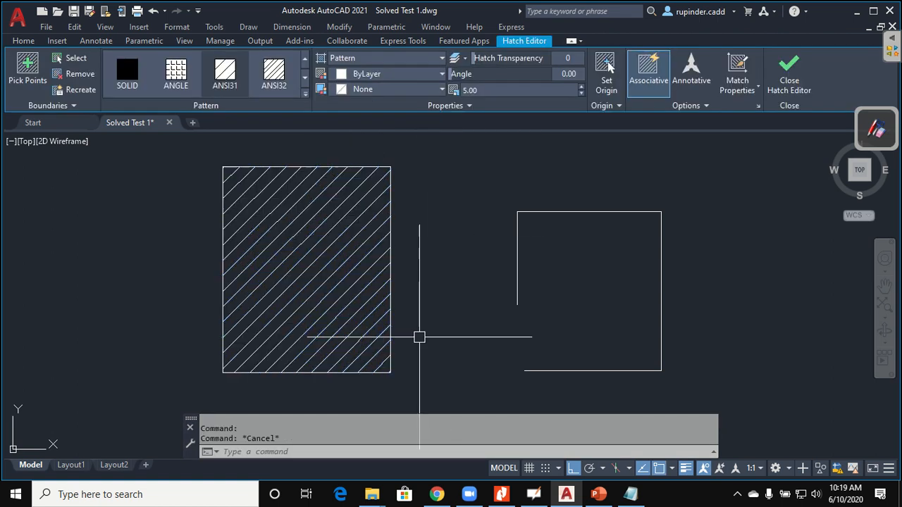
Try to hatch the inside of the open polyline with the ANSI31 pattern at scale 5.
{"action": "key", "text": "Return"}
{"action": "left_click", "coordinate": [606, 294]}
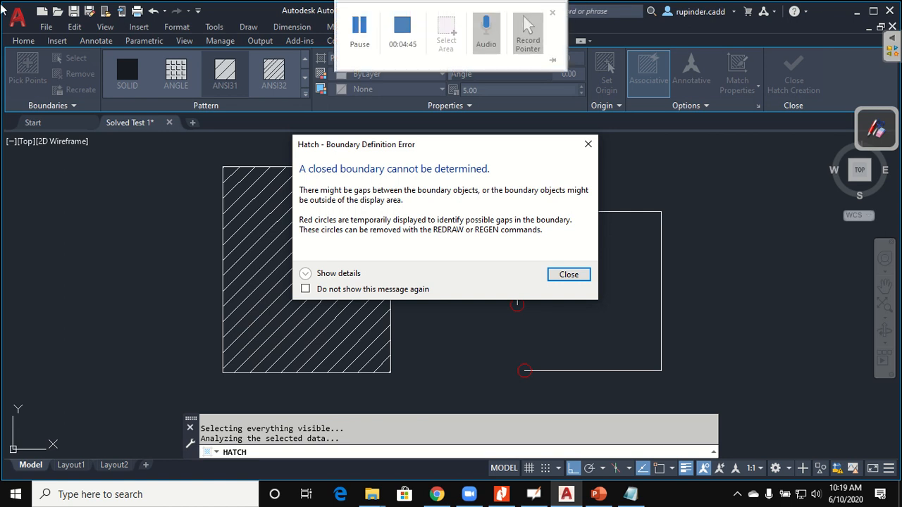
{"action": "left_click", "coordinate": [587, 144]}
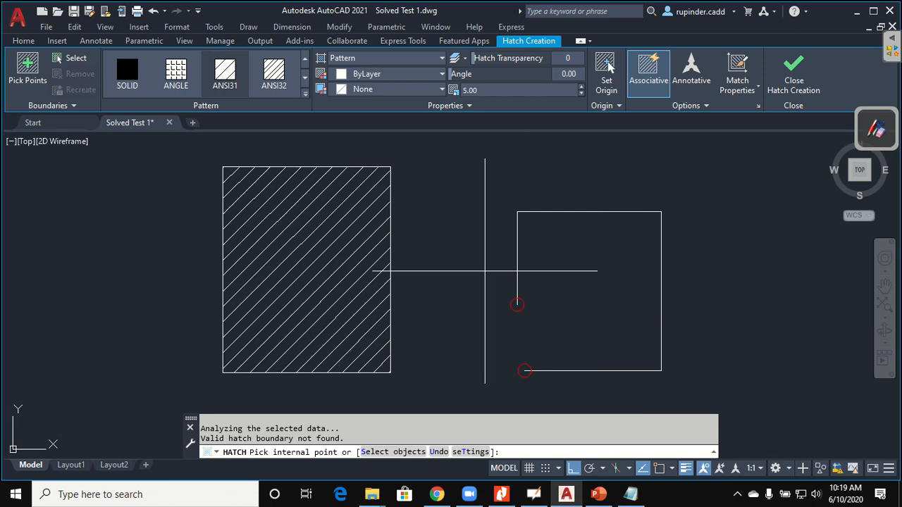
{"action": "mouse_move", "coordinate": [435, 300]}
{"action": "middle_mouse_down"}
{"action": "mouse_move", "coordinate": [467, 303]}
{"action": "mouse_move", "coordinate": [356, 318]}
{"action": "mouse_move", "coordinate": [229, 307]}
{"action": "middle_mouse_up"}
{"action": "scroll", "coordinate": [415, 303], "scroll_direction": "down", "scroll_amount": 2}
{"action": "mouse_move", "coordinate": [503, 314]}
{"action": "middle_mouse_down"}
{"action": "mouse_move", "coordinate": [368, 307]}
{"action": "mouse_move", "coordinate": [491, 303]}
{"action": "middle_mouse_up"}
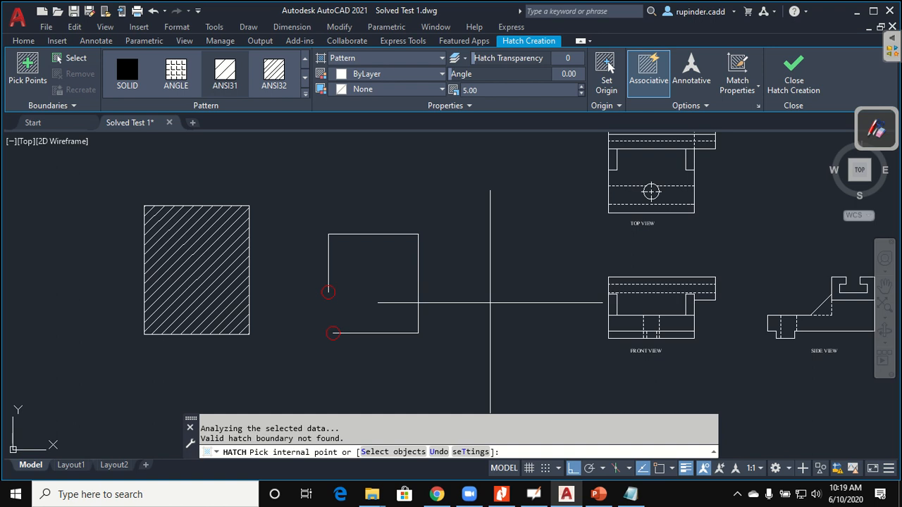
{"action": "key", "text": "Escape"}
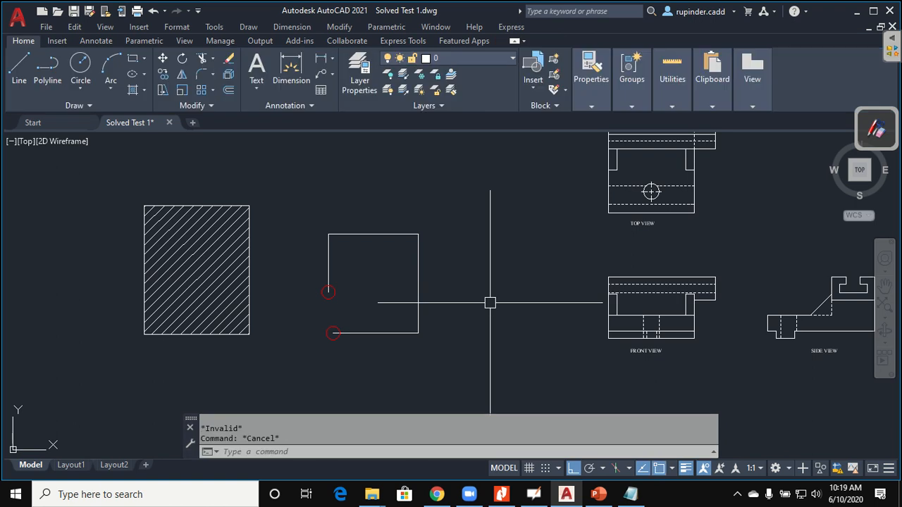
Edit the closed rectangle's hatch with Hatch Edit, change its pattern to ANSI34, and preview the result.
{"action": "scroll", "coordinate": [243, 280], "scroll_direction": "up", "scroll_amount": 2}
{"action": "middle_click_drag", "start_coordinate": [328, 293], "coordinate": [453, 296]}
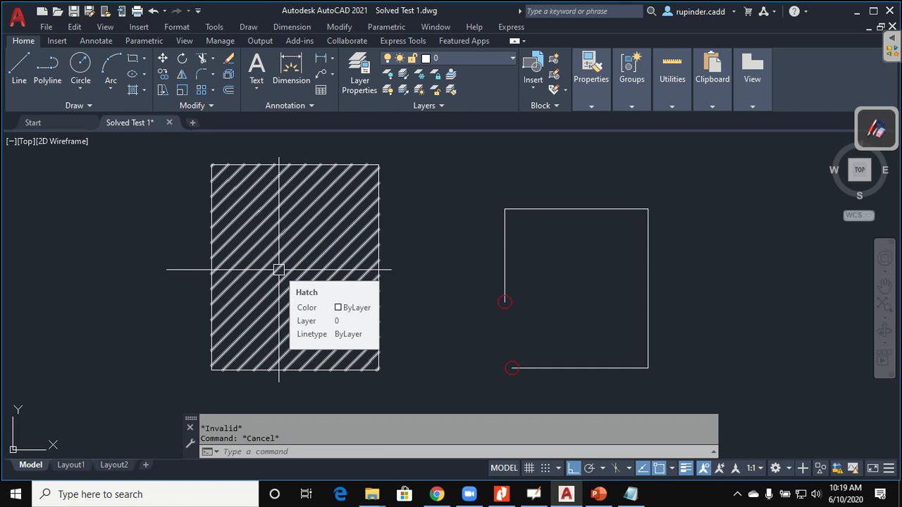
{"action": "type", "text": "hw"}
{"action": "key", "text": "Return"}
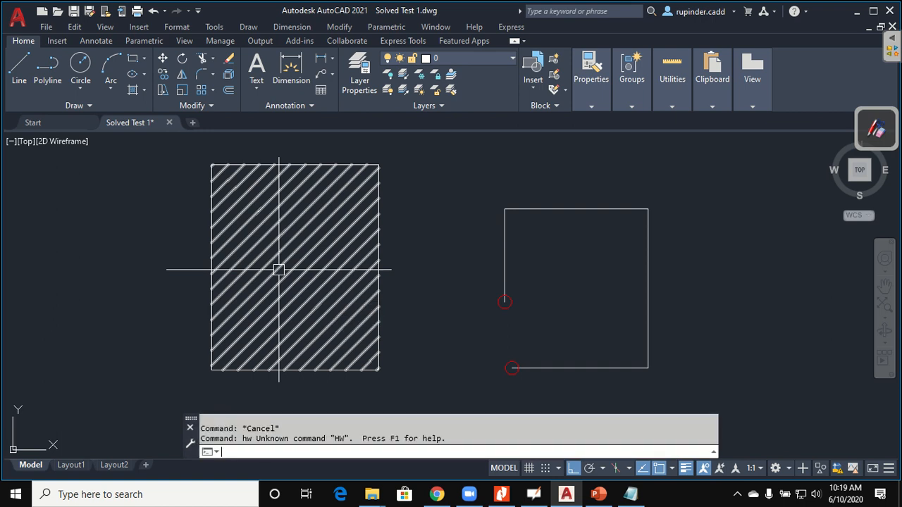
{"action": "key", "text": "Escape"}
{"action": "type", "text": "he"}
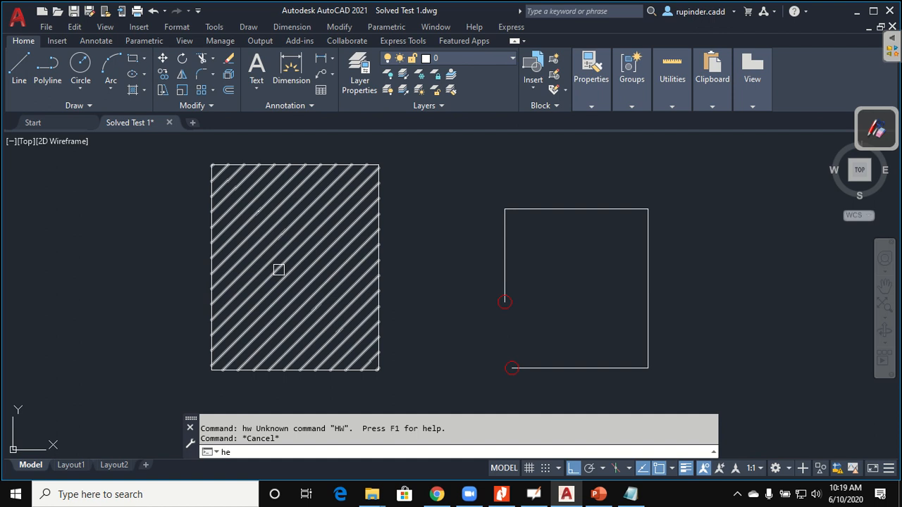
{"action": "key", "text": "Return"}
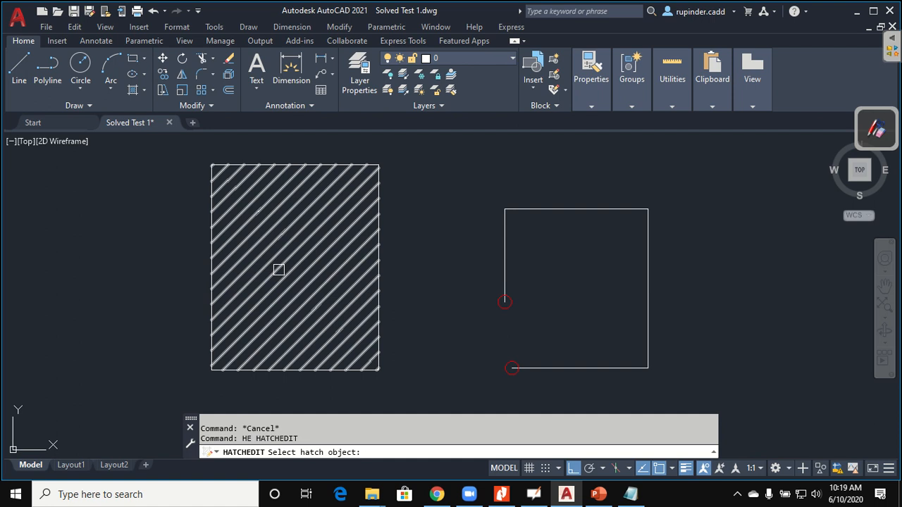
{"action": "left_click", "coordinate": [279, 270]}
{"action": "left_click", "coordinate": [305, 289]}
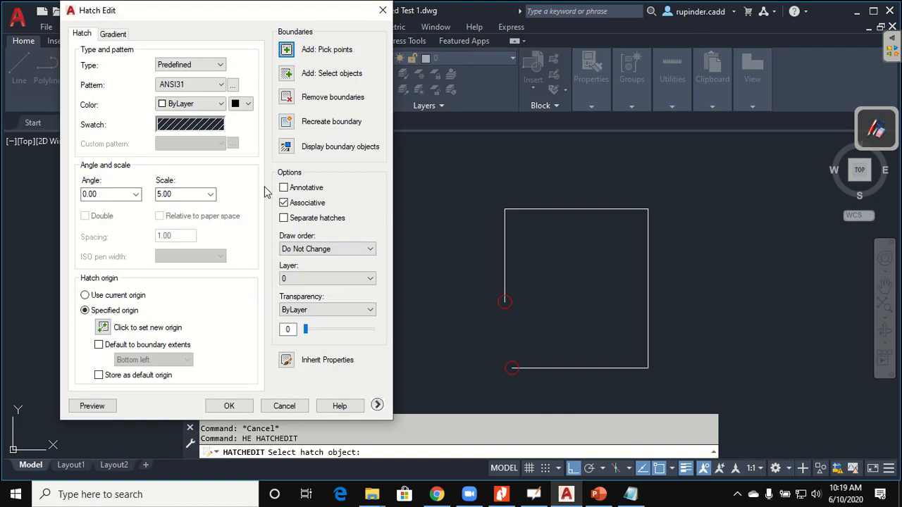
{"action": "left_click", "coordinate": [232, 85]}
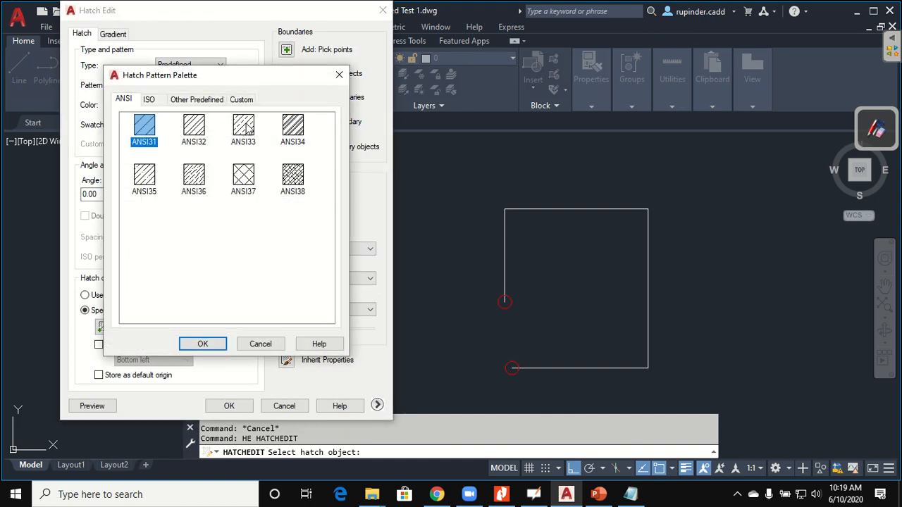
{"action": "left_click", "coordinate": [286, 132]}
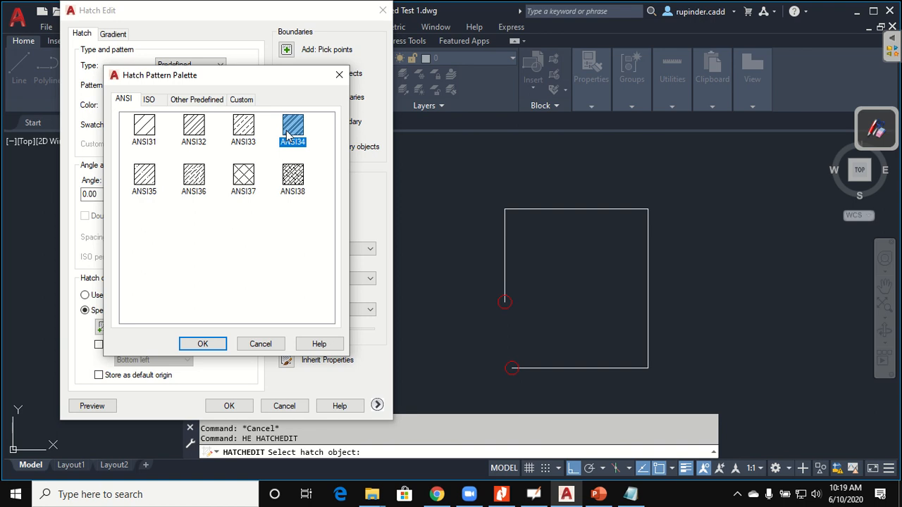
{"action": "left_click", "coordinate": [202, 344]}
{"action": "left_click", "coordinate": [93, 405]}
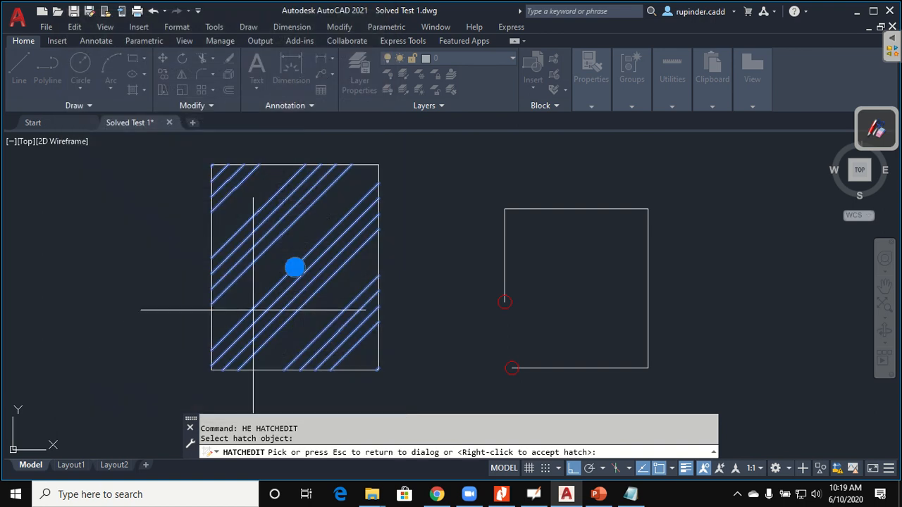
{"action": "left_click", "coordinate": [294, 268]}
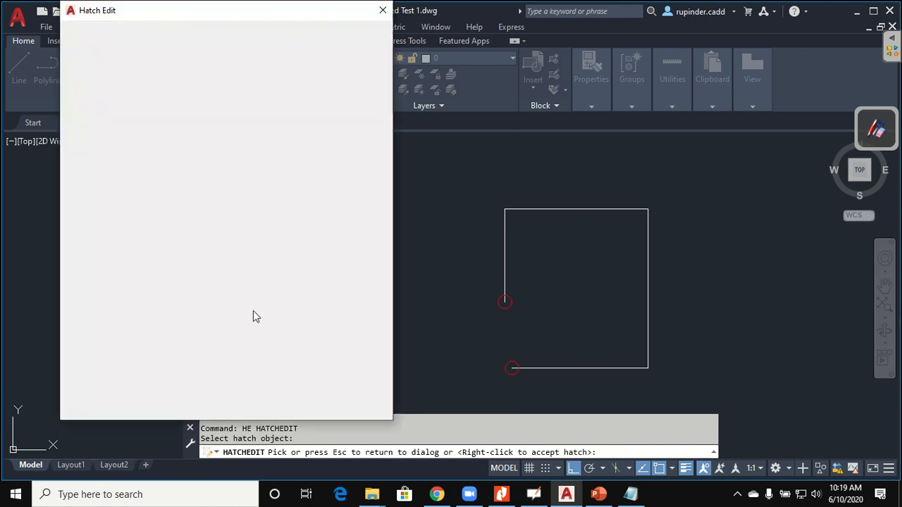
Set the rectangle's hatch scale to 1, preview it, and accept the edited hatch.
{"action": "double_click", "coordinate": [169, 194]}
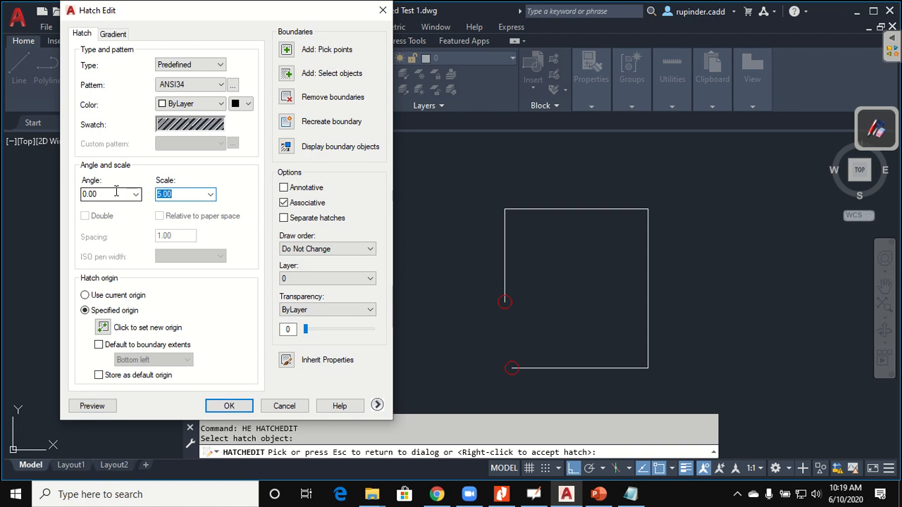
{"action": "type", "text": "1"}
{"action": "left_click", "coordinate": [91, 406]}
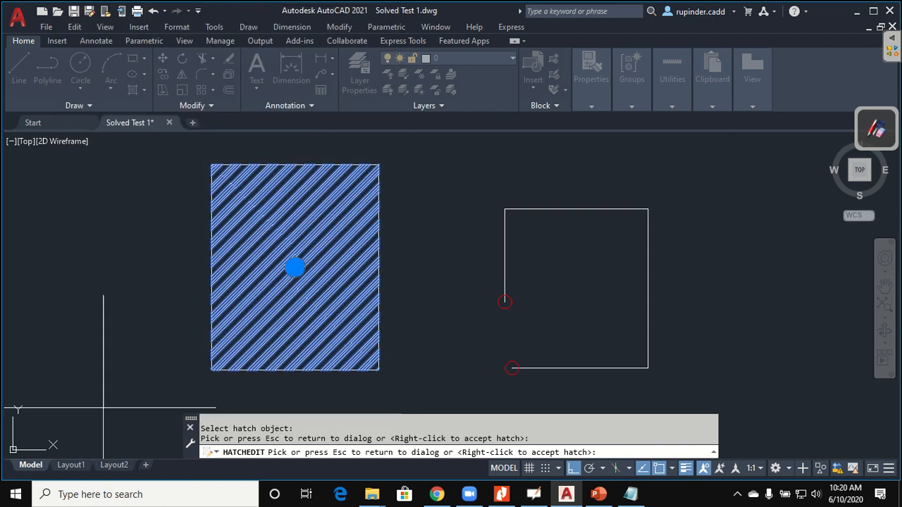
{"action": "scroll", "coordinate": [237, 269], "scroll_direction": "up", "scroll_amount": 2}
{"action": "scroll", "coordinate": [266, 287], "scroll_direction": "down", "scroll_amount": 5}
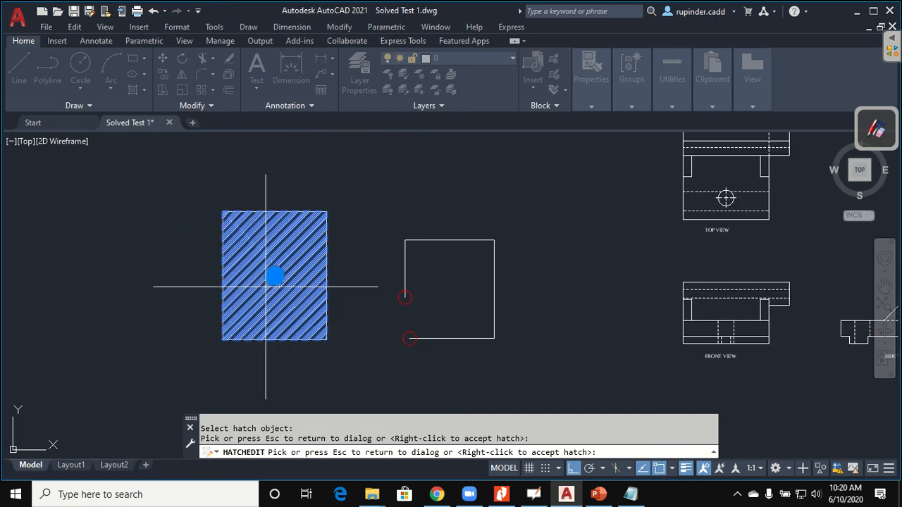
{"action": "right_click", "coordinate": [266, 287]}
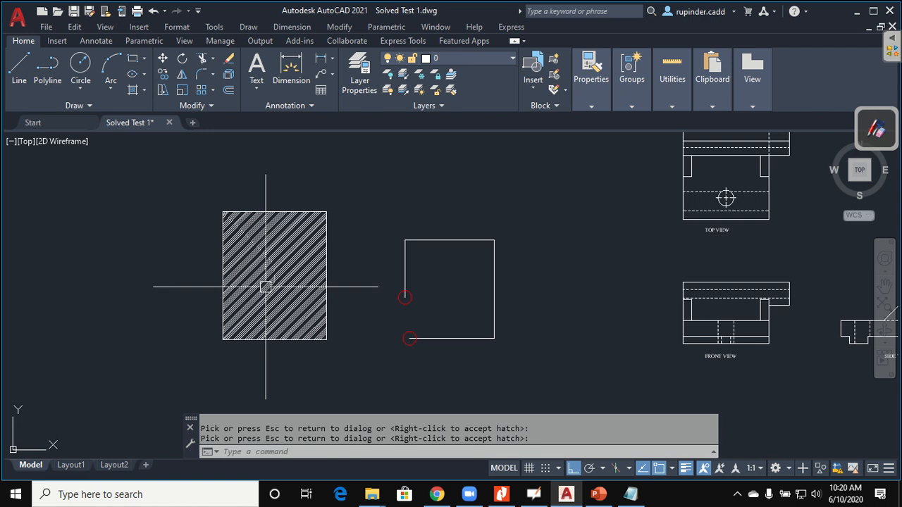
Switch to the Day 7 notes in Notepad, highlight the Layers-LA line, and return to the AutoCAD drawing.
{"action": "middle_click_drag", "start_coordinate": [353, 319], "coordinate": [291, 324]}
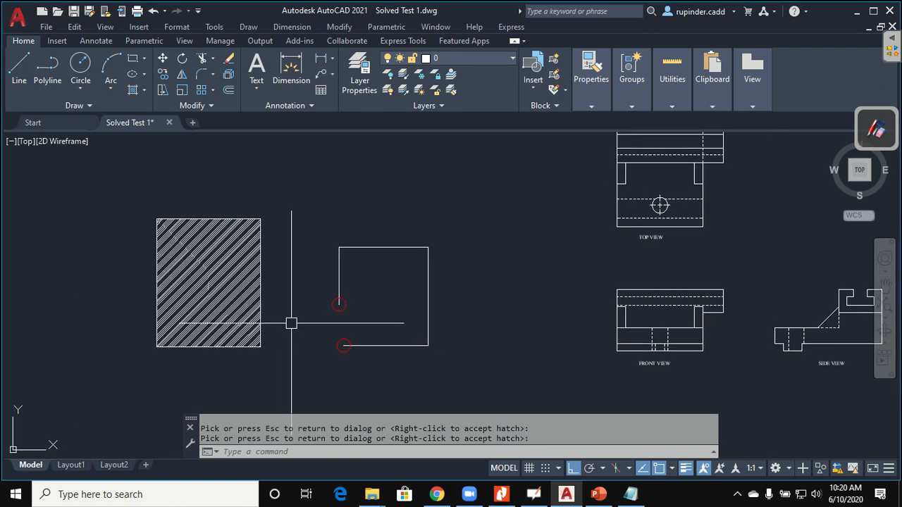
{"action": "middle_click_drag", "start_coordinate": [493, 357], "coordinate": [363, 343]}
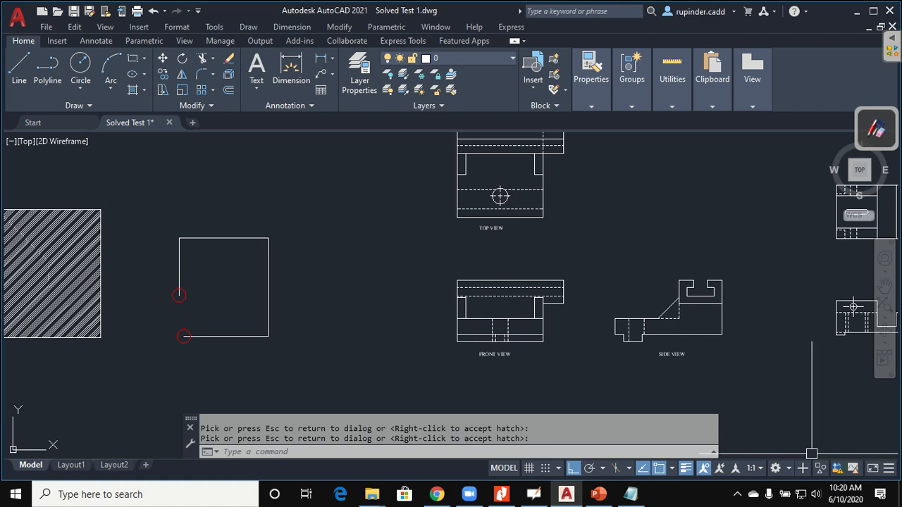
{"action": "left_click", "coordinate": [636, 498]}
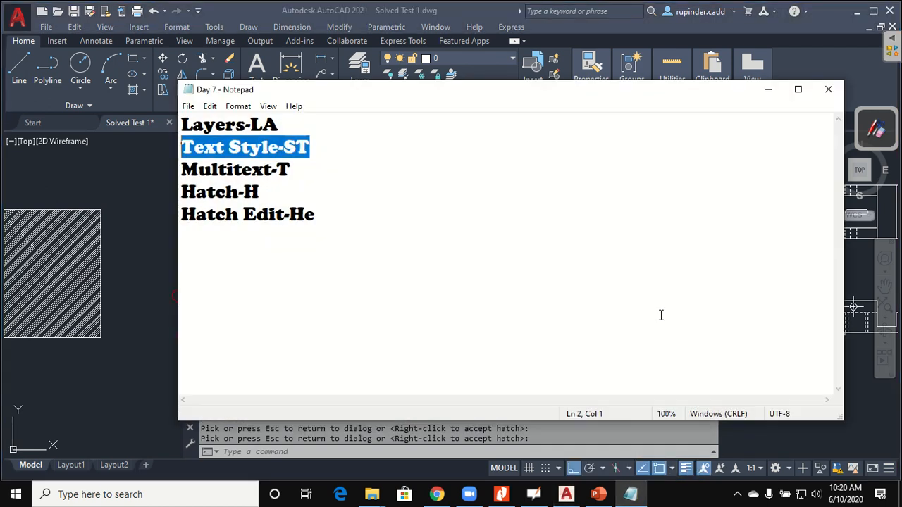
{"action": "left_click", "coordinate": [285, 132]}
{"action": "key", "text": "shift+Home"}
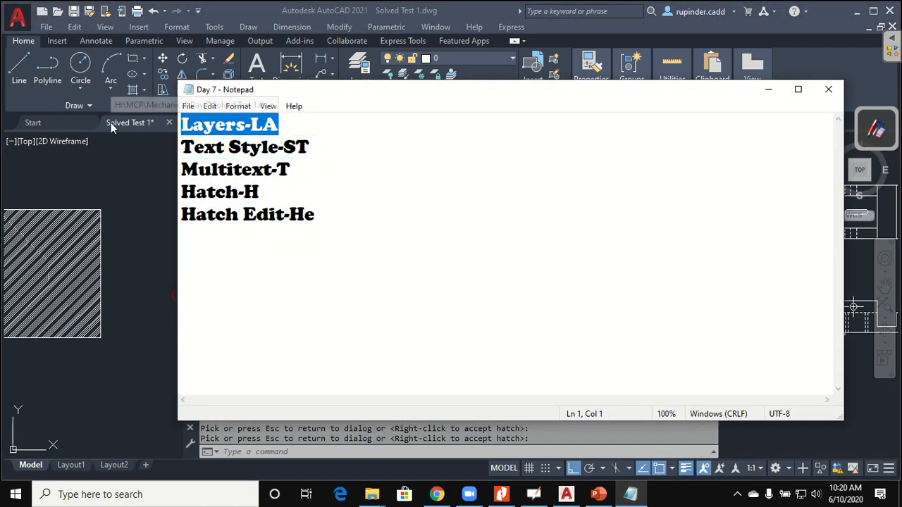
{"action": "mouse_move", "coordinate": [111, 125]}
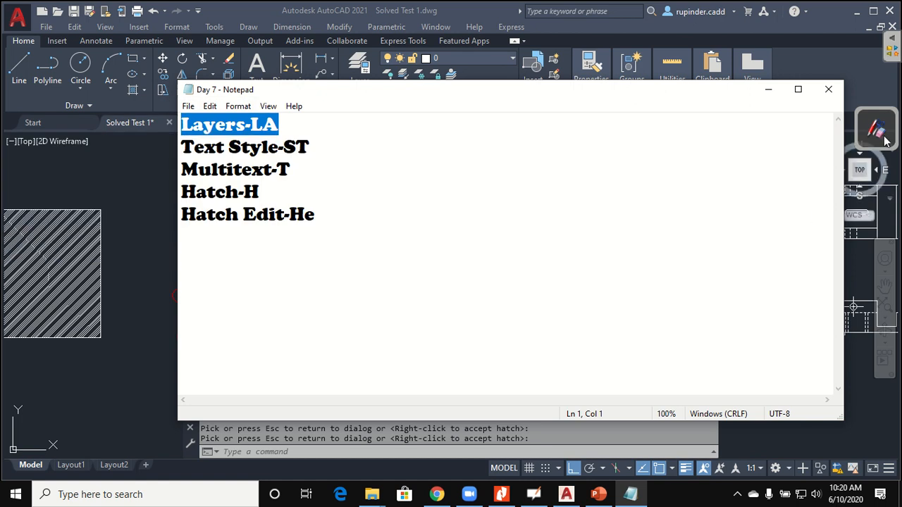
{"action": "left_click", "coordinate": [770, 90]}
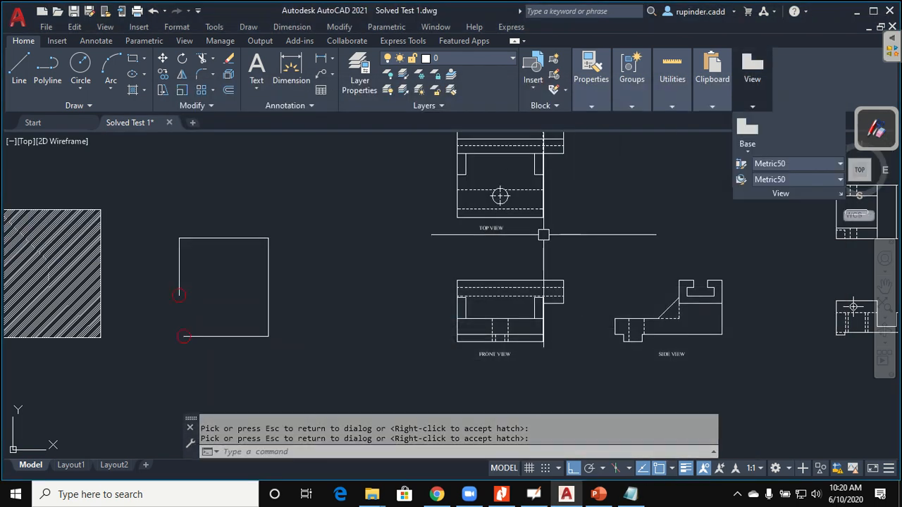
{"action": "middle_click_drag", "start_coordinate": [561, 244], "coordinate": [581, 252]}
{"action": "left_click_drag", "start_coordinate": [581, 252], "coordinate": [582, 253]}
{"action": "middle_click", "coordinate": [583, 255]}
{"action": "middle_click", "coordinate": [583, 255]}
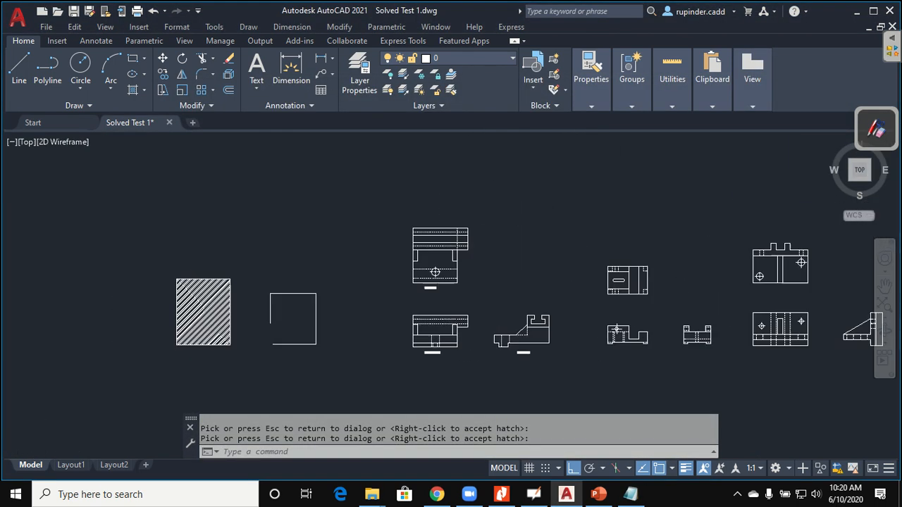
{"action": "scroll", "coordinate": [413, 292], "scroll_direction": "up", "scroll_amount": 5}
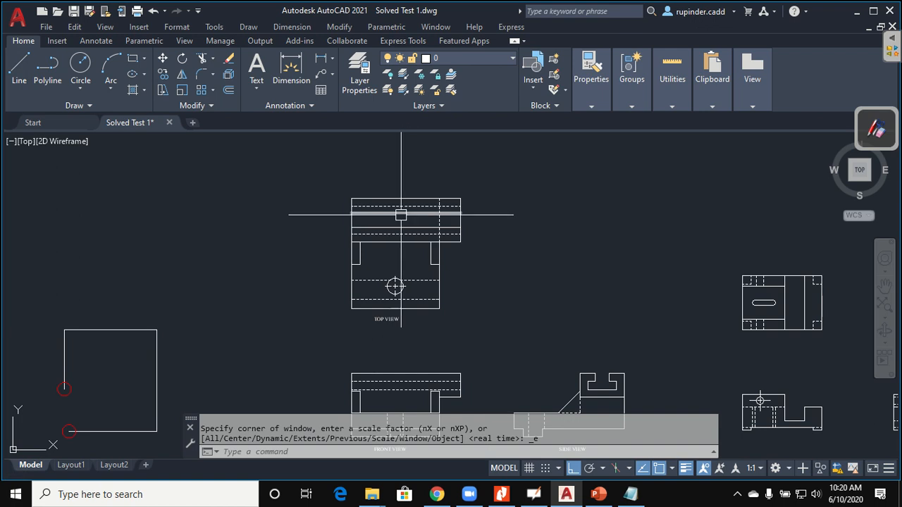
{"action": "middle_click_drag", "start_coordinate": [529, 266], "coordinate": [545, 255]}
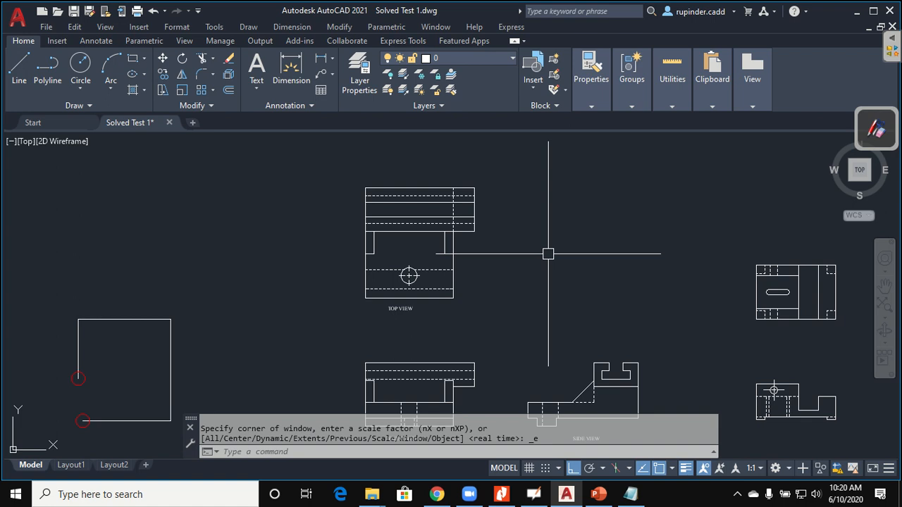
Create a new layer named Object Line and set its colour to index 20.
{"action": "type", "text": "la"}
{"action": "key", "text": "Return"}
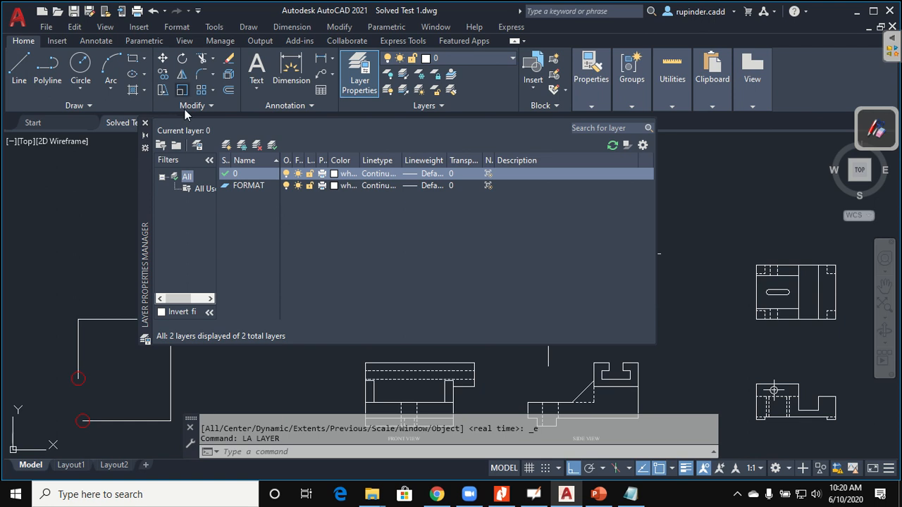
{"action": "left_click", "coordinate": [226, 146]}
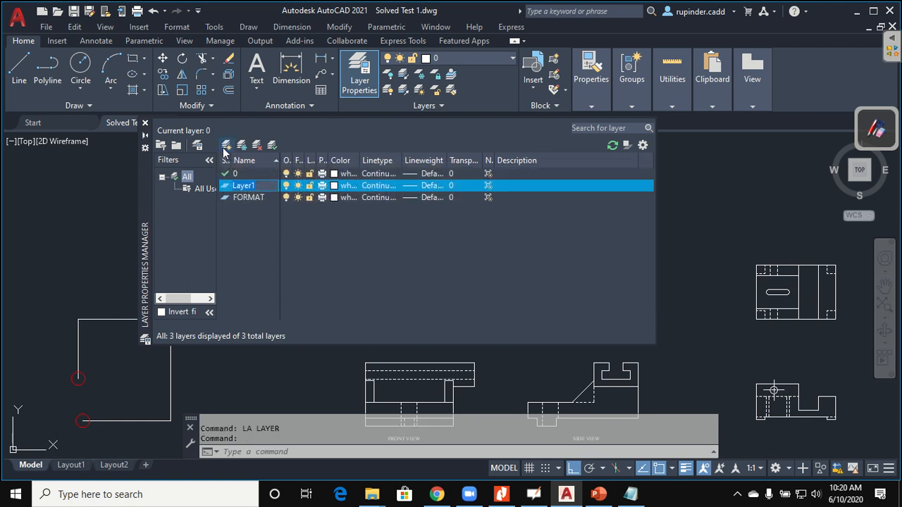
{"action": "type", "text": "Object Line"}
{"action": "key", "text": "Return"}
{"action": "left_click", "coordinate": [334, 186]}
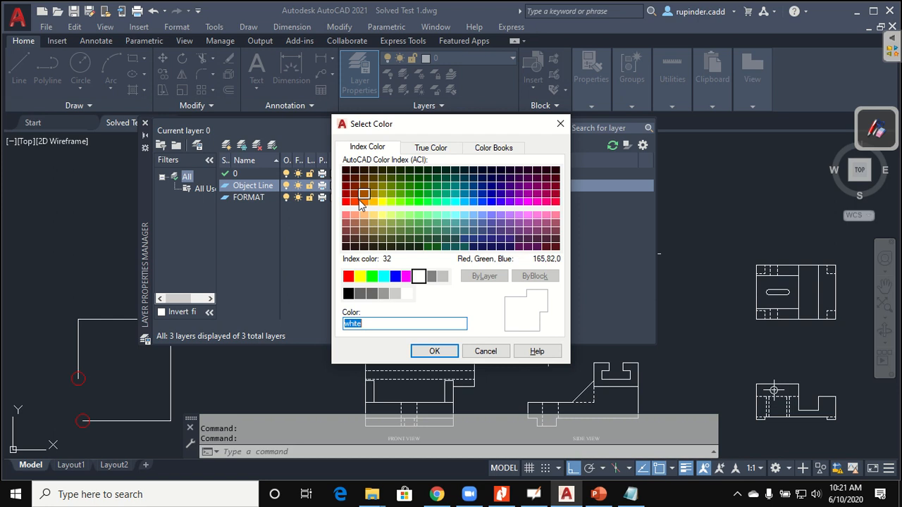
{"action": "left_click", "coordinate": [354, 201]}
{"action": "left_click", "coordinate": [432, 348]}
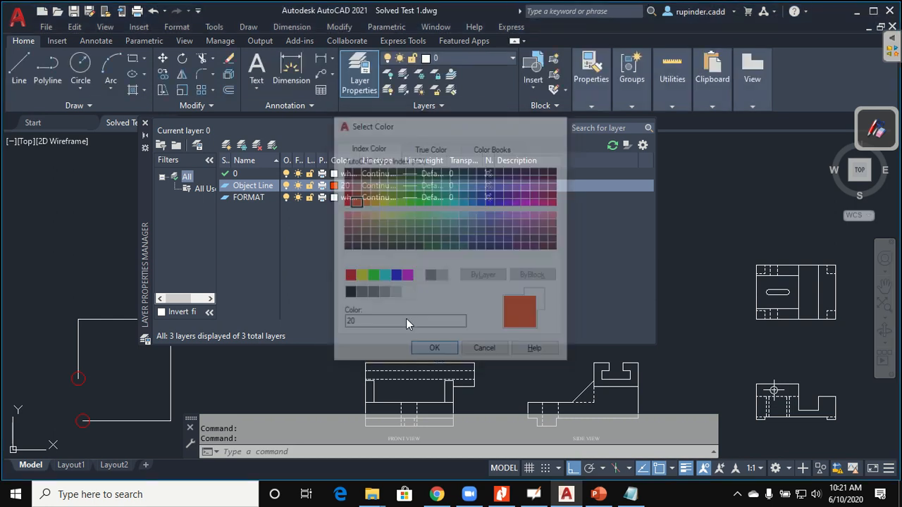
Create a new layer named Hidden Line and set its colour to index 90.
{"action": "left_click", "coordinate": [225, 145]}
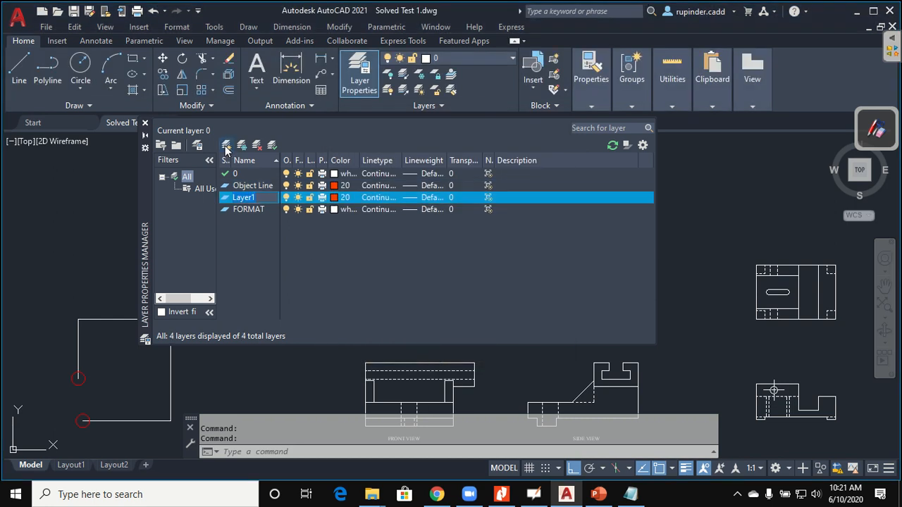
{"action": "type", "text": "Hideen"}
{"action": "key", "text": "BackSpace"}
{"action": "key", "text": "BackSpace"}
{"action": "type", "text": "den Line"}
{"action": "left_click", "coordinate": [336, 197]}
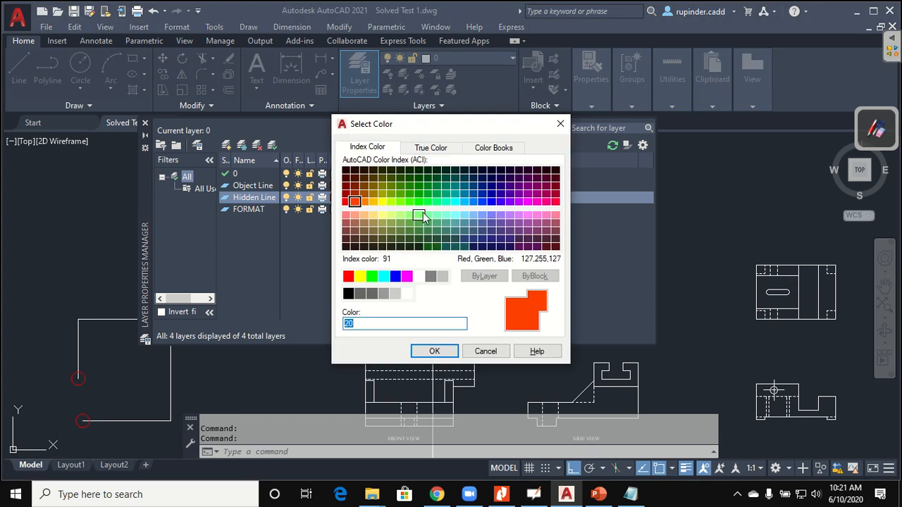
{"action": "left_click", "coordinate": [418, 202]}
{"action": "left_click", "coordinate": [434, 351]}
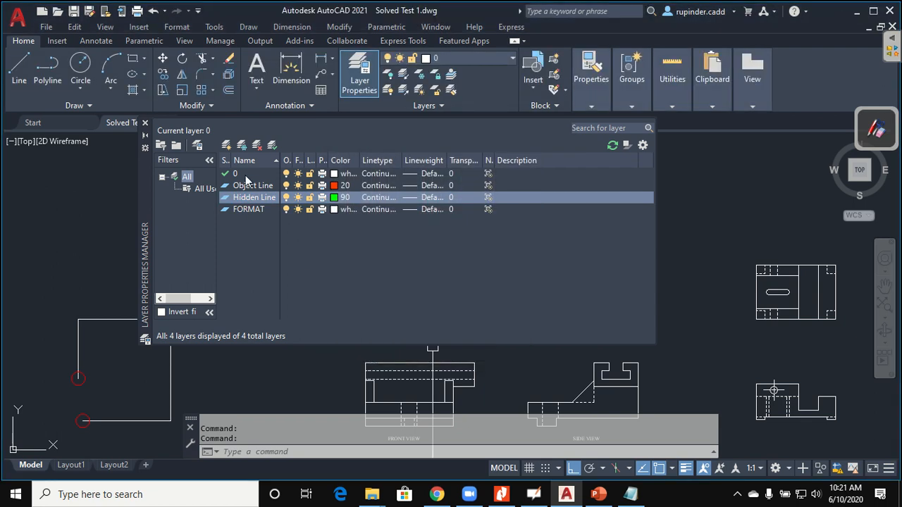
Create a new layer named Center Line and set its colour to index 50.
{"action": "left_click", "coordinate": [226, 145]}
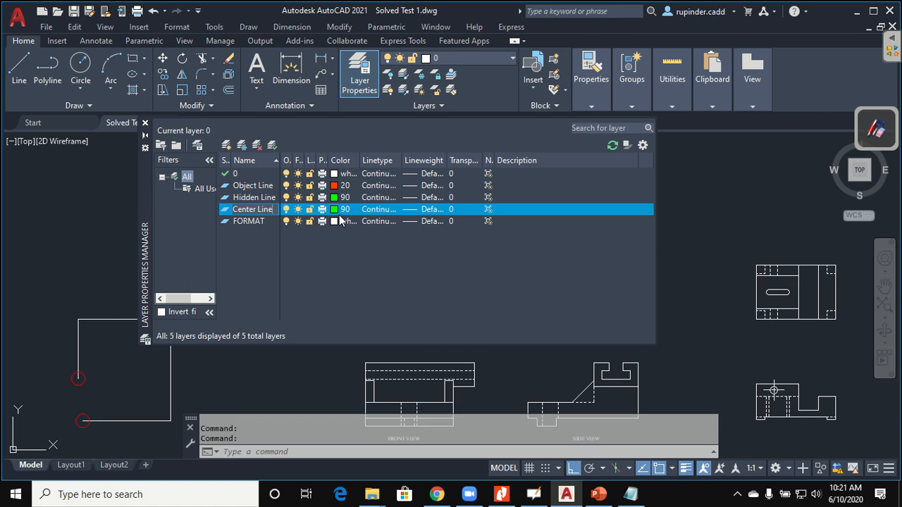
{"action": "left_click", "coordinate": [336, 212]}
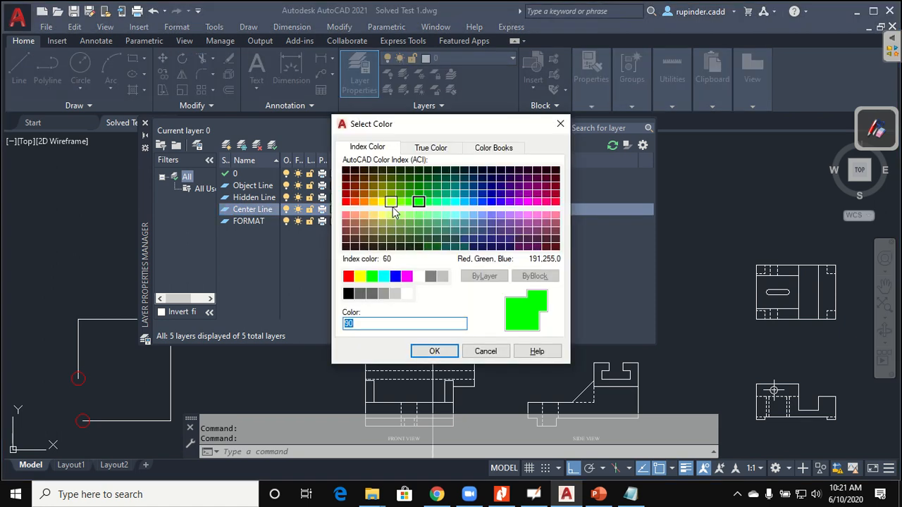
{"action": "left_click", "coordinate": [390, 204]}
{"action": "left_click", "coordinate": [382, 203]}
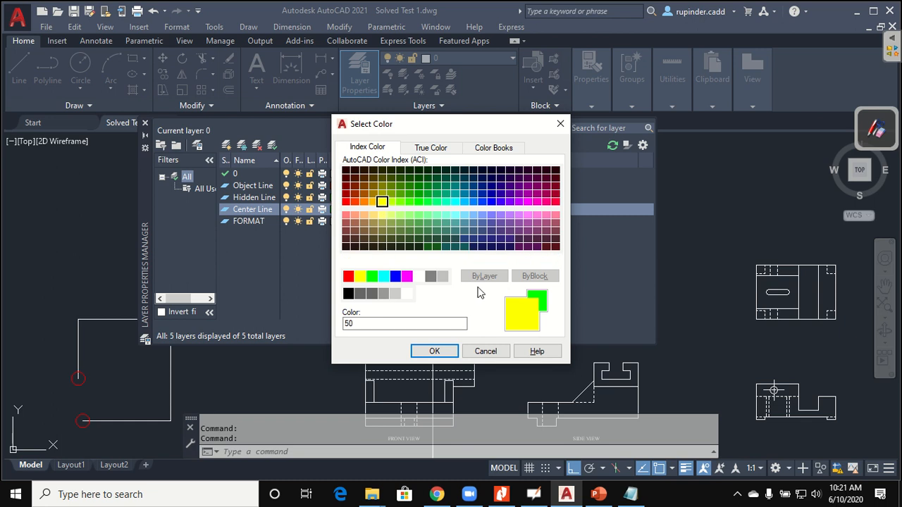
{"action": "left_click", "coordinate": [448, 349]}
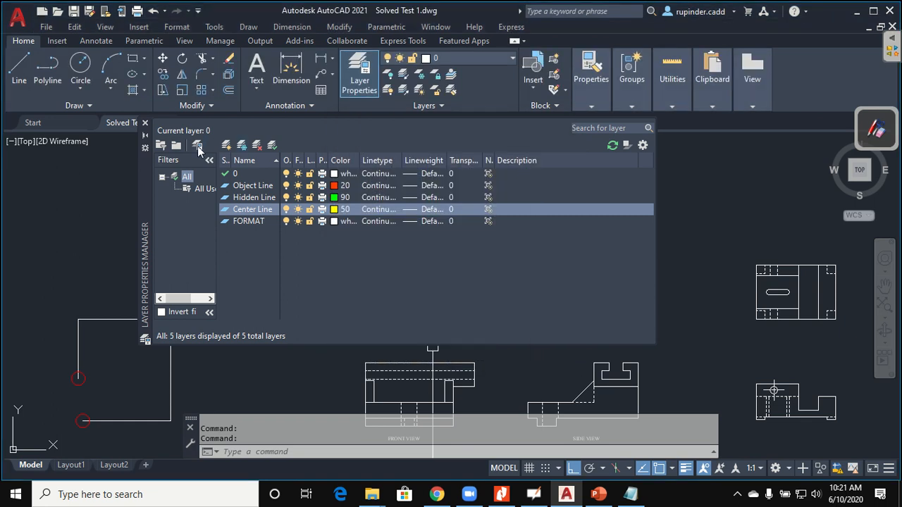
Create a new layer named Text and set its colour to index 130.
{"action": "left_click", "coordinate": [227, 145]}
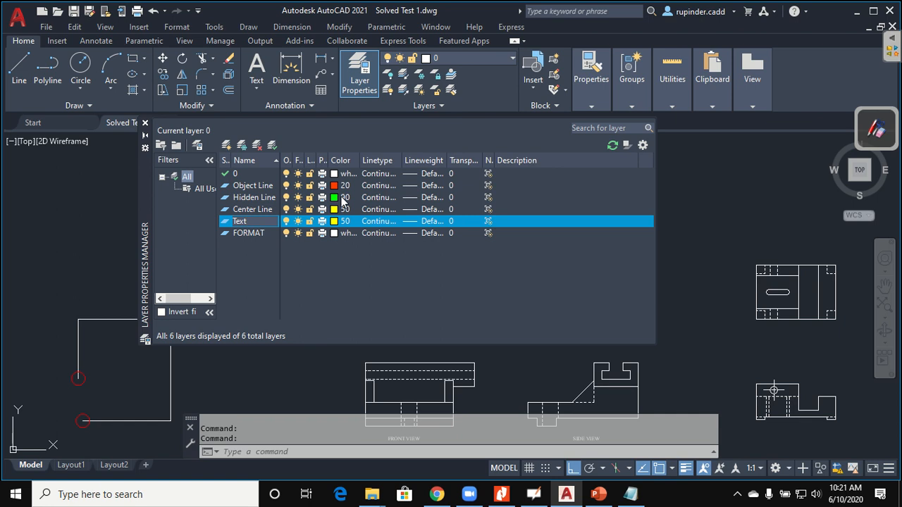
{"action": "left_click", "coordinate": [336, 223]}
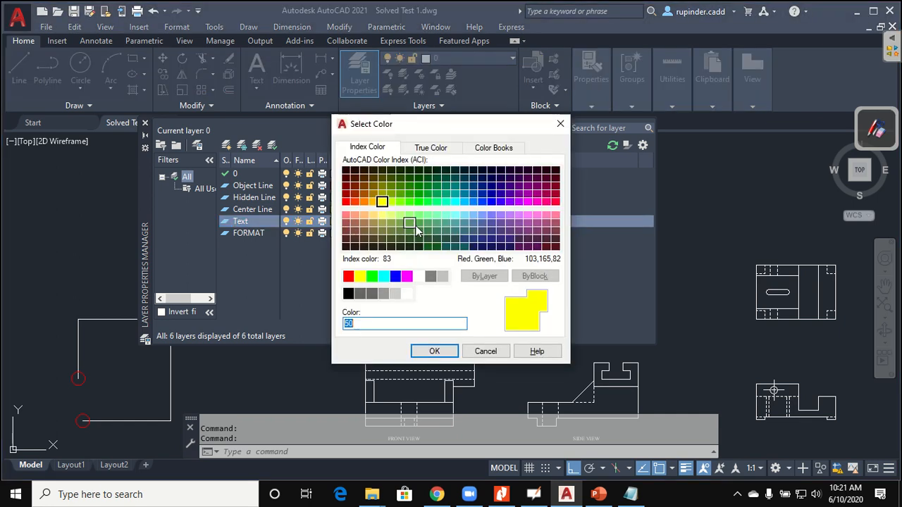
{"action": "left_click", "coordinate": [455, 203]}
{"action": "left_click", "coordinate": [431, 351]}
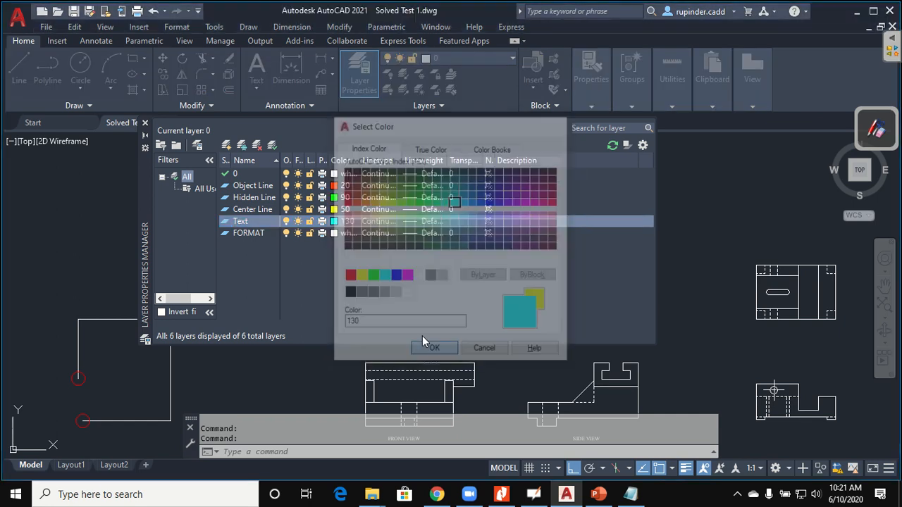
Create a new layer named Hatch with colour index 163 and close the layer manager.
{"action": "left_click", "coordinate": [227, 145]}
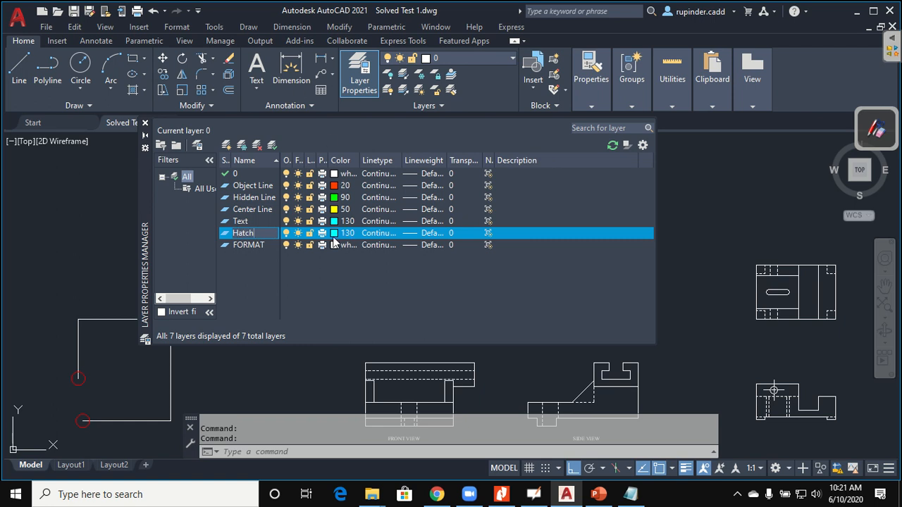
{"action": "left_click", "coordinate": [333, 237]}
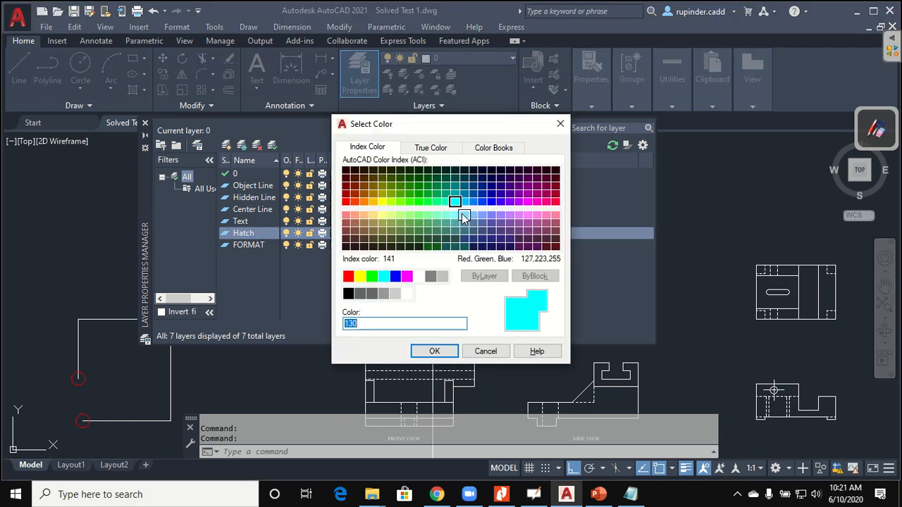
{"action": "left_click", "coordinate": [463, 216]}
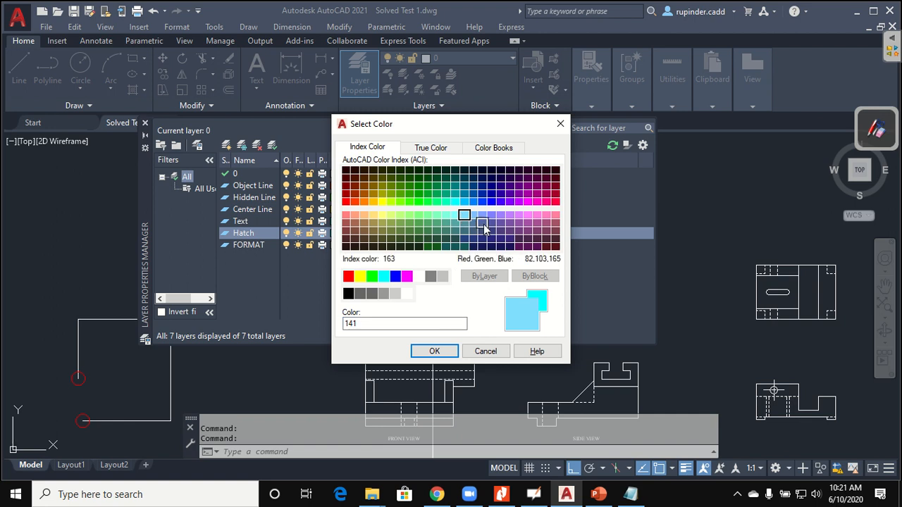
{"action": "left_click", "coordinate": [483, 225]}
{"action": "left_click", "coordinate": [435, 352]}
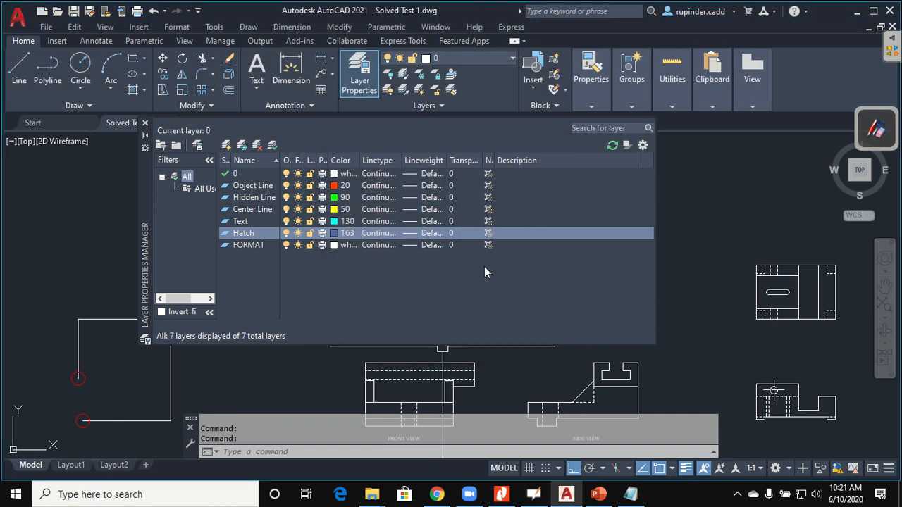
{"action": "left_click", "coordinate": [145, 124]}
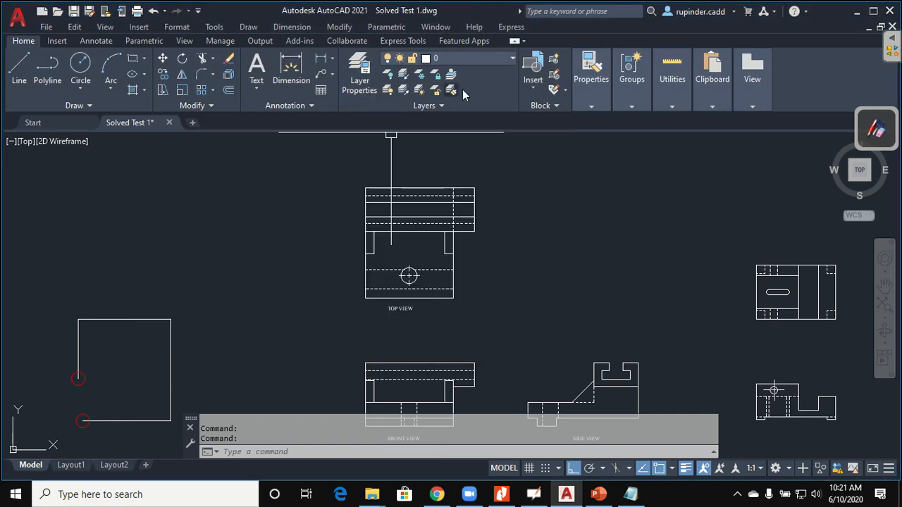
Make Object Line the current layer and draw five circles of varying sizes in the empty space above the open square.
{"action": "left_click", "coordinate": [498, 61]}
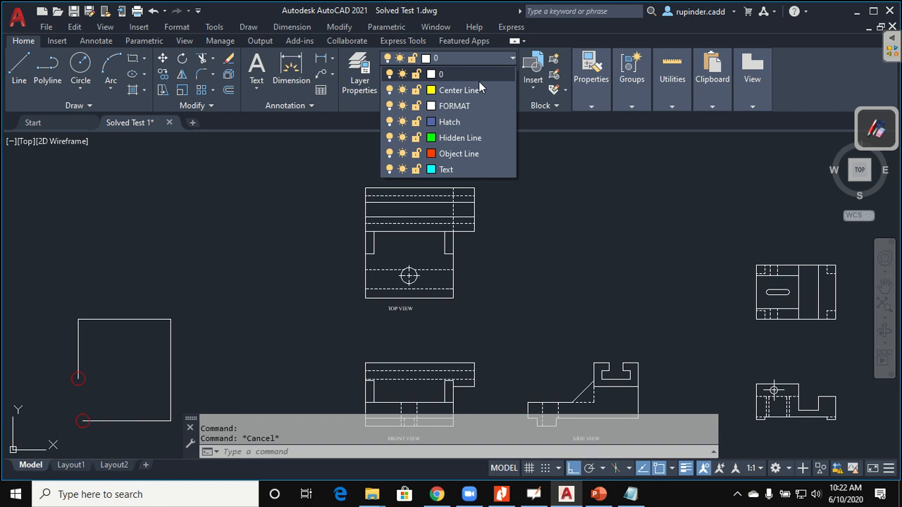
{"action": "left_click", "coordinate": [479, 156]}
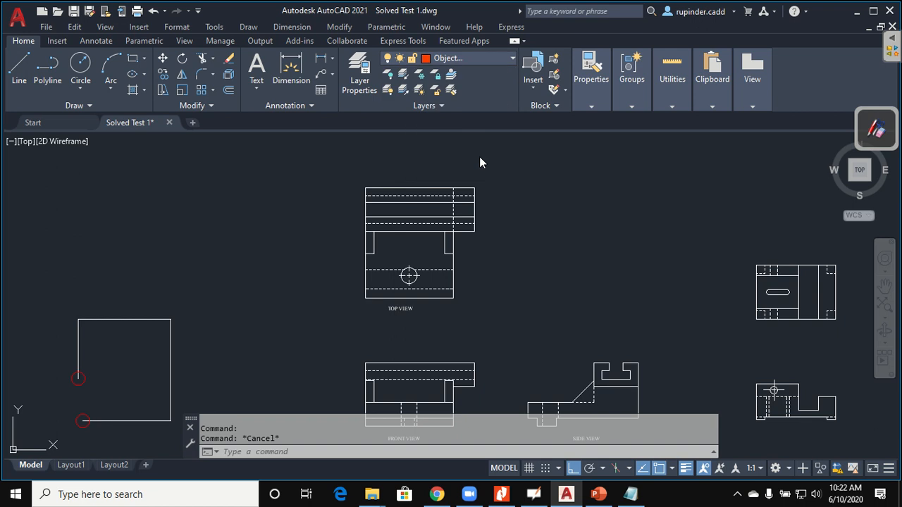
{"action": "middle_click_drag", "start_coordinate": [720, 210], "coordinate": [735, 208]}
{"action": "scroll", "coordinate": [573, 208], "scroll_direction": "down", "scroll_amount": 4}
{"action": "middle_click_drag", "start_coordinate": [573, 210], "coordinate": [670, 229]}
{"action": "scroll", "coordinate": [497, 227], "scroll_direction": "up", "scroll_amount": 2}
{"action": "middle_click_drag", "start_coordinate": [541, 241], "coordinate": [492, 273]}
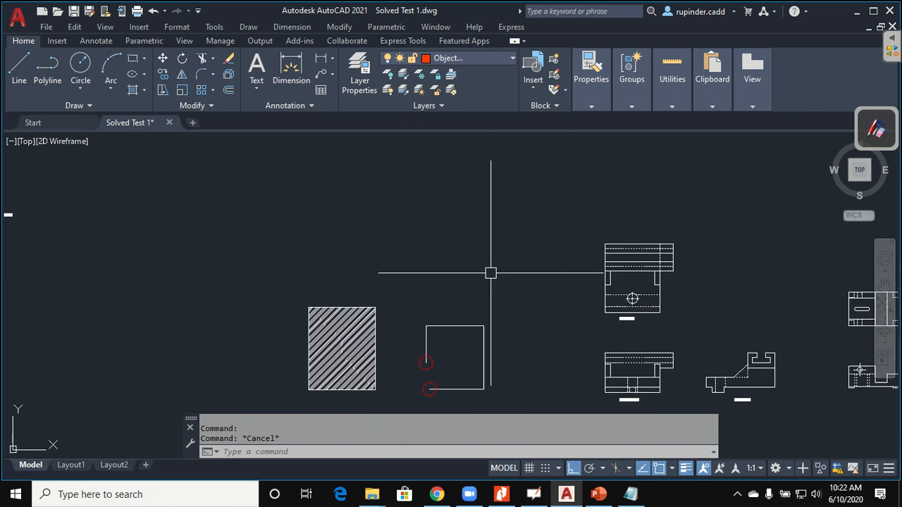
{"action": "type", "text": "c"}
{"action": "key", "text": "space"}
{"action": "left_click", "coordinate": [412, 246]}
{"action": "left_click", "coordinate": [423, 215]}
{"action": "key", "text": "space"}
{"action": "left_click", "coordinate": [468, 209]}
{"action": "left_click", "coordinate": [485, 198]}
{"action": "key", "text": "space"}
{"action": "left_click", "coordinate": [492, 279]}
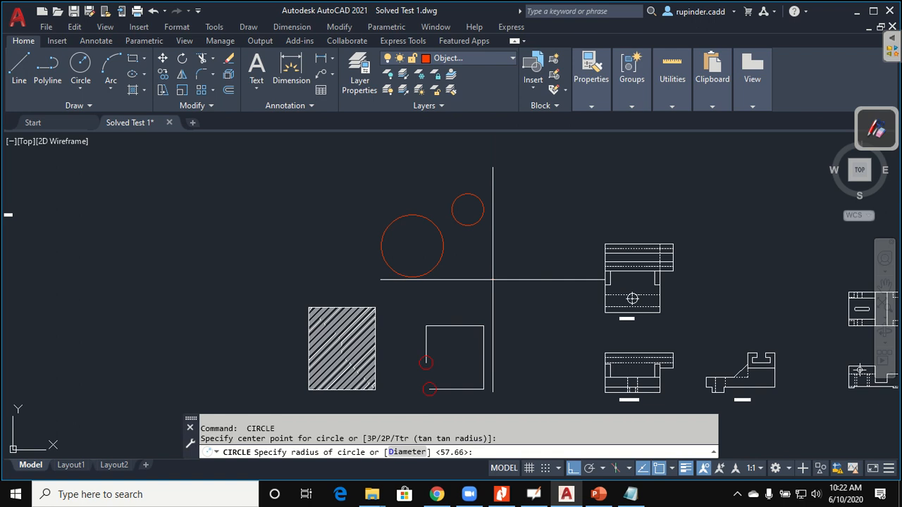
{"action": "left_click", "coordinate": [513, 254]}
{"action": "key", "text": "space"}
{"action": "left_click", "coordinate": [528, 228]}
{"action": "left_click", "coordinate": [540, 203]}
{"action": "key", "text": "space"}
{"action": "left_click", "coordinate": [511, 160]}
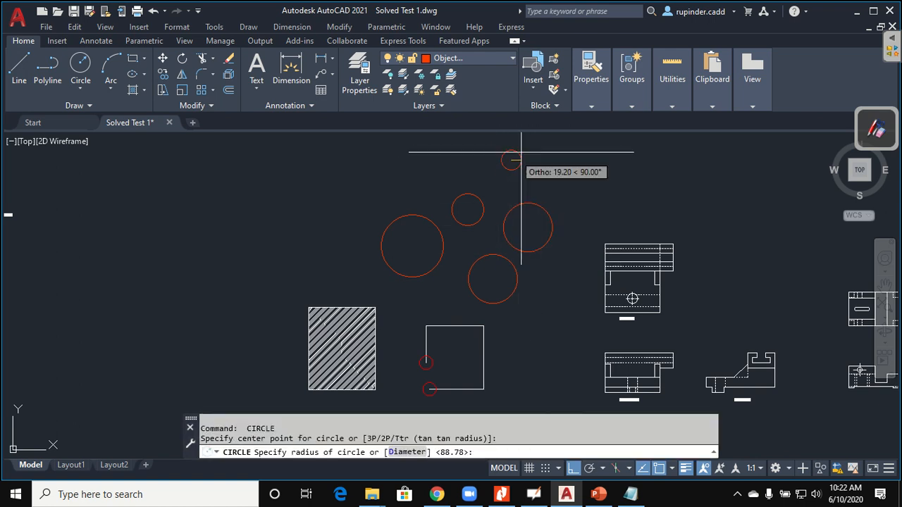
{"action": "left_click", "coordinate": [525, 148]}
{"action": "key", "text": "Escape"}
{"action": "key", "text": "Escape"}
Make Hidden Line the current layer and draw eight circles of varying sizes above and beside the hatched rectangle.
{"action": "left_click", "coordinate": [494, 58]}
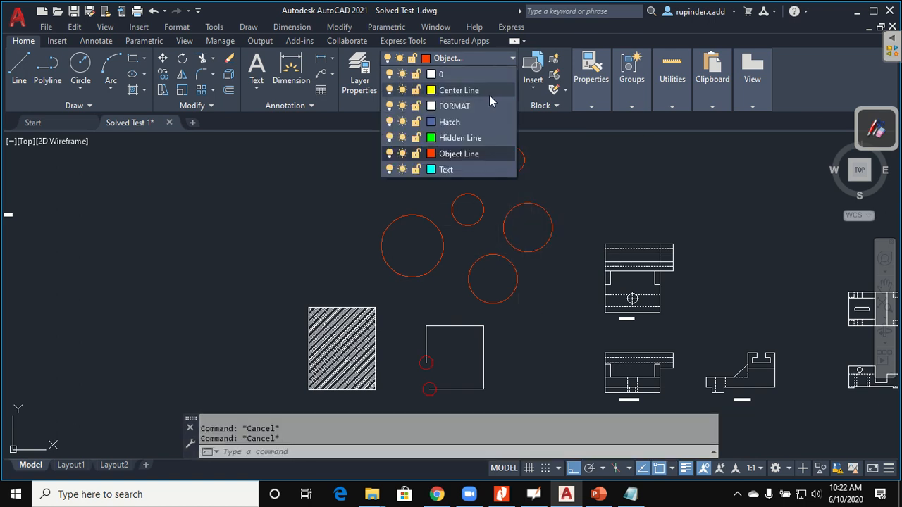
{"action": "left_click", "coordinate": [458, 127]}
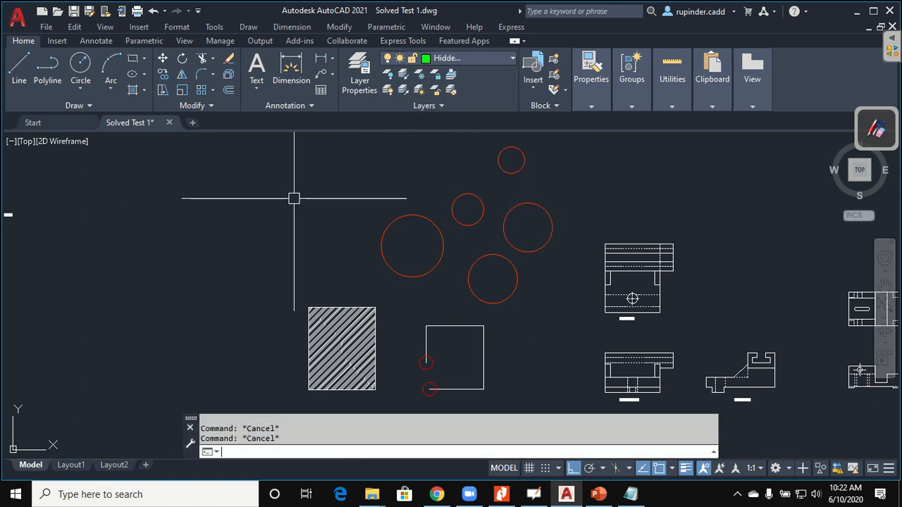
{"action": "key", "text": "space"}
{"action": "left_click", "coordinate": [246, 205]}
{"action": "left_click", "coordinate": [276, 205]}
{"action": "key", "text": "space"}
{"action": "left_click", "coordinate": [345, 198]}
{"action": "left_click", "coordinate": [370, 184]}
{"action": "key", "text": "space"}
{"action": "left_click", "coordinate": [406, 164]}
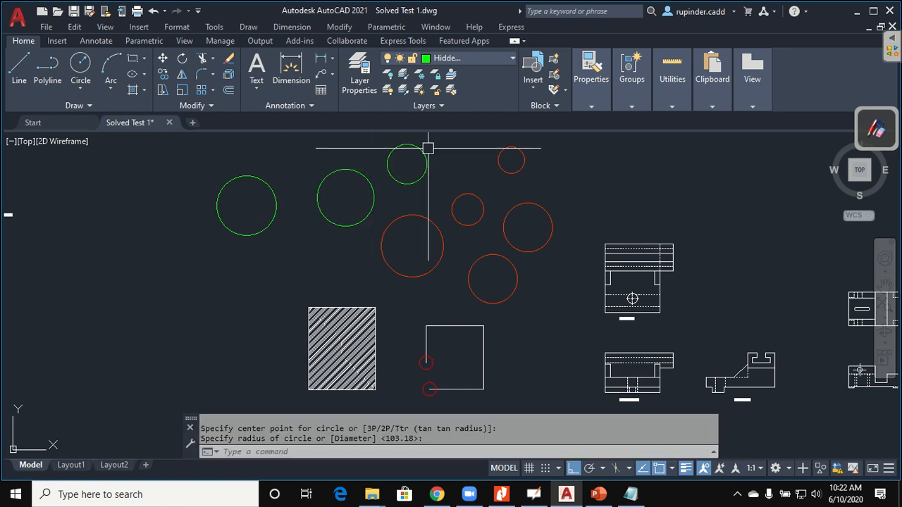
{"action": "left_click", "coordinate": [421, 149]}
{"action": "key", "text": "space"}
{"action": "left_click", "coordinate": [289, 163]}
{"action": "left_click", "coordinate": [307, 147]}
{"action": "key", "text": "space"}
{"action": "left_click", "coordinate": [299, 262]}
{"action": "left_click", "coordinate": [314, 251]}
{"action": "key", "text": "space"}
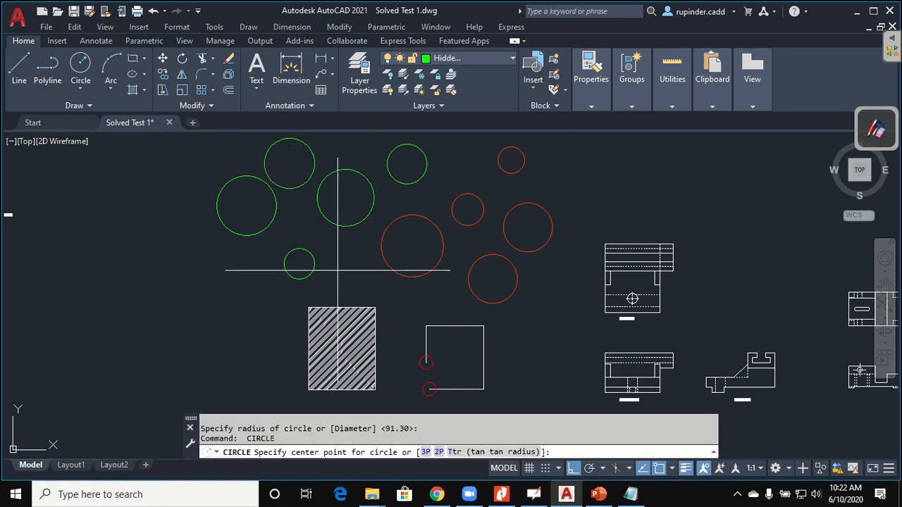
{"action": "left_click", "coordinate": [338, 271]}
{"action": "left_click", "coordinate": [347, 257]}
{"action": "key", "text": "space"}
{"action": "left_click", "coordinate": [240, 286]}
{"action": "left_click", "coordinate": [228, 272]}
{"action": "key", "text": "space"}
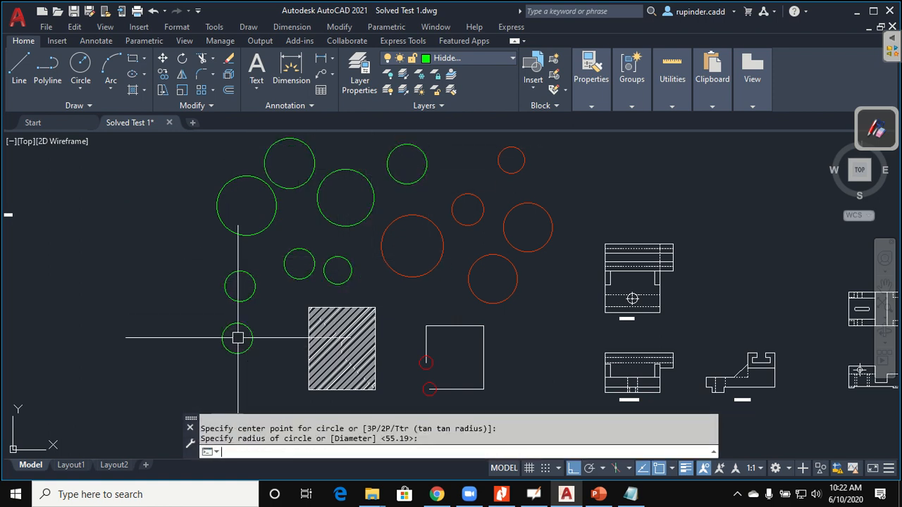
{"action": "key", "text": "Escape"}
{"action": "key", "text": "Escape"}
Turn the Object Line layer off and back on to demonstrate layer visibility.
{"action": "middle_click_drag", "start_coordinate": [437, 328], "coordinate": [335, 352]}
{"action": "middle_click_drag", "start_coordinate": [419, 342], "coordinate": [420, 342]}
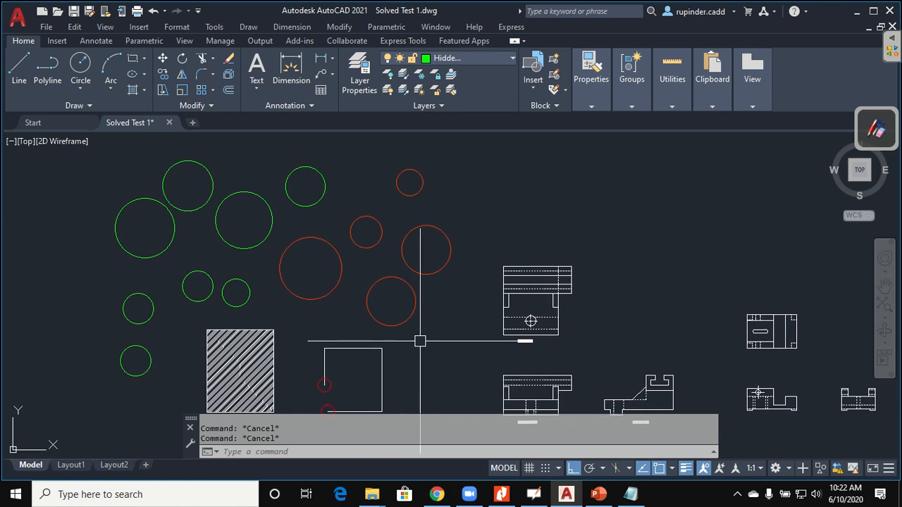
{"action": "left_click", "coordinate": [489, 58]}
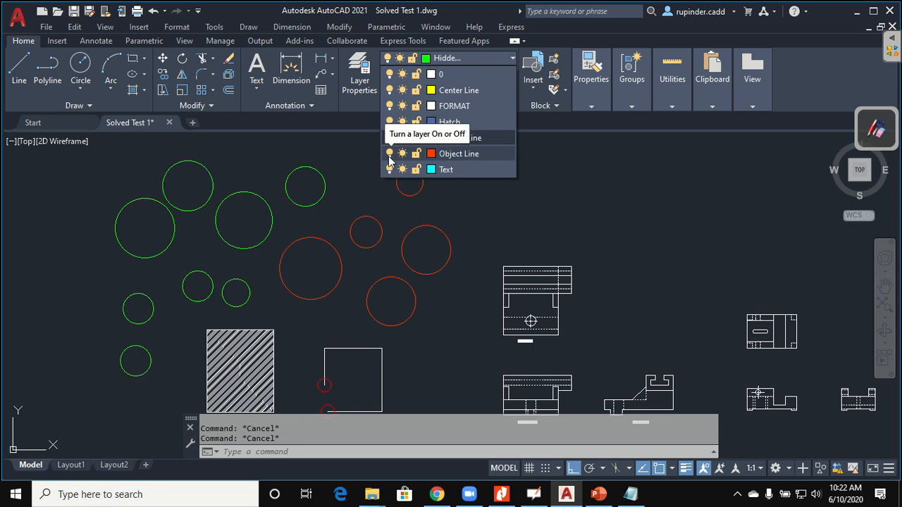
{"action": "left_click", "coordinate": [389, 154]}
{"action": "left_click", "coordinate": [393, 267]}
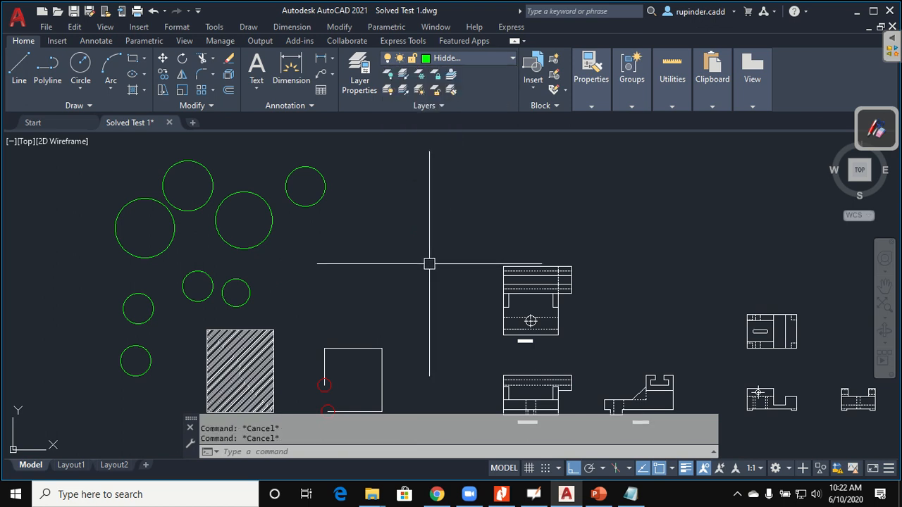
{"action": "middle_click_drag", "start_coordinate": [429, 263], "coordinate": [413, 234]}
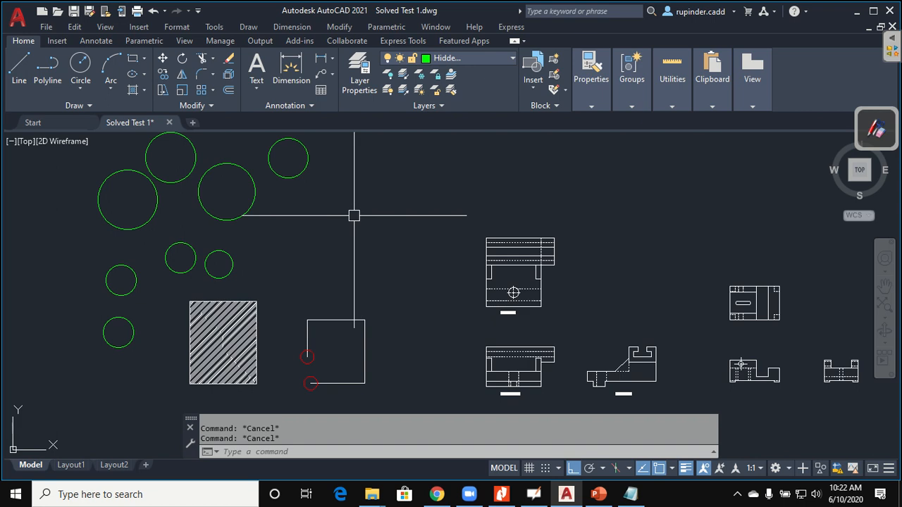
{"action": "left_click", "coordinate": [481, 62]}
{"action": "left_click", "coordinate": [389, 154]}
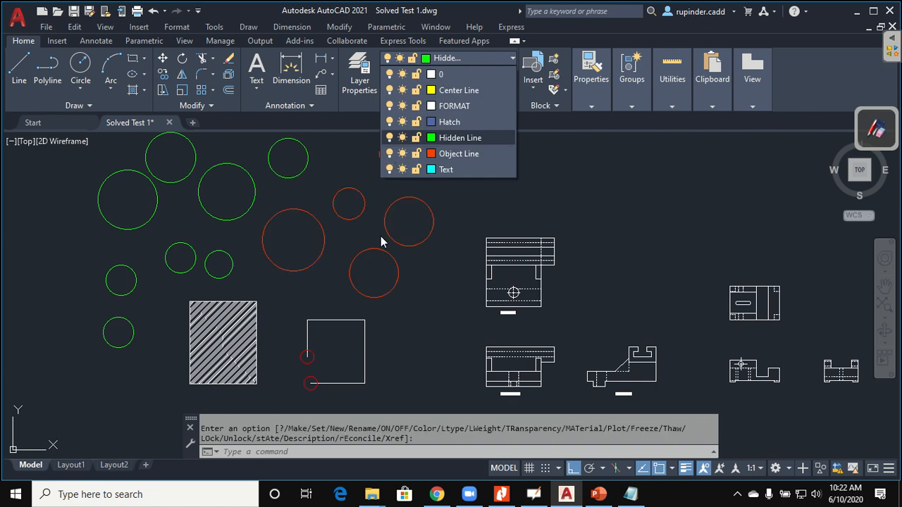
Erase all the practice circles, the hatched rectangle and the open square beside the part views.
{"action": "left_click", "coordinate": [444, 304]}
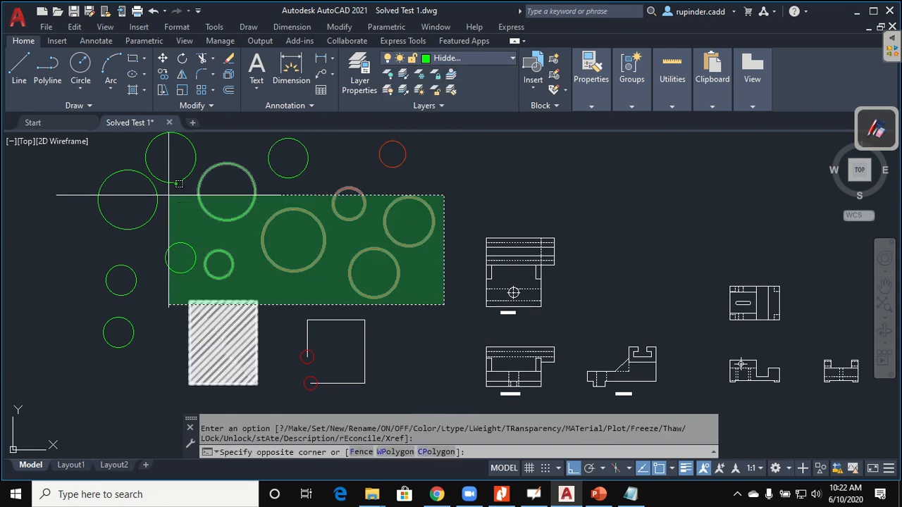
{"action": "left_click", "coordinate": [98, 161]}
{"action": "type", "text": "e"}
{"action": "key", "text": "Return"}
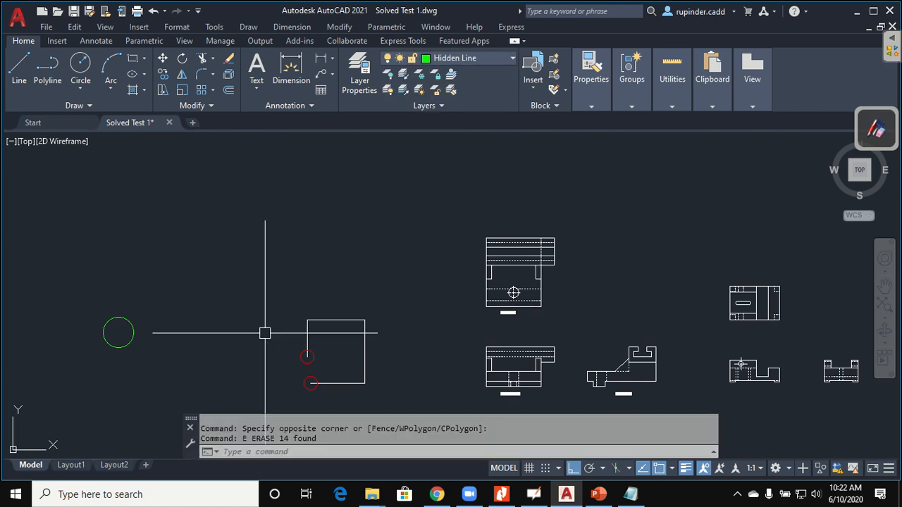
{"action": "left_click", "coordinate": [391, 386]}
{"action": "left_click", "coordinate": [105, 256]}
{"action": "key", "text": "Delete"}
Assign the lowest dashed line of the top view to the Hidden Line layer and set its colour to ByLayer.
{"action": "scroll", "coordinate": [533, 326], "scroll_direction": "up", "scroll_amount": 2}
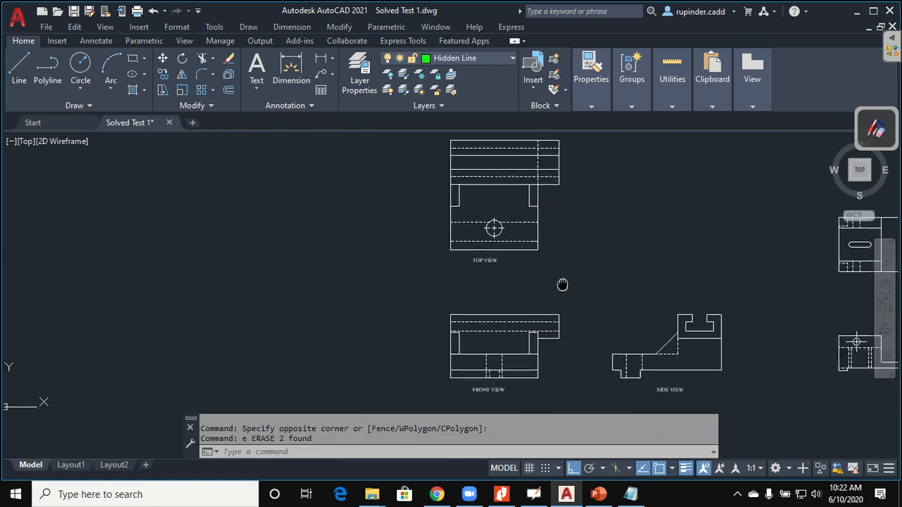
{"action": "key", "text": "Escape"}
{"action": "key", "text": "Escape"}
{"action": "scroll", "coordinate": [554, 223], "scroll_direction": "up", "scroll_amount": 4}
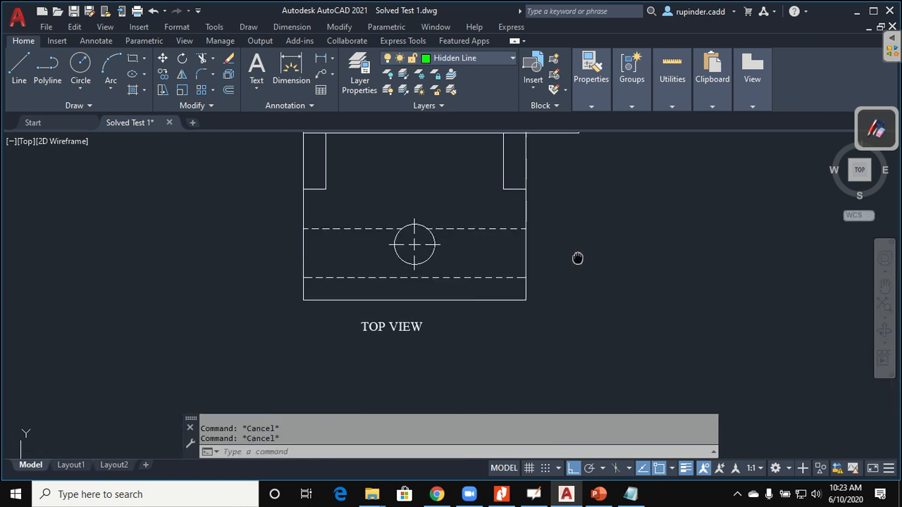
{"action": "left_click", "coordinate": [492, 288]}
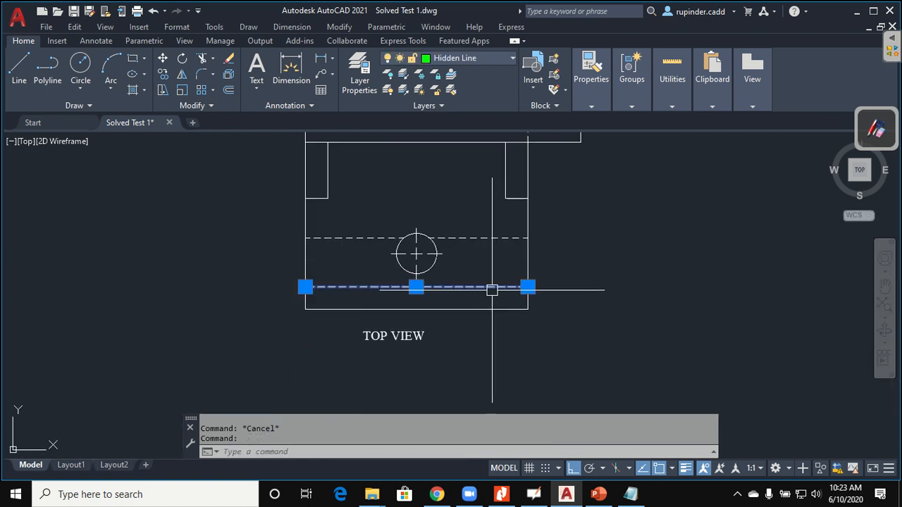
{"action": "left_click", "coordinate": [476, 60]}
{"action": "left_click", "coordinate": [461, 139]}
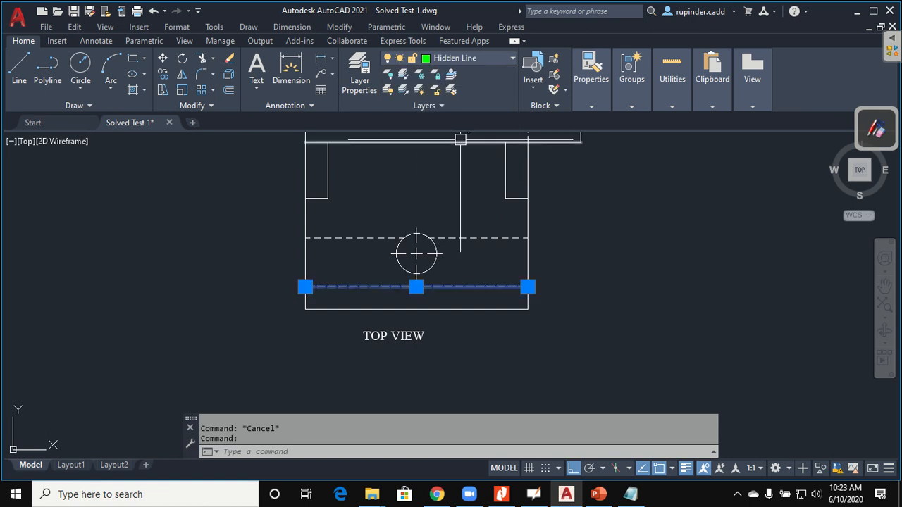
{"action": "left_click", "coordinate": [588, 106]}
{"action": "left_click", "coordinate": [646, 124]}
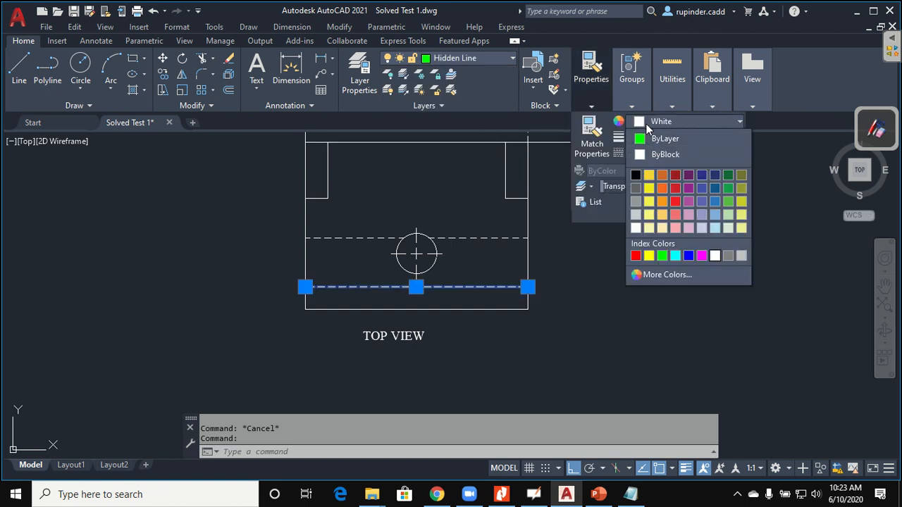
{"action": "left_click", "coordinate": [652, 139]}
{"action": "key", "text": "Escape"}
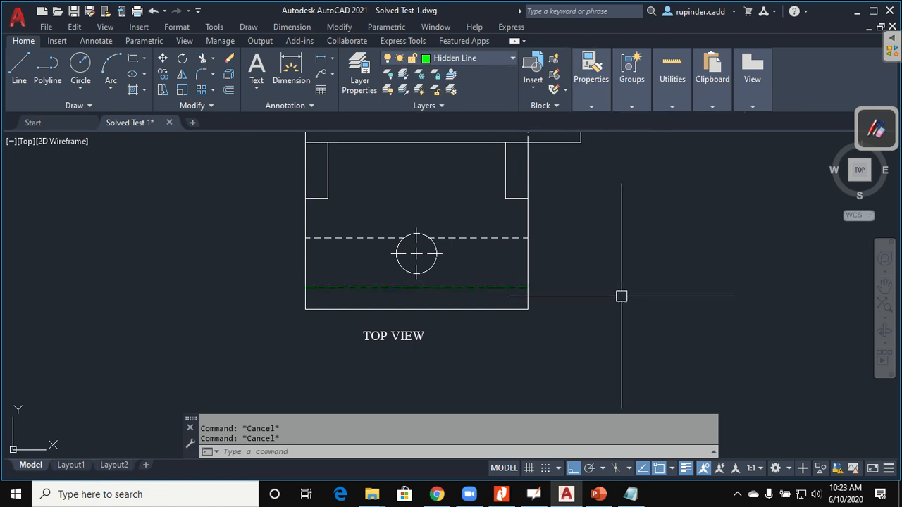
Match the remaining dashed lines of the top view to its lowest green dashed line using Match Properties.
{"action": "type", "text": "Ma"}
{"action": "key", "text": "Return"}
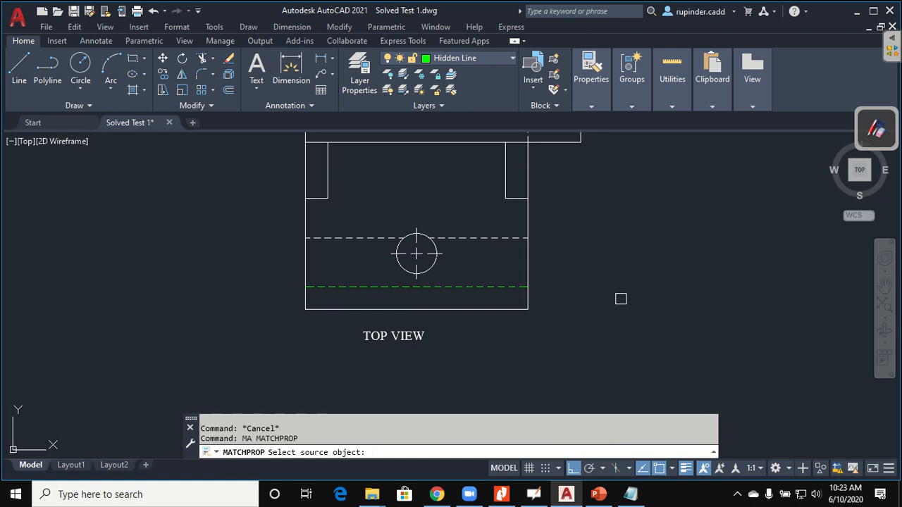
{"action": "left_click", "coordinate": [485, 286]}
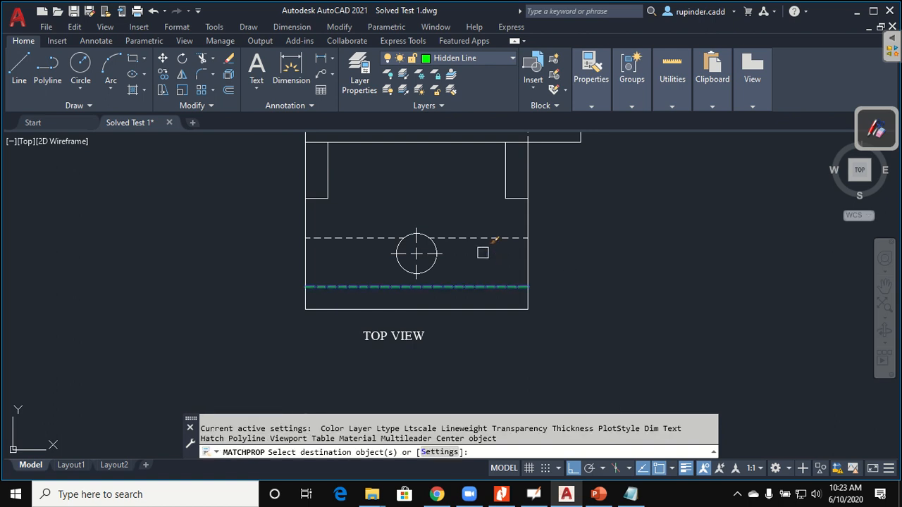
{"action": "left_click", "coordinate": [363, 237]}
{"action": "middle_click_drag", "start_coordinate": [416, 178], "coordinate": [448, 299]}
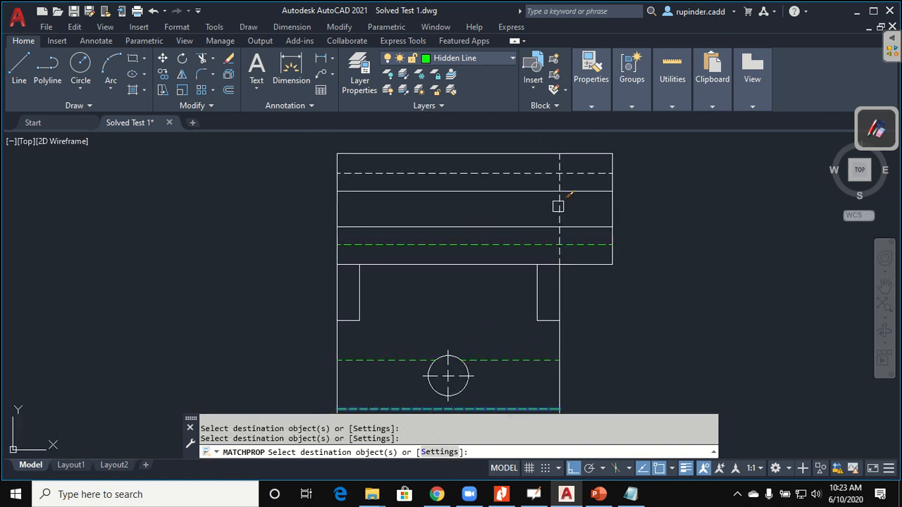
{"action": "scroll", "coordinate": [532, 181], "scroll_direction": "down", "scroll_amount": 5}
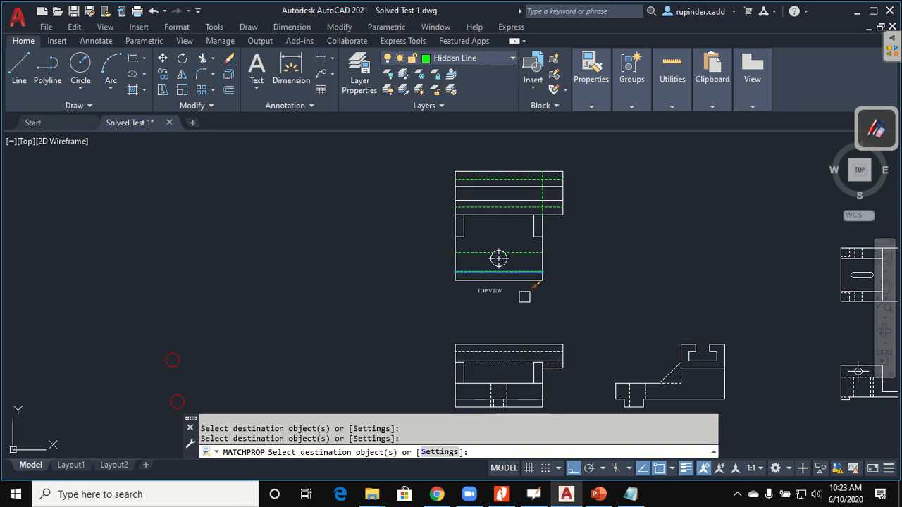
Apply the matched Hidden Line properties to all the dashed lines of the front view.
{"action": "middle_click_drag", "start_coordinate": [518, 256], "coordinate": [518, 230]}
{"action": "scroll", "coordinate": [477, 343], "scroll_direction": "up", "scroll_amount": 5}
{"action": "left_click", "coordinate": [514, 331]}
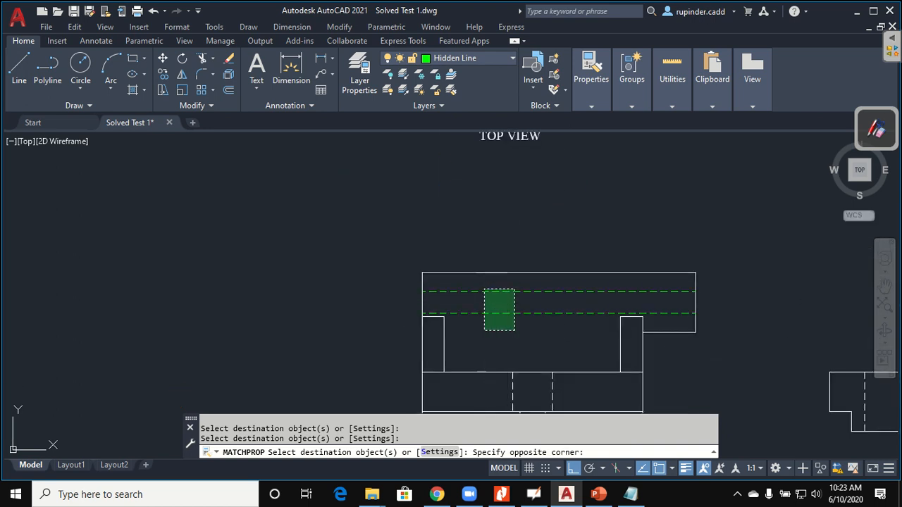
{"action": "left_click", "coordinate": [492, 301]}
{"action": "middle_click_drag", "start_coordinate": [503, 338], "coordinate": [483, 221]}
{"action": "scroll", "coordinate": [483, 221], "scroll_direction": "up", "scroll_amount": 3}
{"action": "left_click", "coordinate": [490, 242]}
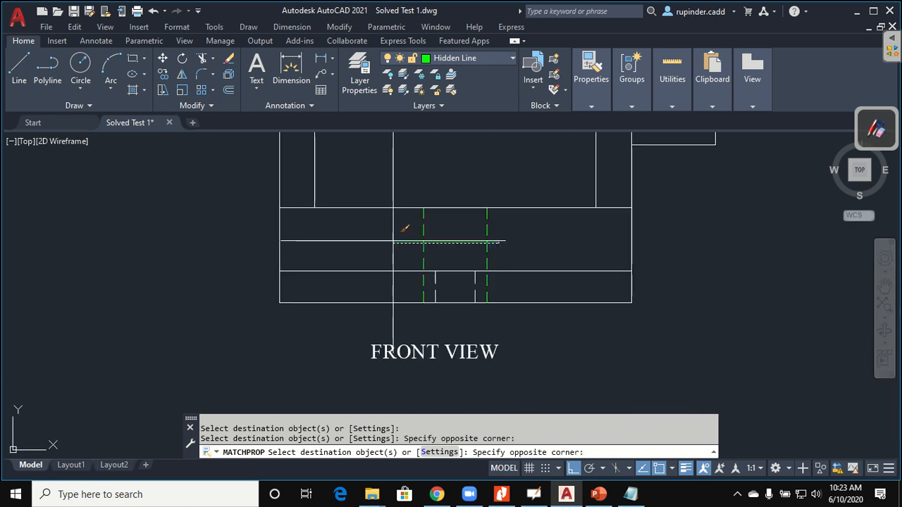
{"action": "left_click", "coordinate": [405, 229]}
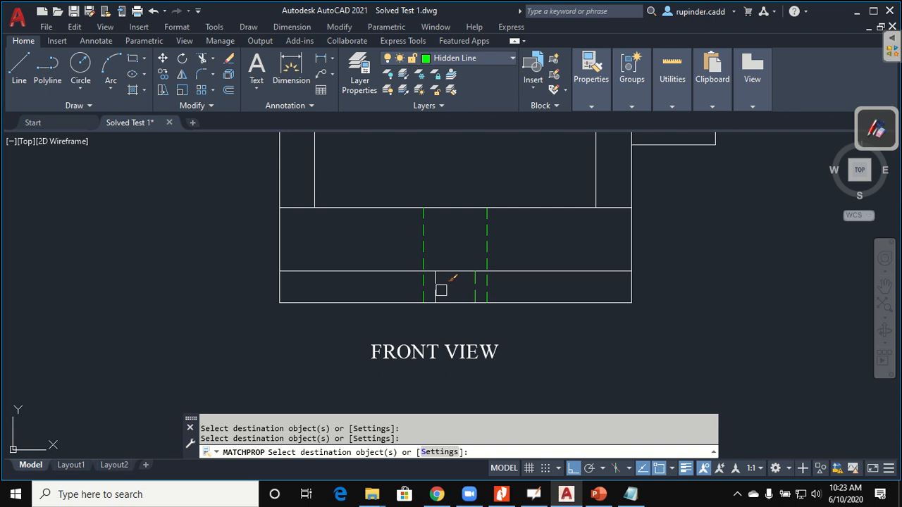
Apply the matched Hidden Line properties to the side view's dashed lines and end Match Properties.
{"action": "scroll", "coordinate": [438, 286], "scroll_direction": "down", "scroll_amount": 5}
{"action": "scroll", "coordinate": [625, 254], "scroll_direction": "up", "scroll_amount": 3}
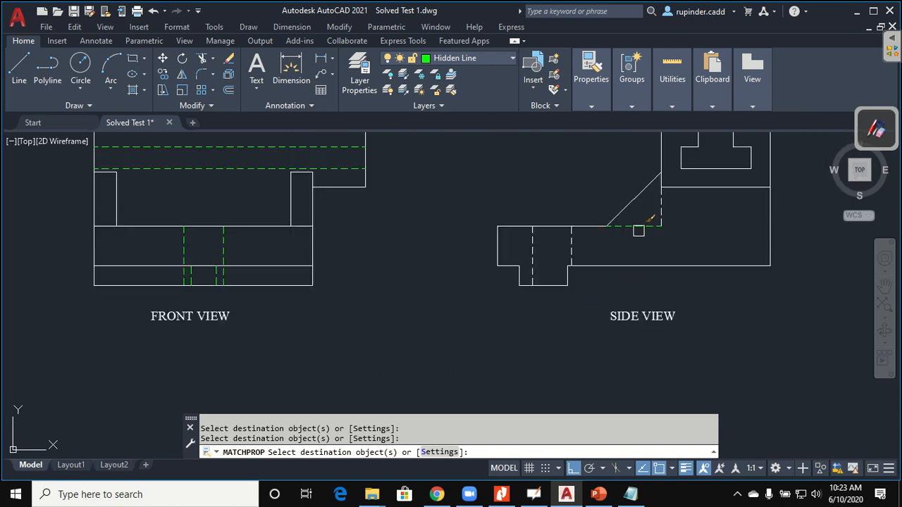
{"action": "left_click", "coordinate": [575, 237]}
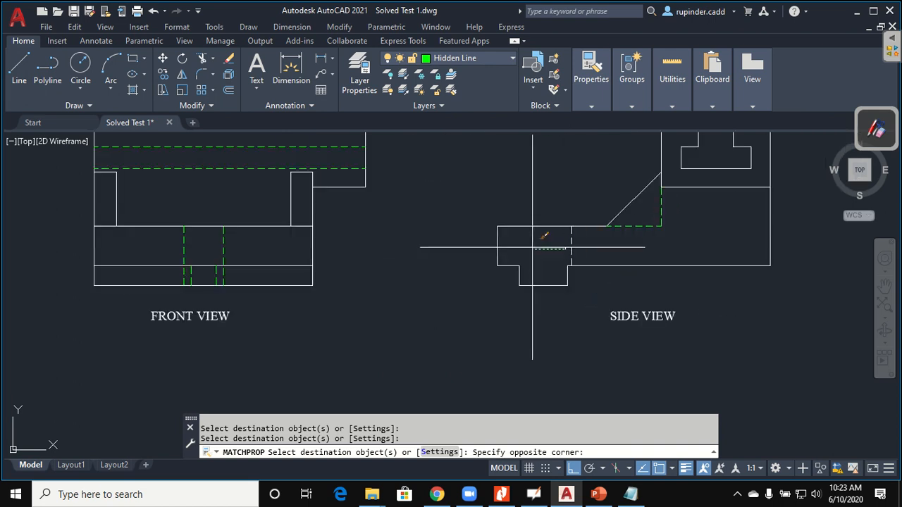
{"action": "left_click", "coordinate": [531, 244]}
{"action": "left_click", "coordinate": [594, 246]}
{"action": "left_click", "coordinate": [541, 242]}
{"action": "scroll", "coordinate": [540, 242], "scroll_direction": "down", "scroll_amount": 5}
{"action": "scroll", "coordinate": [538, 322], "scroll_direction": "up", "scroll_amount": 2}
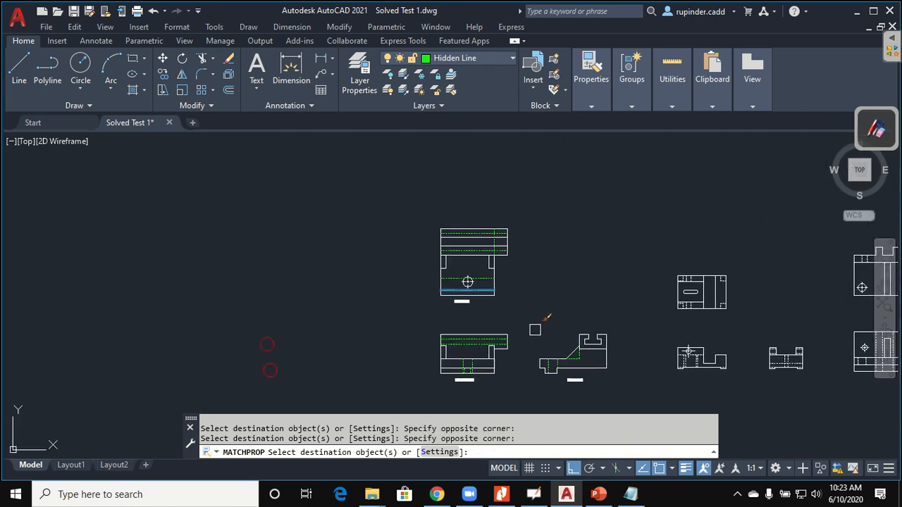
{"action": "key", "text": "Escape"}
{"action": "key", "text": "Escape"}
Assign the centre mark of the top view's circle to the Center Line layer and set its colour to ByLayer.
{"action": "scroll", "coordinate": [492, 259], "scroll_direction": "up", "scroll_amount": 4}
{"action": "left_click", "coordinate": [447, 224]}
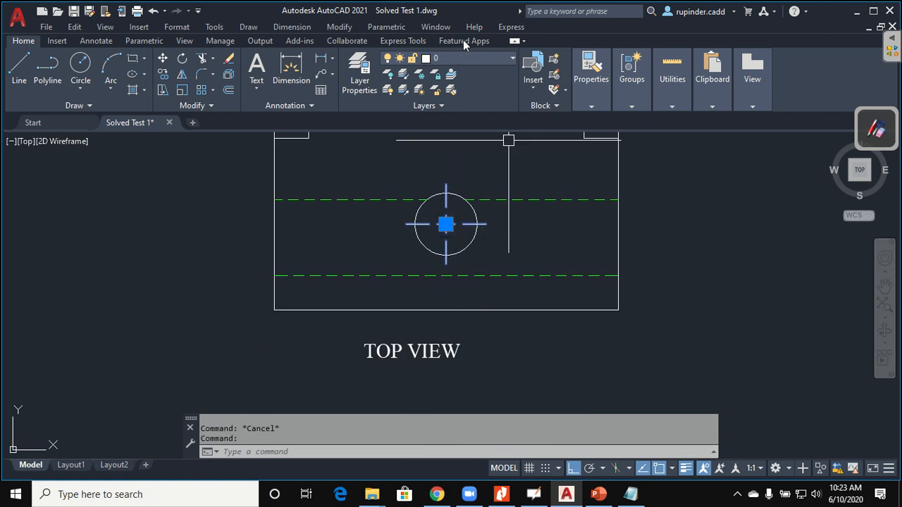
{"action": "left_click", "coordinate": [463, 59]}
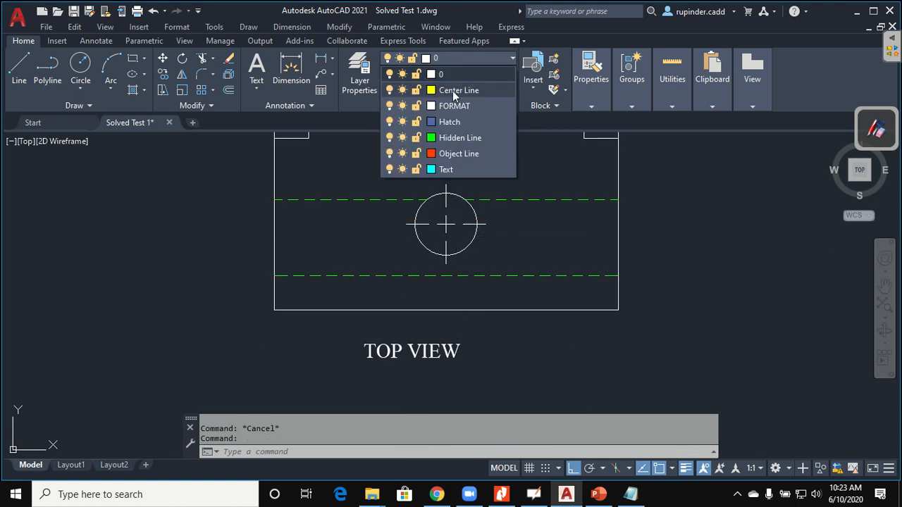
{"action": "left_click", "coordinate": [451, 89]}
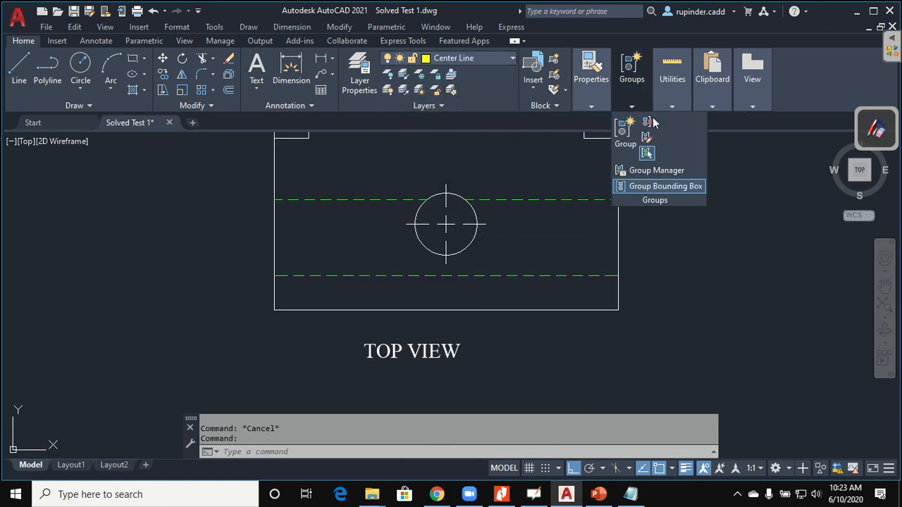
{"action": "mouse_move", "coordinate": [583, 105]}
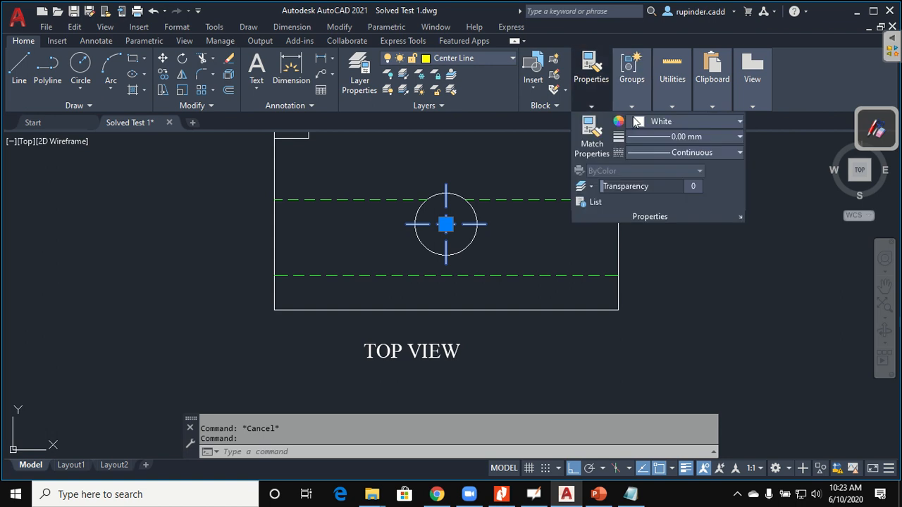
{"action": "left_click", "coordinate": [666, 125]}
{"action": "left_click", "coordinate": [656, 141]}
{"action": "key", "text": "Escape"}
Assign the SIDE VIEW label to the Text layer.
{"action": "scroll", "coordinate": [563, 296], "scroll_direction": "down", "scroll_amount": 8}
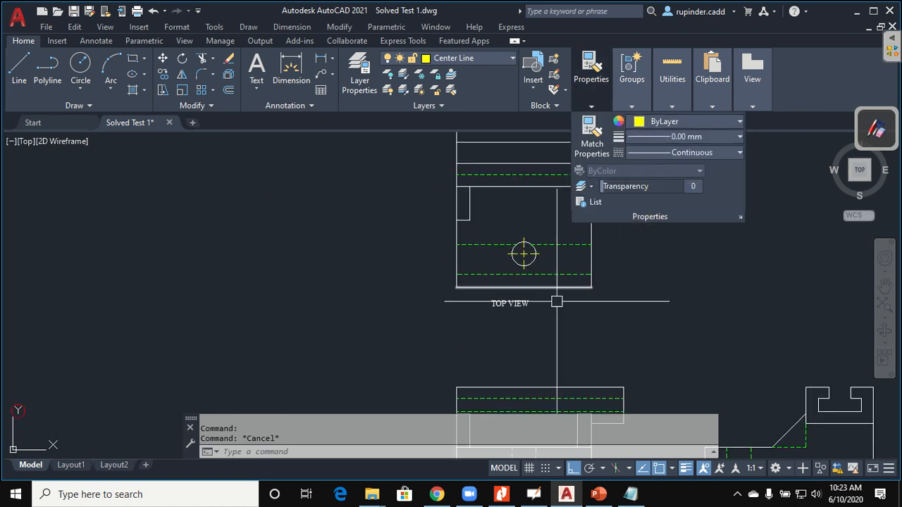
{"action": "middle_click_drag", "start_coordinate": [626, 356], "coordinate": [500, 298]}
{"action": "scroll", "coordinate": [480, 318], "scroll_direction": "up", "scroll_amount": 5}
{"action": "left_click", "coordinate": [618, 352]}
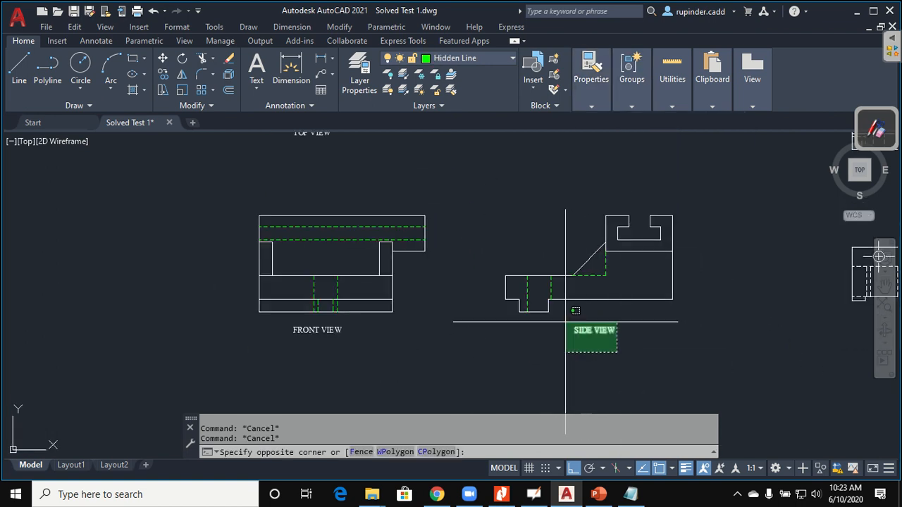
{"action": "left_click", "coordinate": [565, 322]}
{"action": "left_click", "coordinate": [482, 60]}
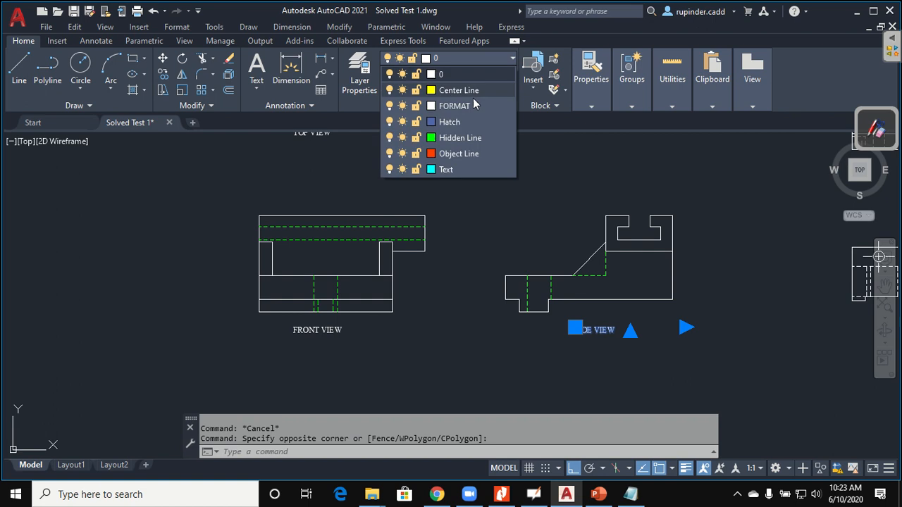
{"action": "left_click", "coordinate": [449, 170]}
{"action": "key", "text": "Escape"}
Match the FRONT VIEW and TOP VIEW labels to the SIDE VIEW label's properties.
{"action": "type", "text": "ma"}
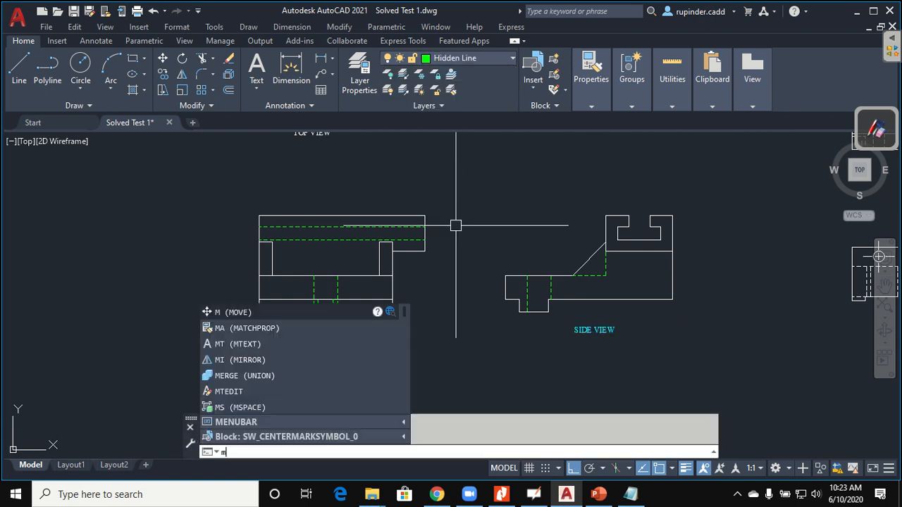
{"action": "key", "text": "Return"}
{"action": "left_click", "coordinate": [595, 331]}
{"action": "left_click", "coordinate": [325, 337]}
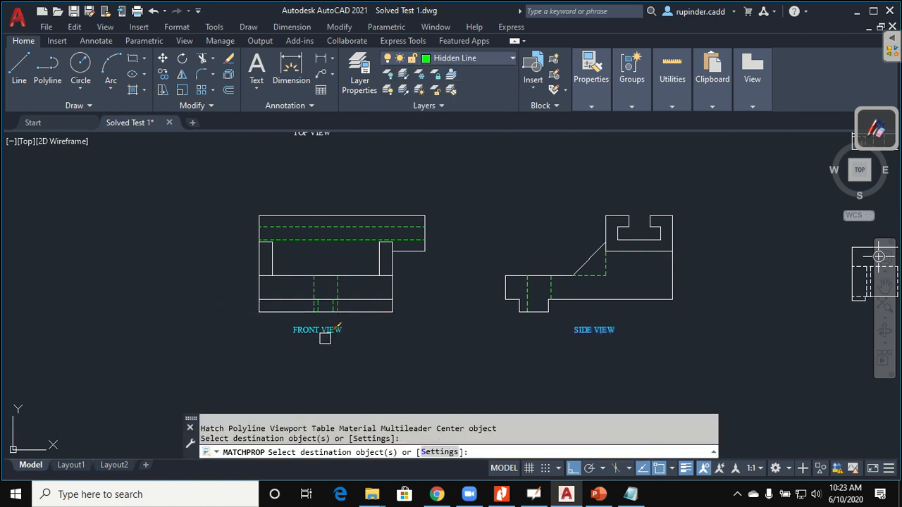
{"action": "middle_click_drag", "start_coordinate": [372, 198], "coordinate": [430, 244]}
{"action": "left_click", "coordinate": [367, 183]}
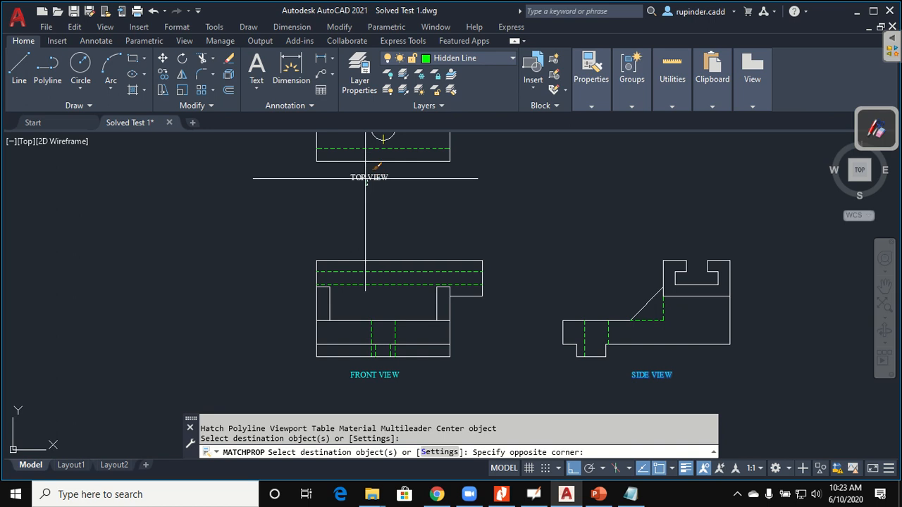
{"action": "left_click", "coordinate": [353, 170]}
{"action": "key", "text": "Escape"}
{"action": "key", "text": "Escape"}
Turn off the Hidden Line, Text and Center Line layers so only the views' object lines can be selected.
{"action": "scroll", "coordinate": [351, 170], "scroll_direction": "down", "scroll_amount": 3}
{"action": "middle_click_drag", "start_coordinate": [455, 207], "coordinate": [489, 244]}
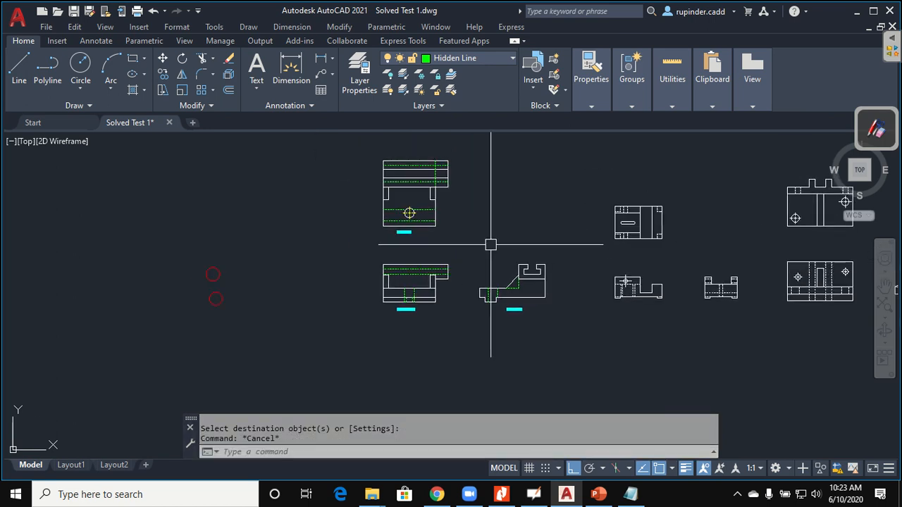
{"action": "left_click", "coordinate": [462, 58]}
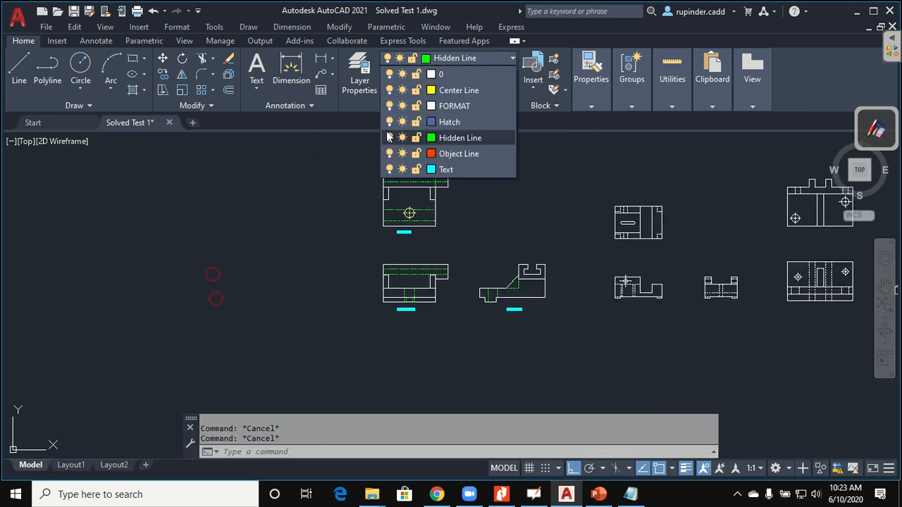
{"action": "left_click", "coordinate": [390, 138]}
{"action": "left_click", "coordinate": [402, 227]}
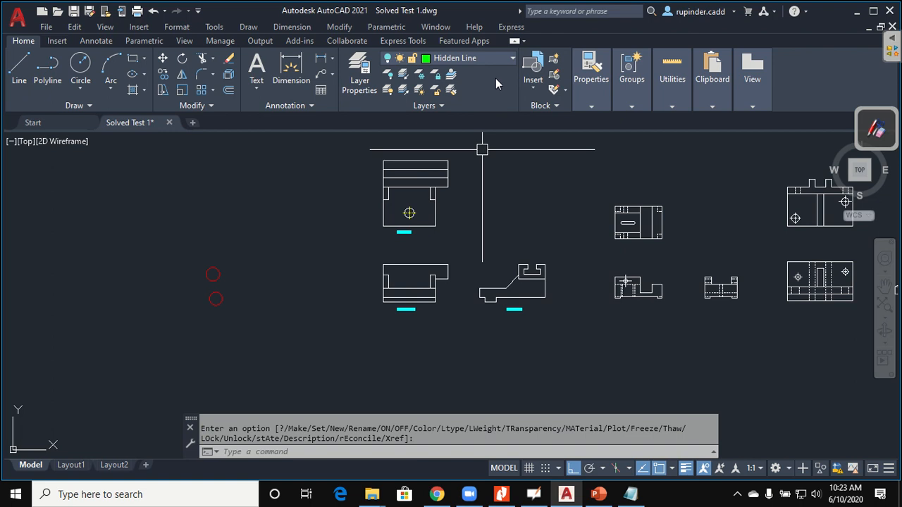
{"action": "left_click", "coordinate": [501, 59]}
{"action": "left_click", "coordinate": [391, 169]}
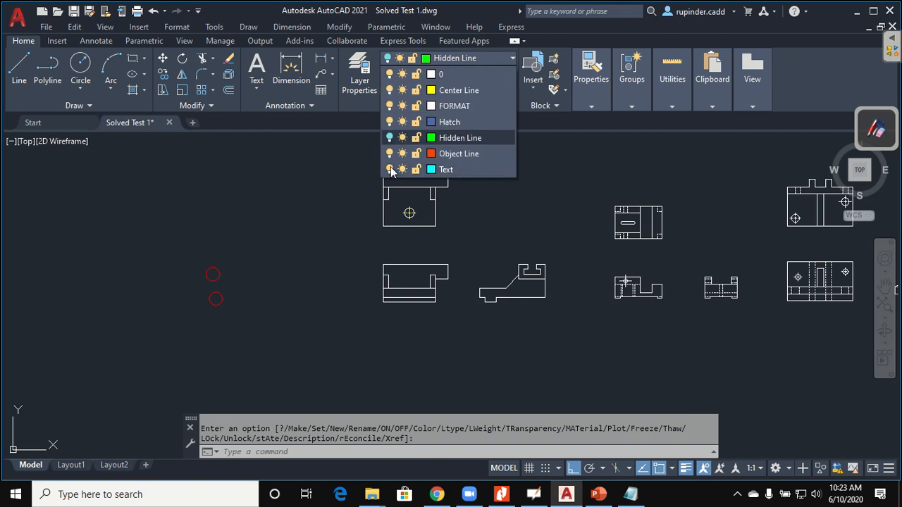
{"action": "left_click", "coordinate": [390, 91]}
{"action": "key", "text": "Escape"}
{"action": "key", "text": "Escape"}
Select all the remaining solid lines of the top, front and side views and assign them to the Object Line layer.
{"action": "scroll", "coordinate": [509, 225], "scroll_direction": "up", "scroll_amount": 2}
{"action": "scroll", "coordinate": [519, 259], "scroll_direction": "down", "scroll_amount": 2}
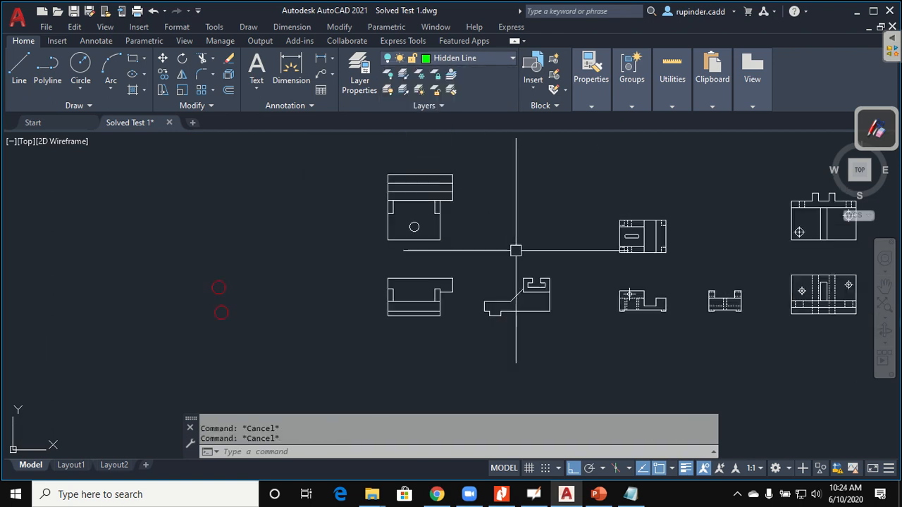
{"action": "left_click", "coordinate": [352, 157]}
{"action": "left_click", "coordinate": [576, 359]}
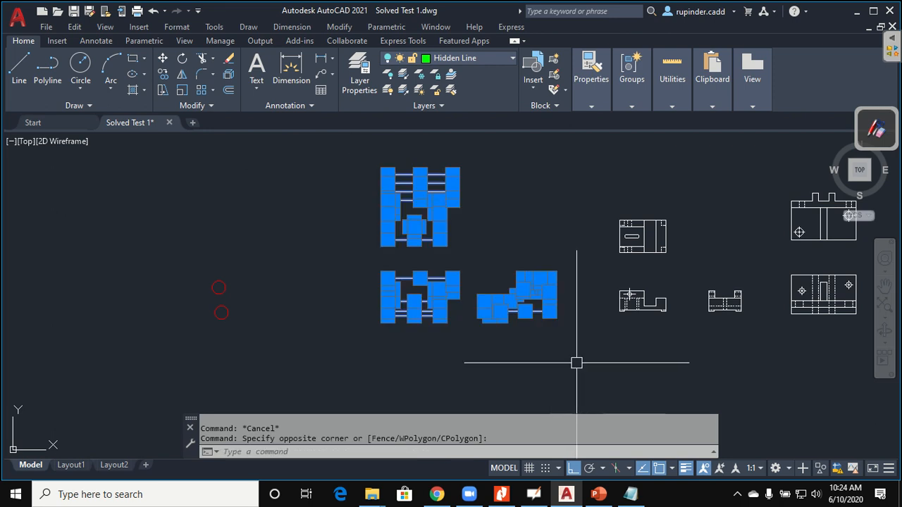
{"action": "left_click", "coordinate": [493, 58]}
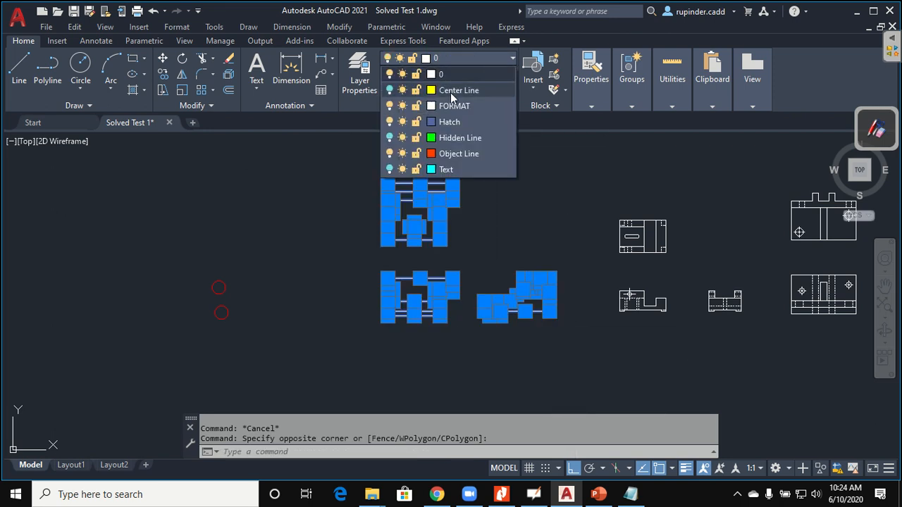
{"action": "left_click", "coordinate": [389, 154]}
{"action": "left_click", "coordinate": [458, 153]}
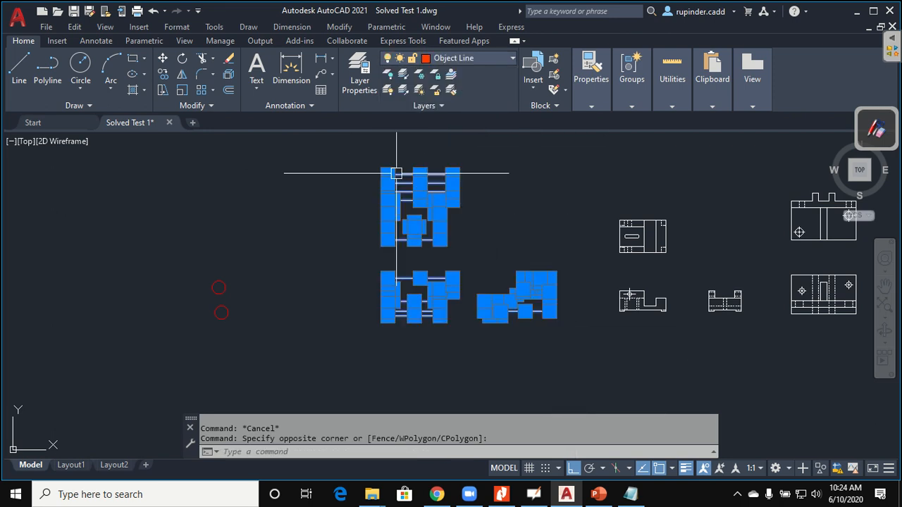
Turn the Text, Hidden Line and Center Line layers back on and clear the selection.
{"action": "left_click", "coordinate": [484, 60]}
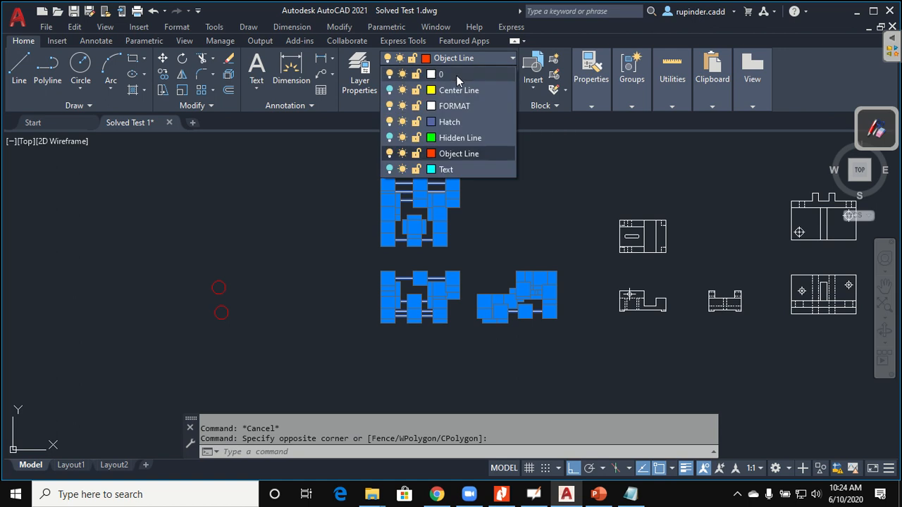
{"action": "left_click", "coordinate": [389, 170]}
{"action": "left_click", "coordinate": [390, 169]}
{"action": "left_click", "coordinate": [390, 138]}
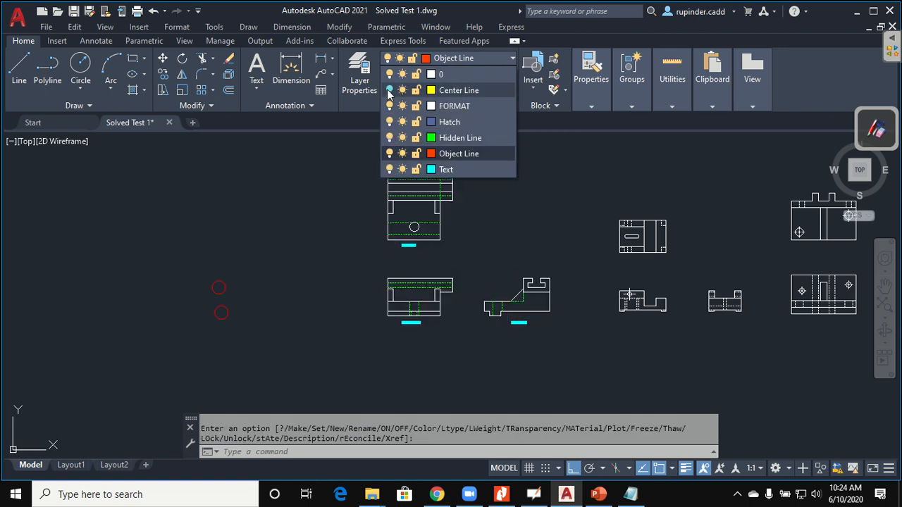
{"action": "left_click", "coordinate": [390, 90]}
{"action": "left_click", "coordinate": [529, 209]}
{"action": "key", "text": "Escape"}
{"action": "key", "text": "Escape"}
Turn off the Hidden Line, Center Line and Text layers so only the views' object lines remain.
{"action": "scroll", "coordinate": [457, 250], "scroll_direction": "up", "scroll_amount": 2}
{"action": "middle_click_drag", "start_coordinate": [469, 248], "coordinate": [494, 282]}
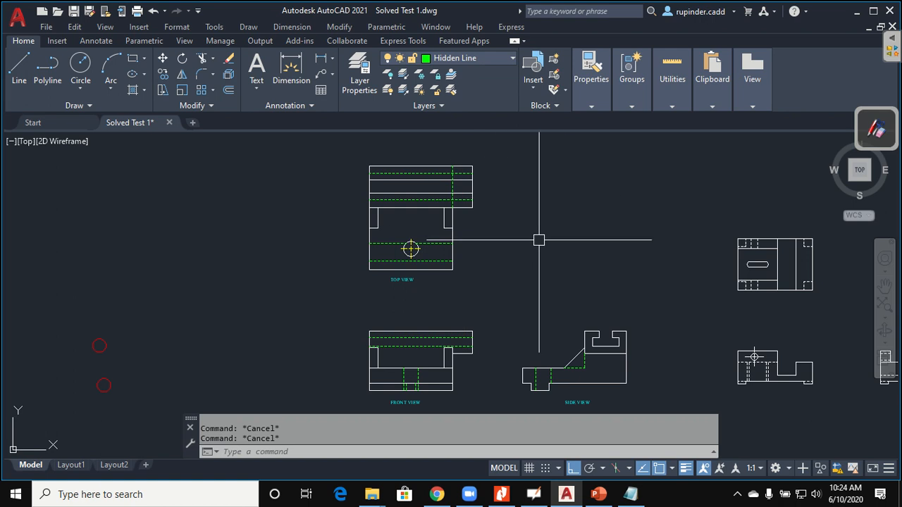
{"action": "scroll", "coordinate": [540, 240], "scroll_direction": "down", "scroll_amount": 2}
{"action": "middle_click_drag", "start_coordinate": [539, 240], "coordinate": [498, 218]}
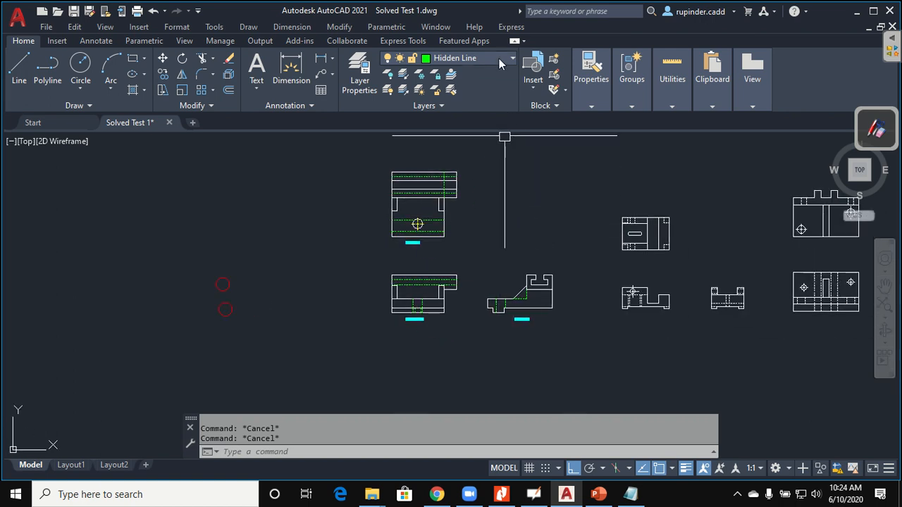
{"action": "left_click", "coordinate": [446, 58]}
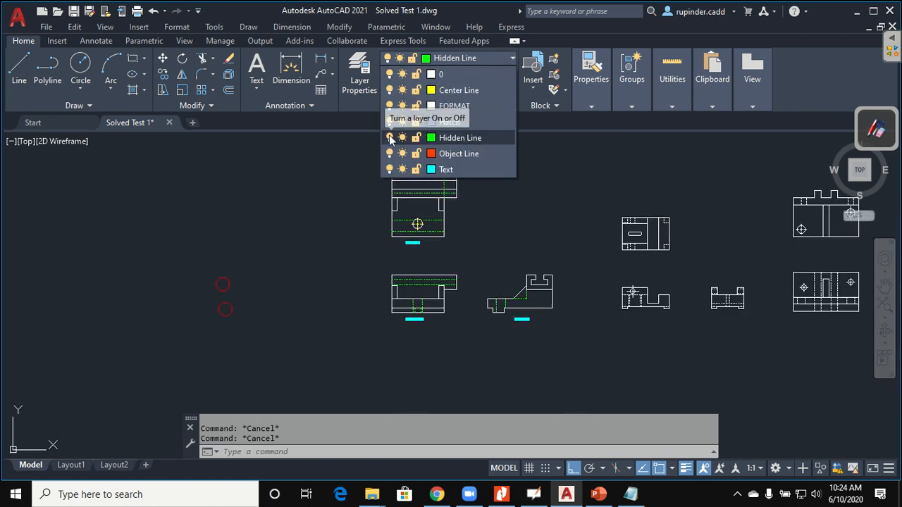
{"action": "left_click", "coordinate": [389, 138]}
{"action": "left_click", "coordinate": [376, 244]}
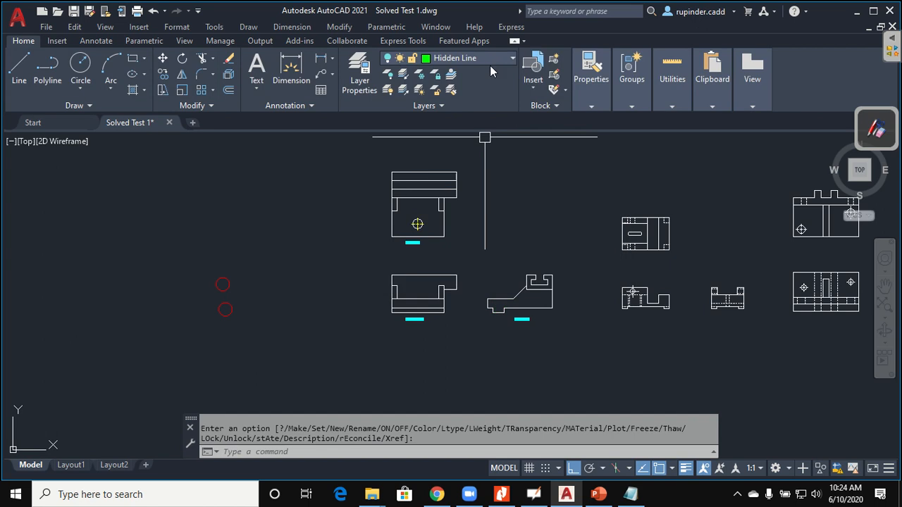
{"action": "left_click", "coordinate": [486, 60]}
{"action": "left_click", "coordinate": [389, 90]}
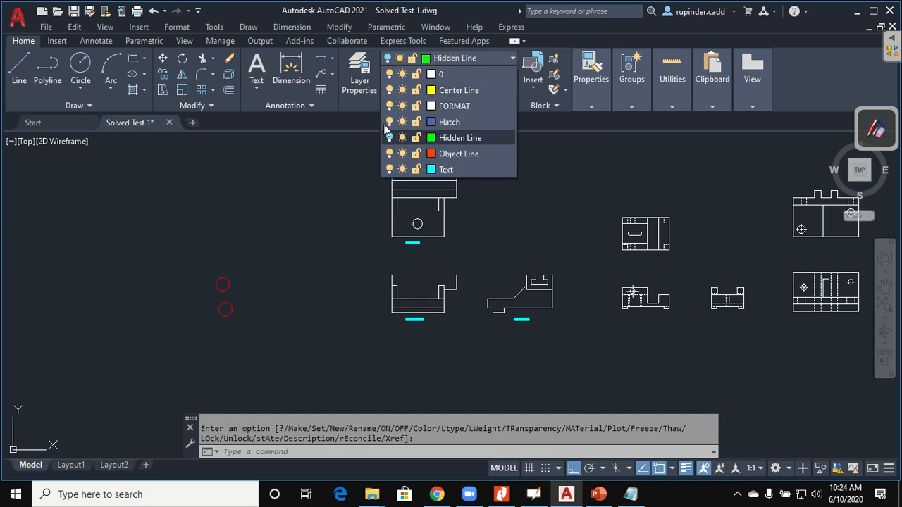
{"action": "left_click", "coordinate": [389, 169]}
{"action": "key", "text": "Escape"}
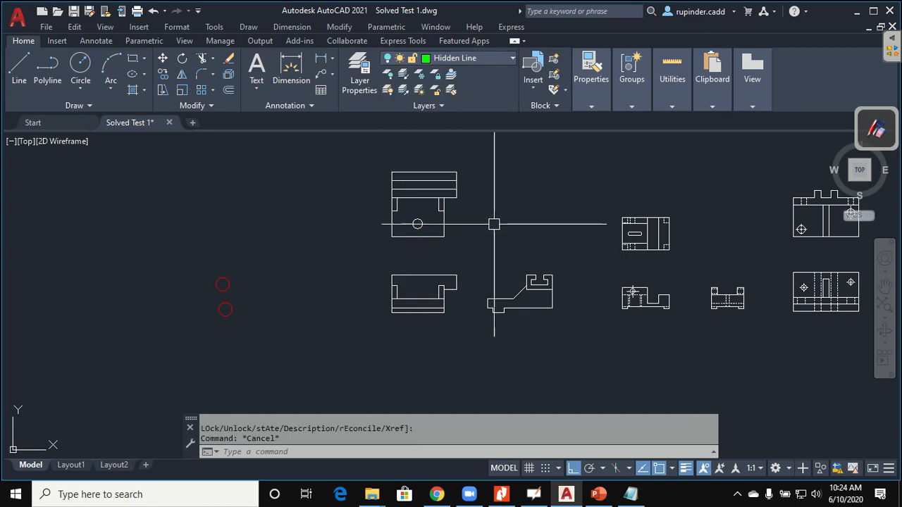
Select all visible object lines of the top, front and side views and set their colour to ByLayer.
{"action": "left_click", "coordinate": [367, 143]}
{"action": "left_click", "coordinate": [564, 350]}
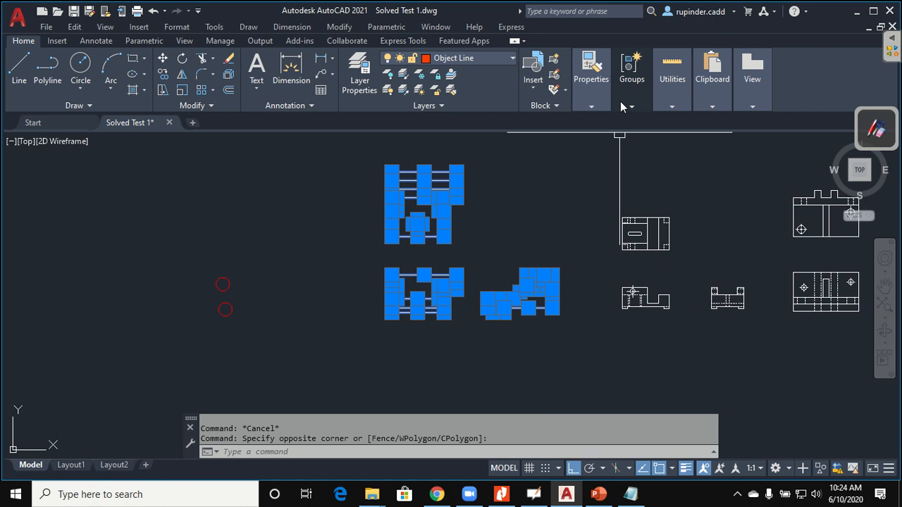
{"action": "mouse_move", "coordinate": [632, 77]}
{"action": "mouse_move", "coordinate": [600, 110]}
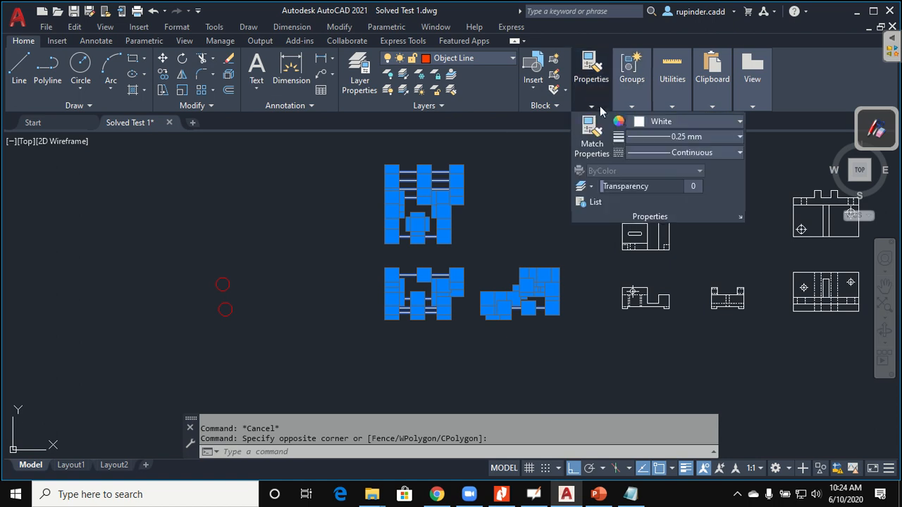
{"action": "left_click", "coordinate": [648, 124]}
{"action": "left_click", "coordinate": [665, 136]}
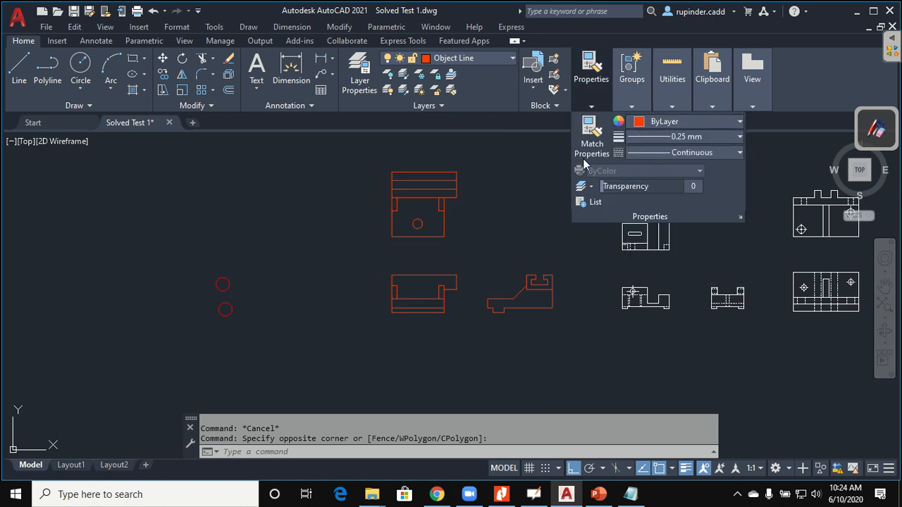
{"action": "key", "text": "Escape"}
Turn the Center Line, Hidden Line and Text layers back on.
{"action": "left_click", "coordinate": [451, 58]}
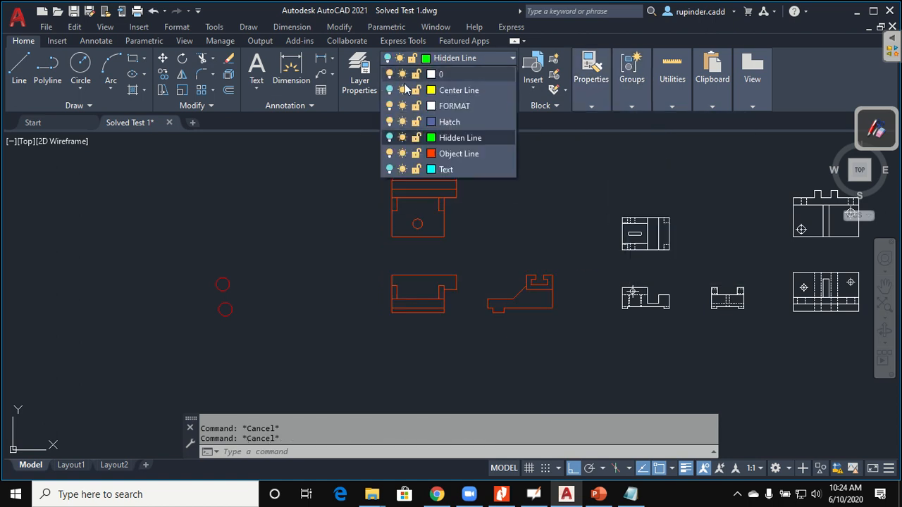
{"action": "left_click", "coordinate": [389, 90]}
{"action": "left_click", "coordinate": [390, 137]}
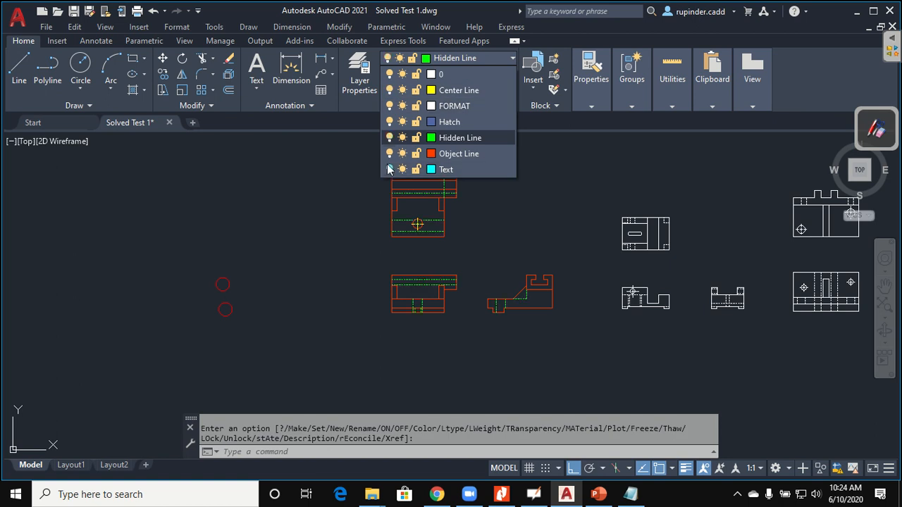
{"action": "key", "text": "Escape"}
{"action": "scroll", "coordinate": [442, 204], "scroll_direction": "up", "scroll_amount": 2}
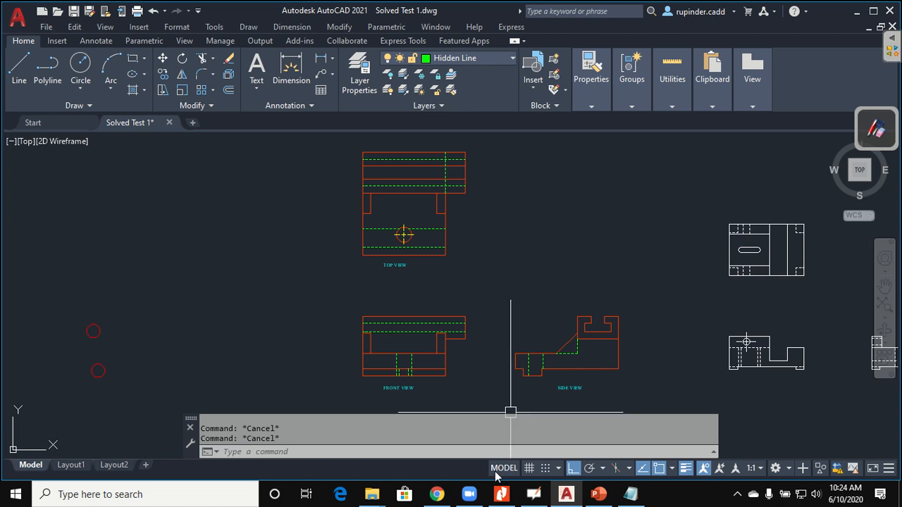
Switch to Nitro Pro, examine the sectional views and plummer block details in Final Assignments 7, and return to the AutoCAD drawing.
{"action": "left_click", "coordinate": [501, 496]}
{"action": "scroll", "coordinate": [562, 290], "scroll_direction": "up", "scroll_amount": 15}
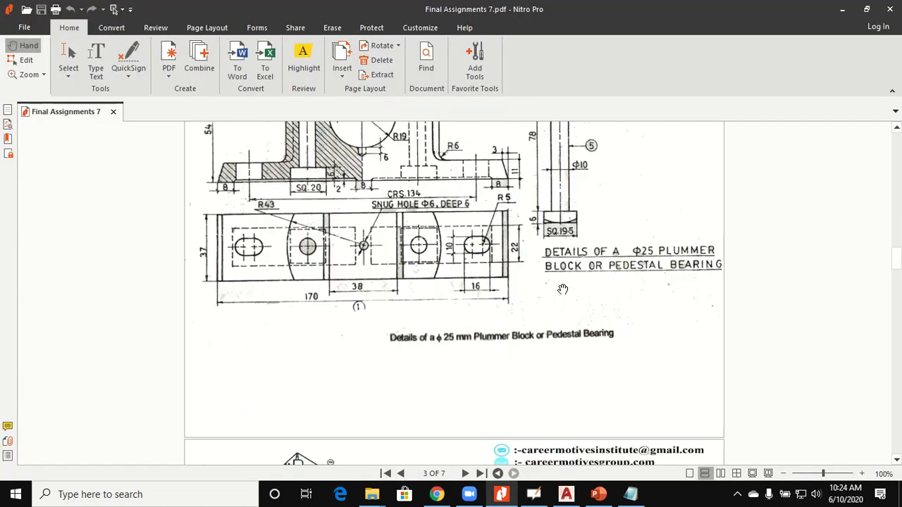
{"action": "scroll", "coordinate": [565, 287], "scroll_direction": "up", "scroll_amount": 10}
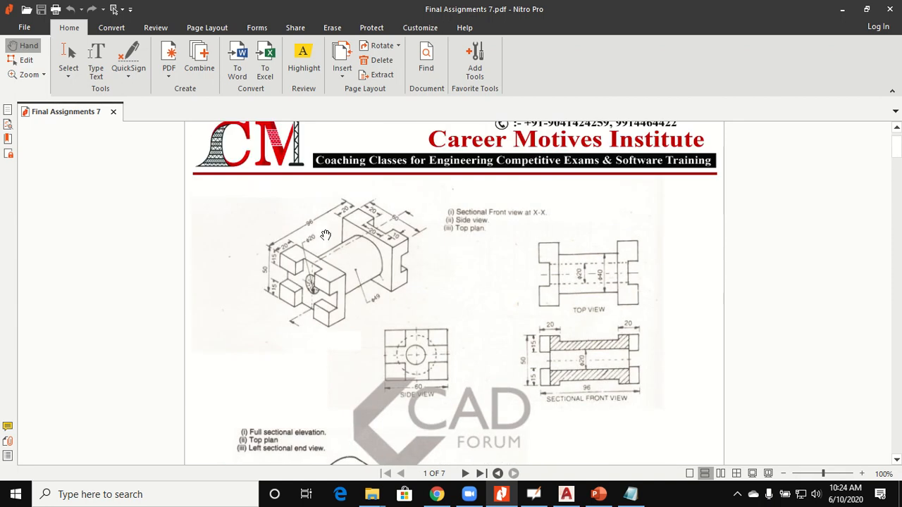
{"action": "scroll", "coordinate": [536, 261], "scroll_direction": "down", "scroll_amount": 10}
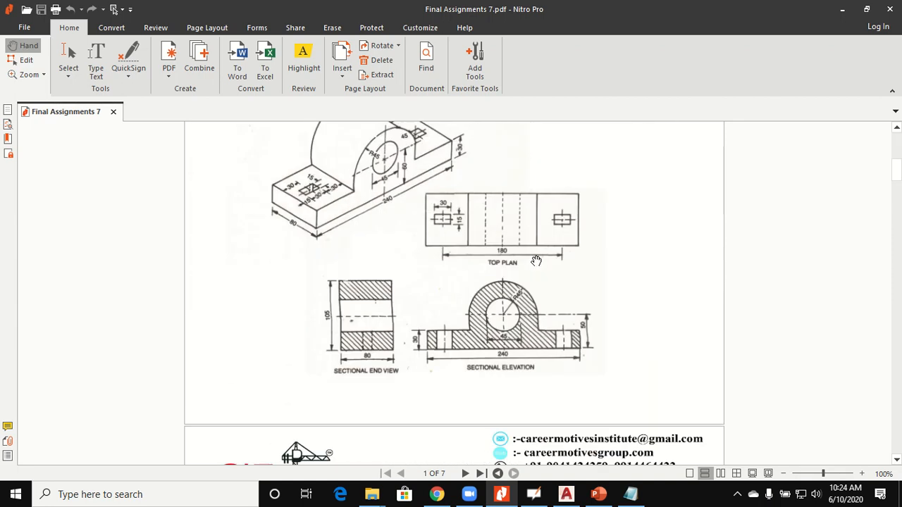
{"action": "scroll", "coordinate": [535, 260], "scroll_direction": "down", "scroll_amount": 10}
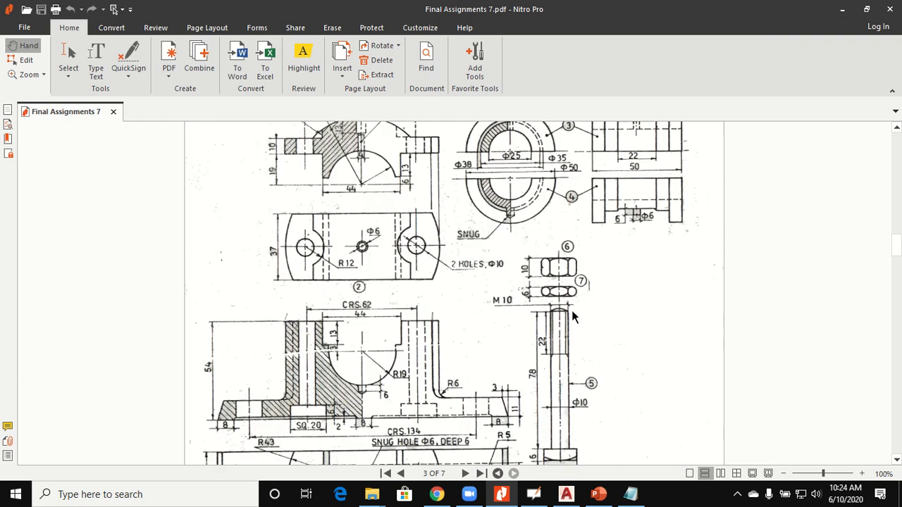
{"action": "scroll", "coordinate": [572, 312], "scroll_direction": "down", "scroll_amount": 7}
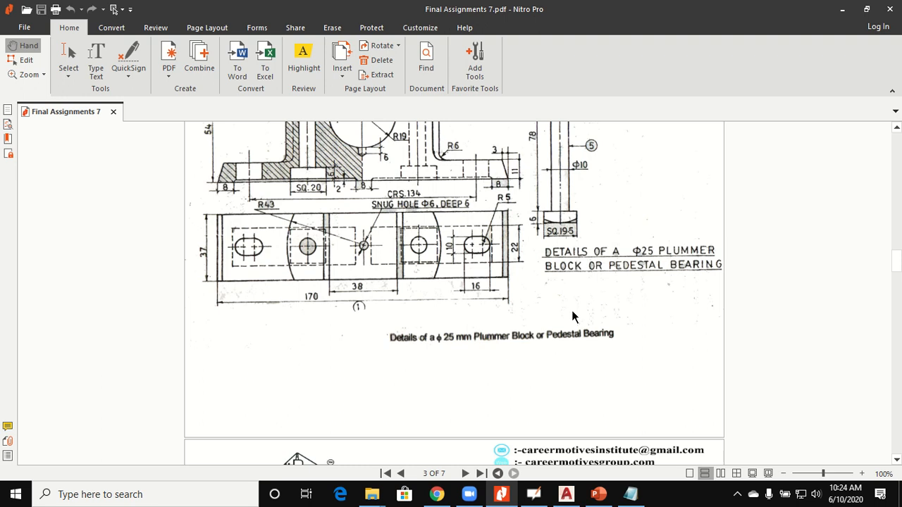
{"action": "scroll", "coordinate": [573, 317], "scroll_direction": "up", "scroll_amount": 2}
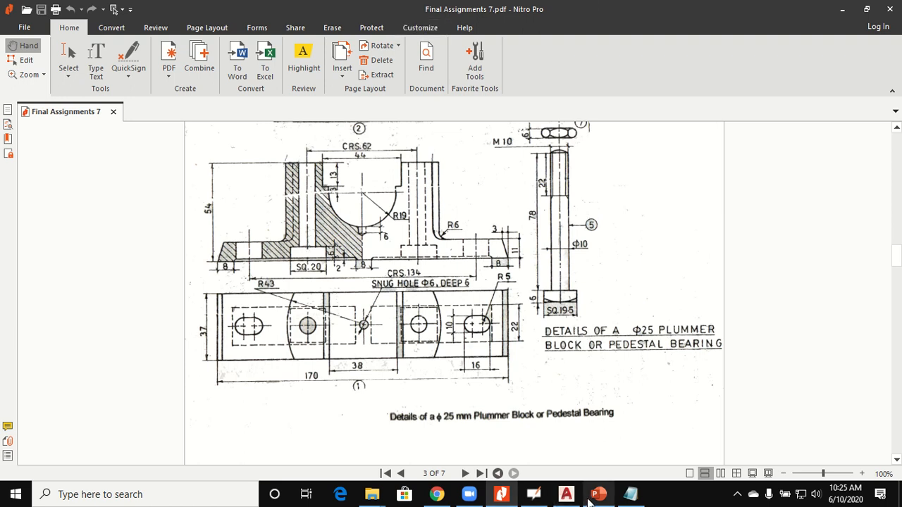
{"action": "left_click", "coordinate": [839, 9]}
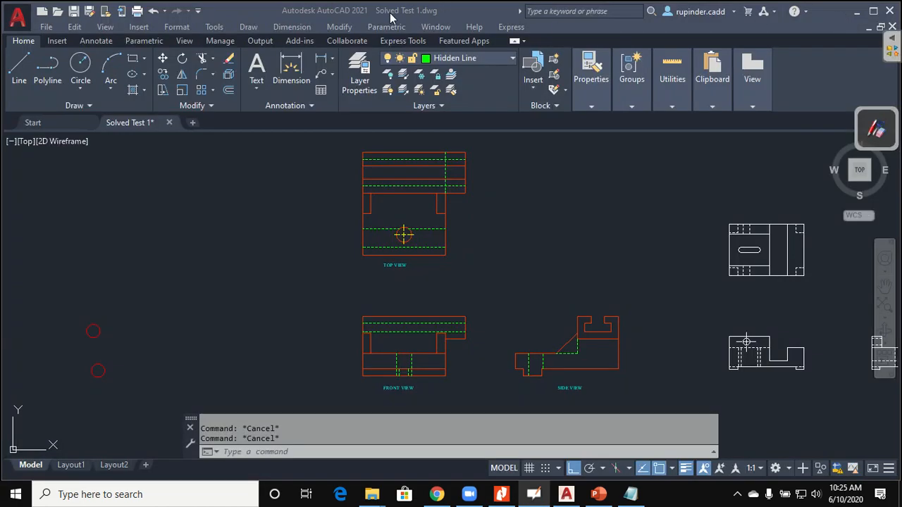